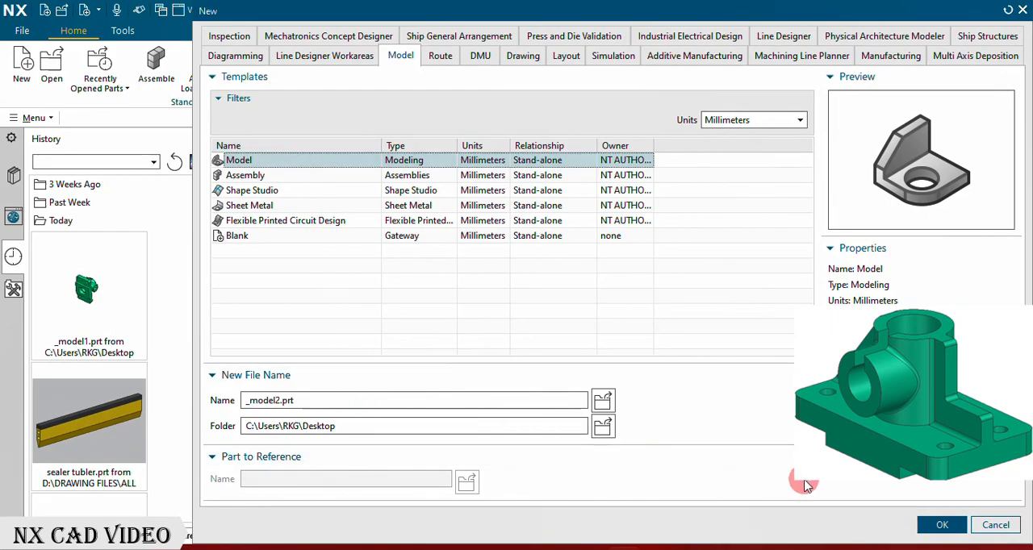
# Step: Create the new millimetre model part _model2.prt and start a sketch on the XZ plane
pyautogui.click(933, 525)
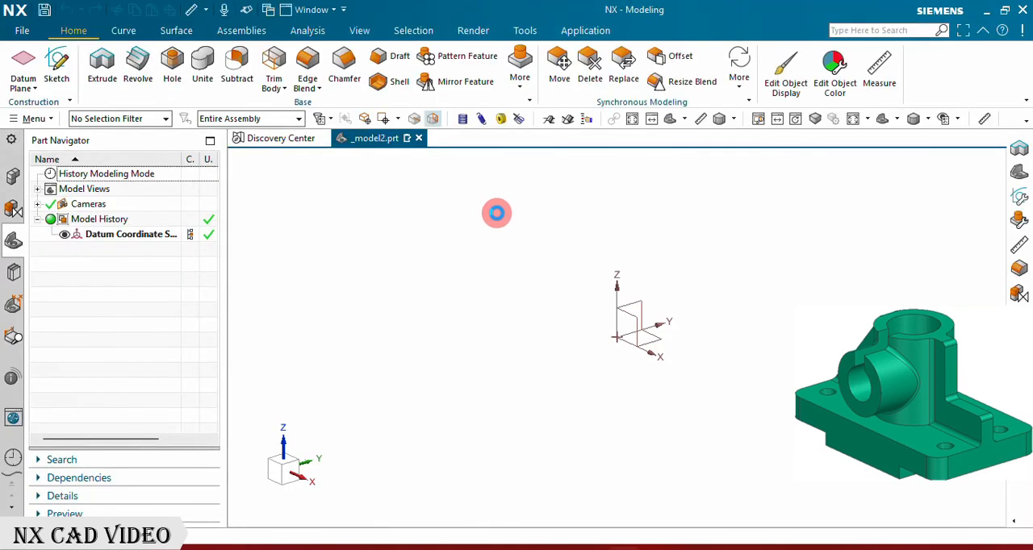
pyautogui.click(51, 58)
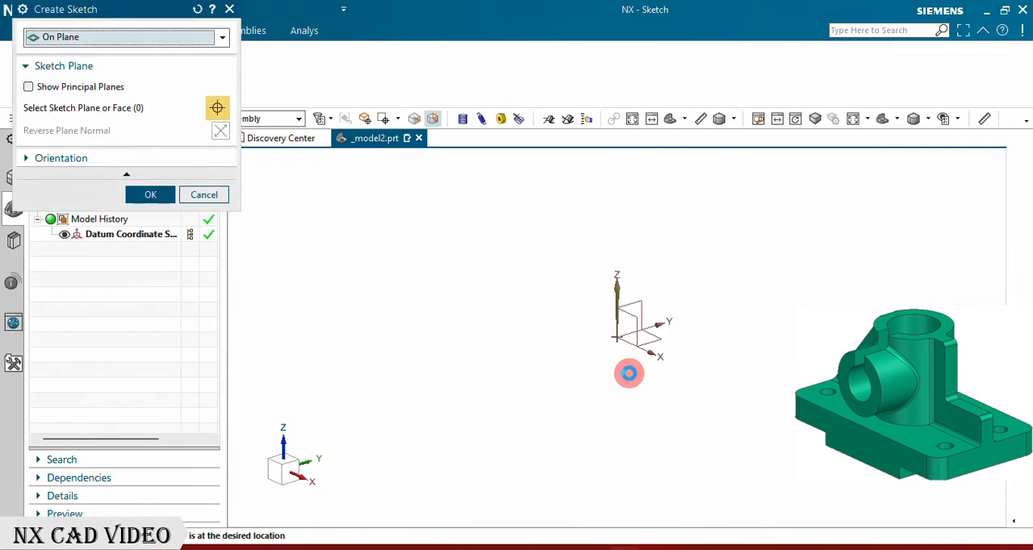
pyautogui.click(637, 326)
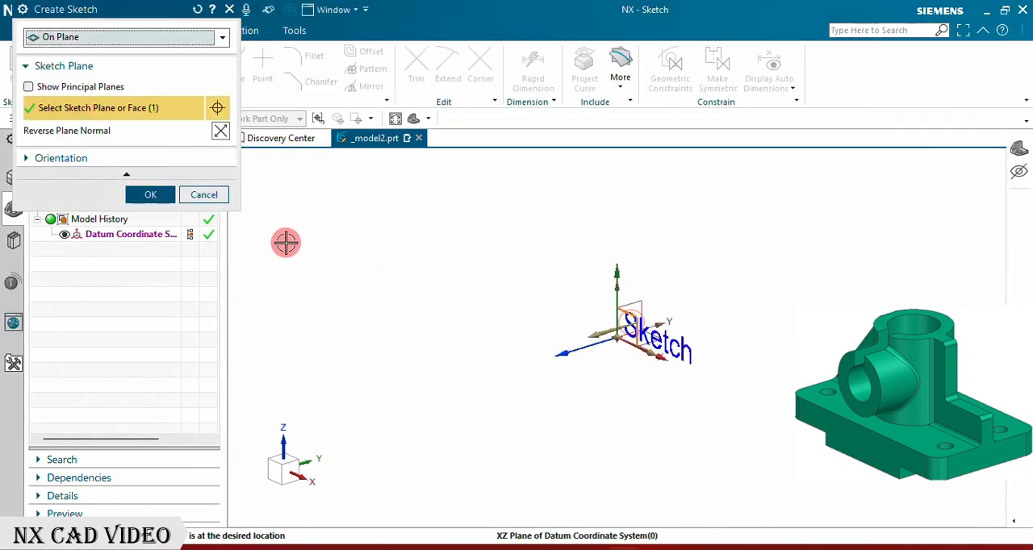
pyautogui.click(160, 196)
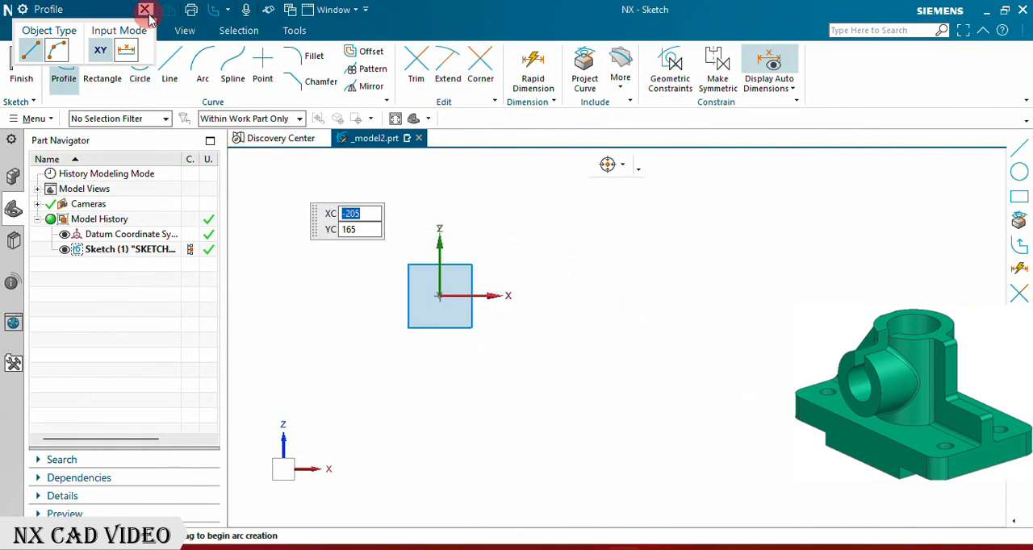
# Step: Sketch a rectangle about 295 by 20 mm resting on the horizontal axis and another about 155 by 35 mm directly below it
pyautogui.click(111, 61)
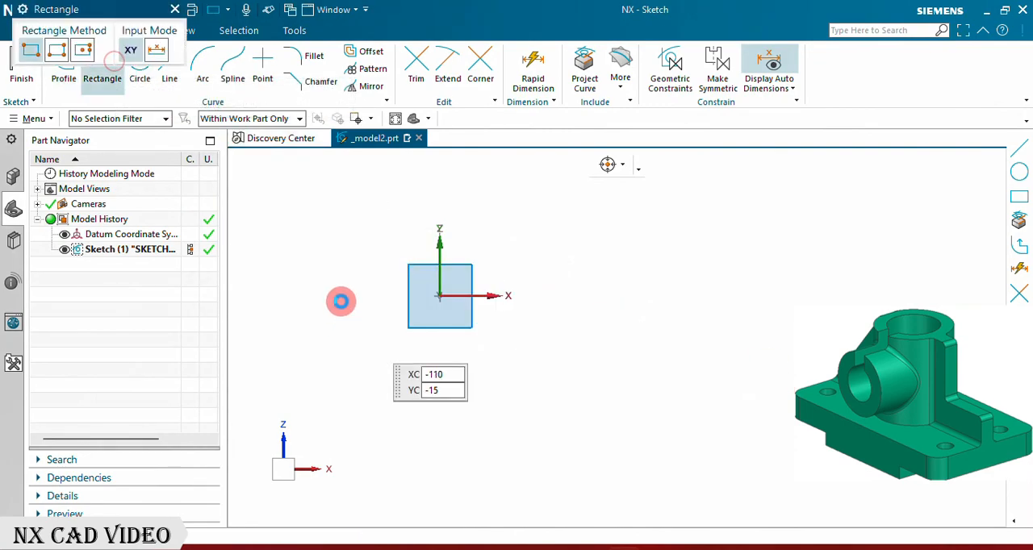
pyautogui.click(329, 279)
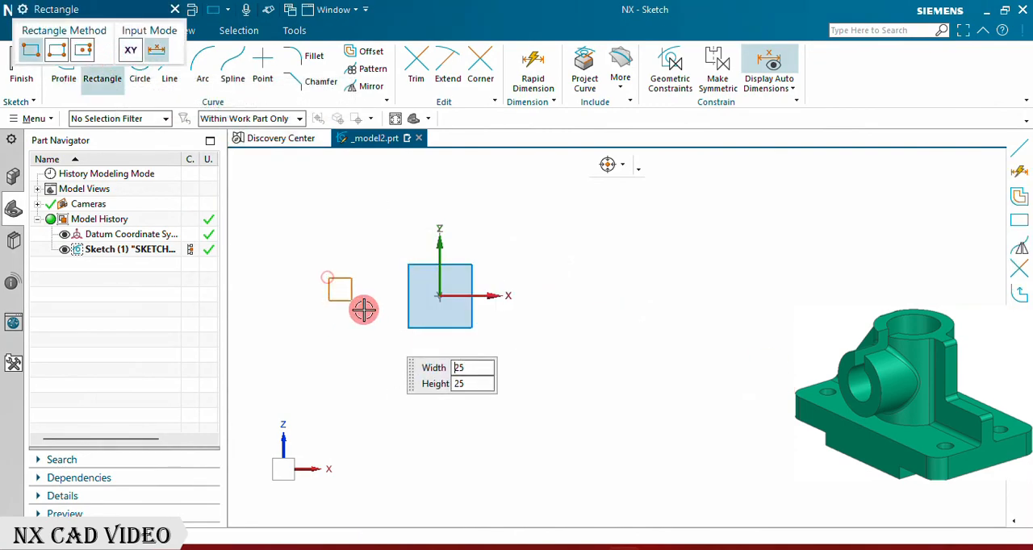
pyautogui.click(589, 296)
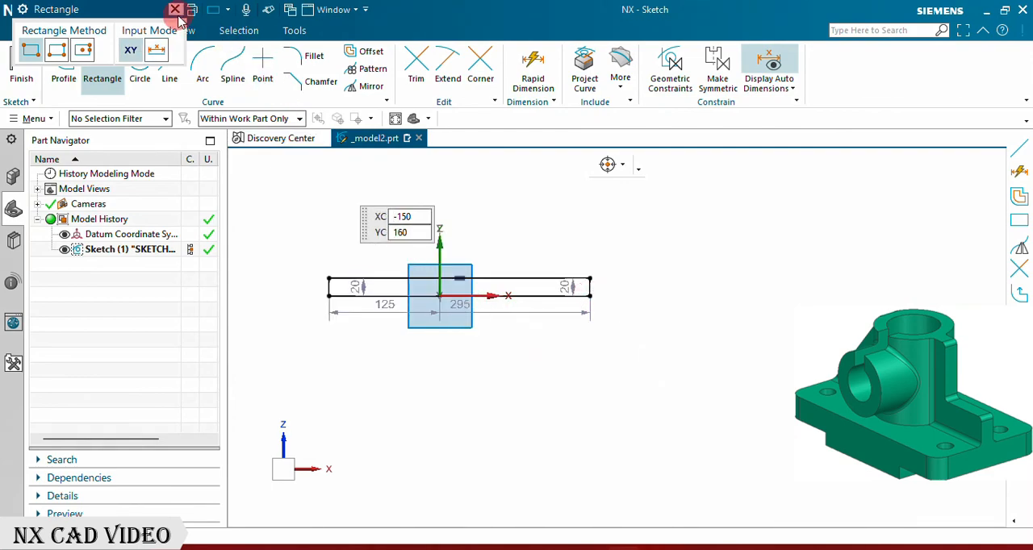
pyautogui.click(390, 297)
pyautogui.click(528, 327)
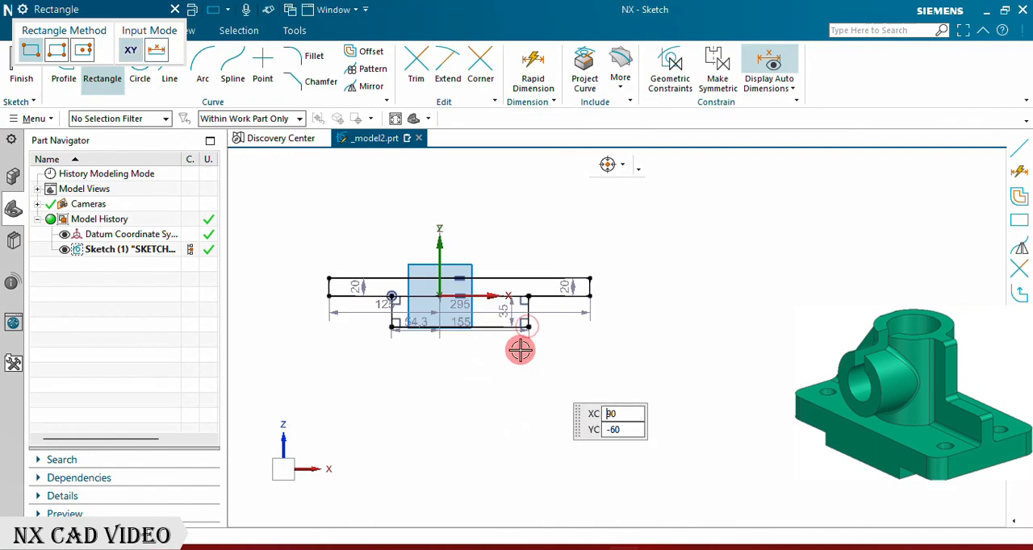
pyautogui.click(174, 15)
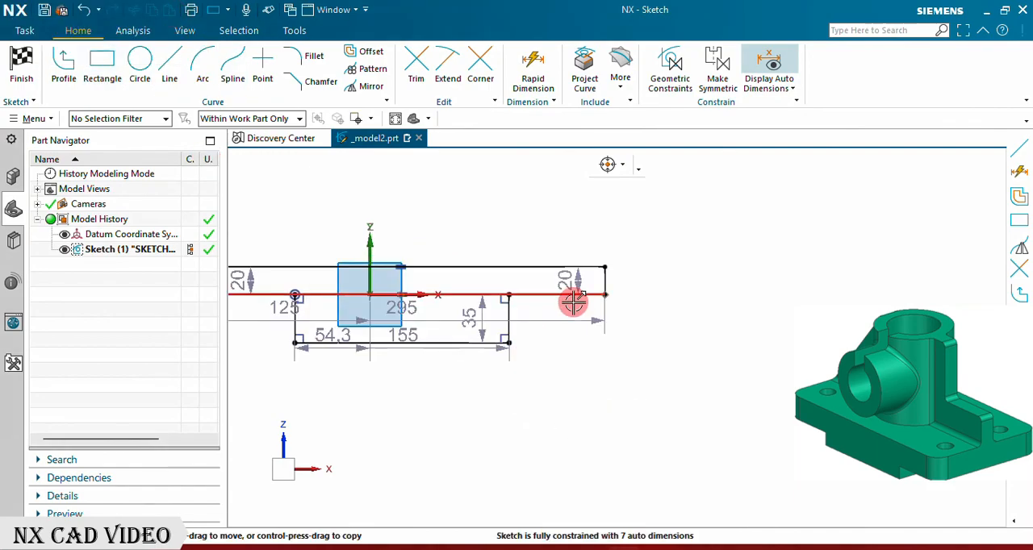
# Step: Constrain the midpoints of the lower rectangle's top and bottom edges to the sketch's vertical axis
pyautogui.scroll(2, 515, 313)
pyautogui.scroll(2, 515, 313)
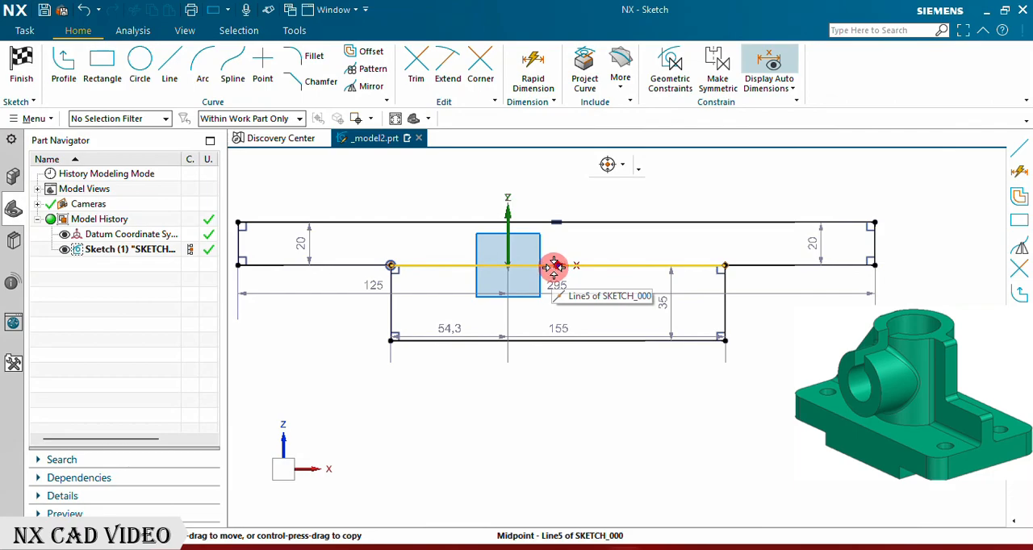
pyautogui.click(509, 210)
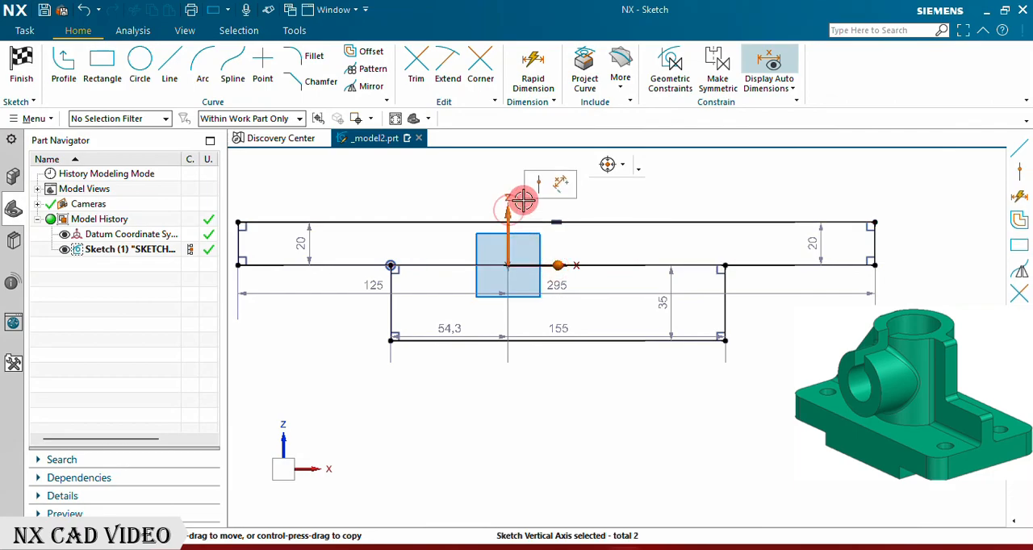
pyautogui.click(539, 187)
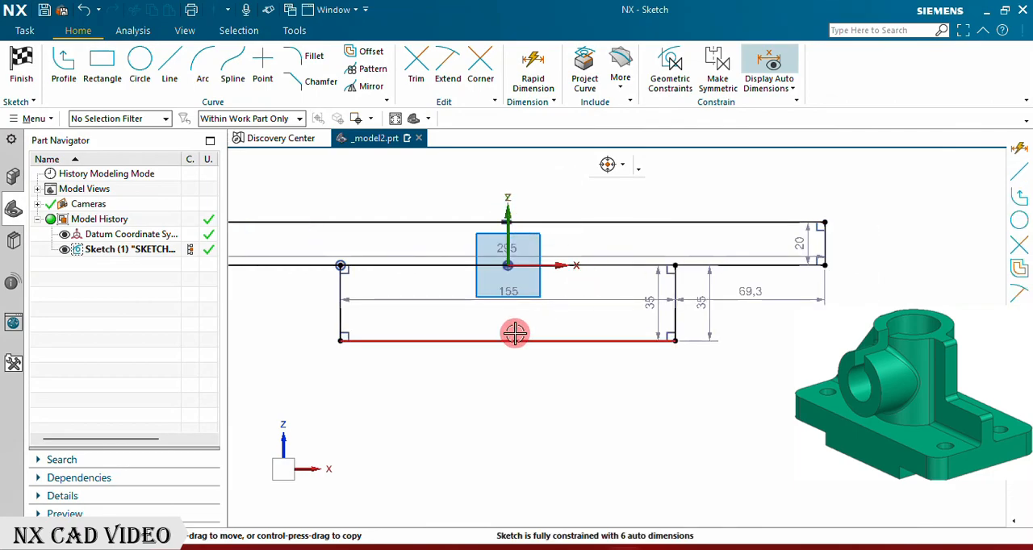
pyautogui.click(507, 341)
pyautogui.click(508, 206)
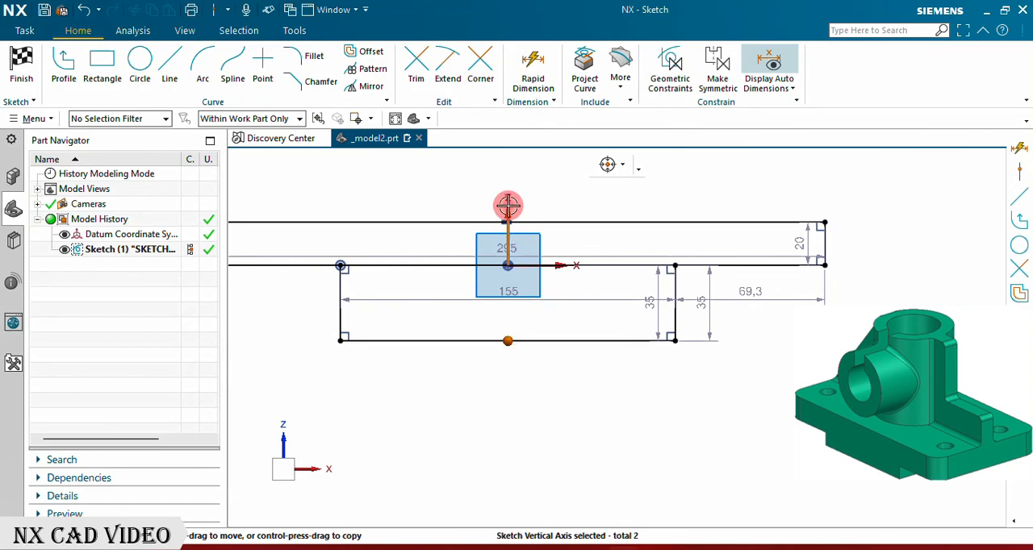
pyautogui.click(538, 180)
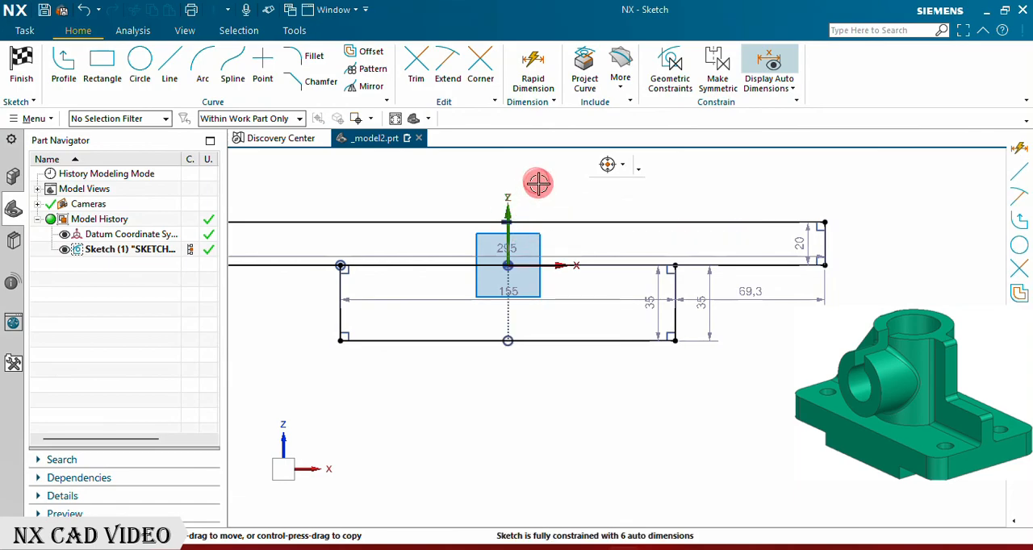
# Step: Set the upper rectangle's height to 16 mm
pyautogui.scroll(-2, 667, 409)
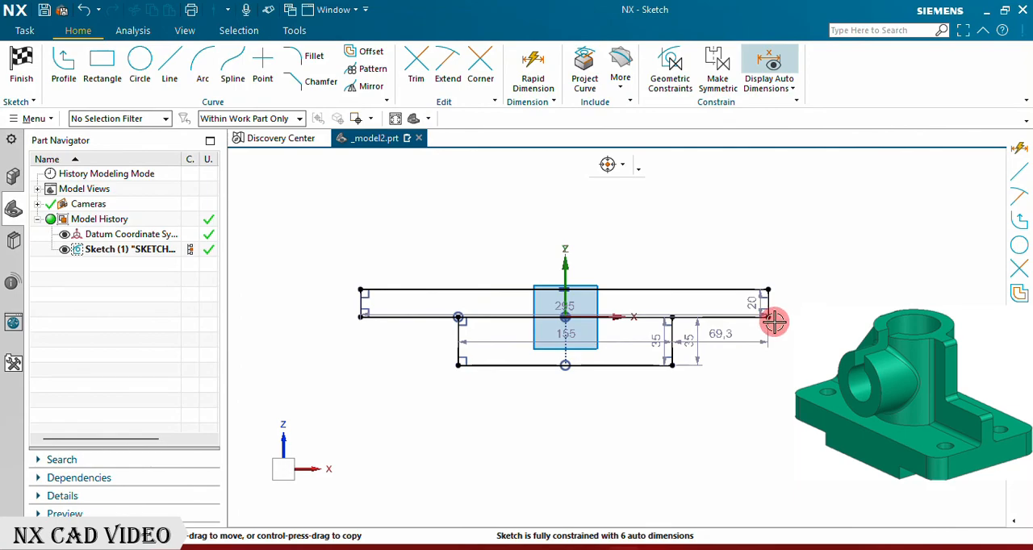
pyautogui.scroll(3, 775, 317)
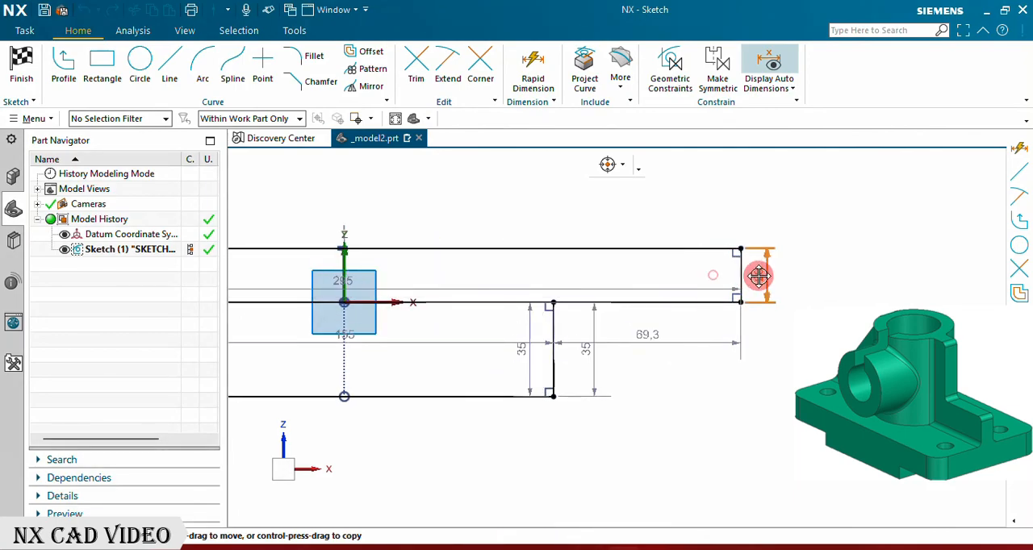
pyautogui.doubleClick(772, 275)
pyautogui.write('16')
pyautogui.press('Return')
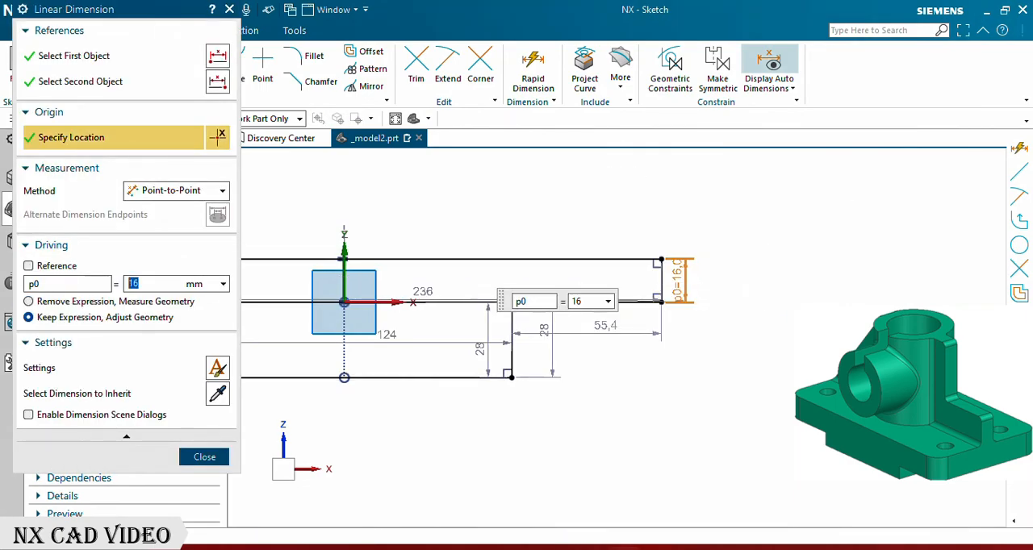
pyautogui.click(206, 457)
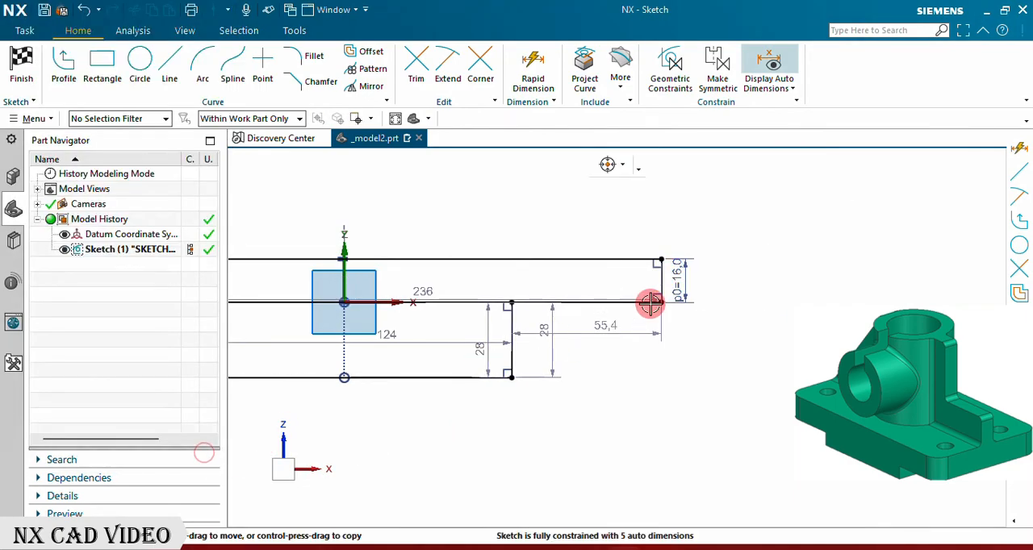
# Step: Set the distance from the horizontal axis to the lower rectangle's bottom edge to 9 mm
pyautogui.doubleClick(554, 351)
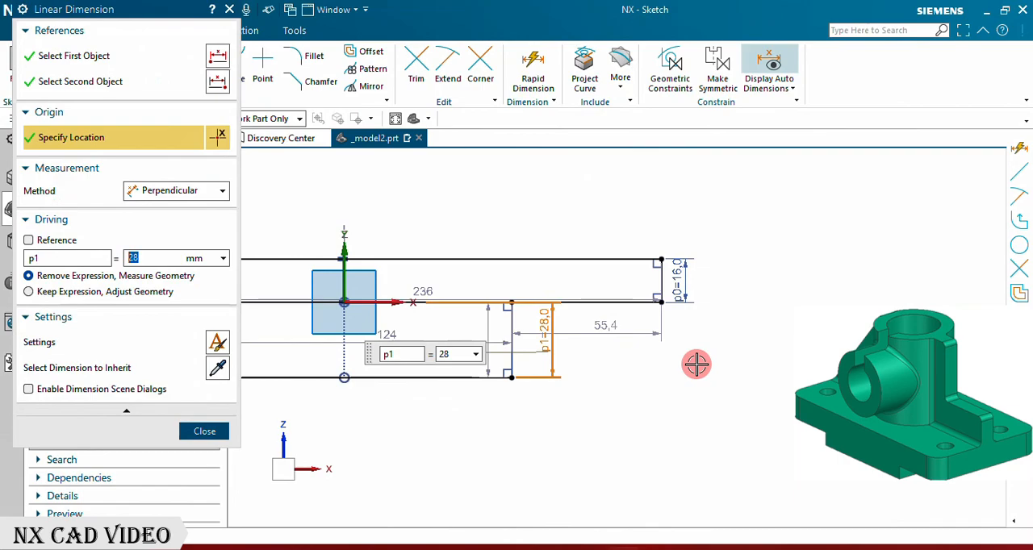
pyautogui.press('Return')
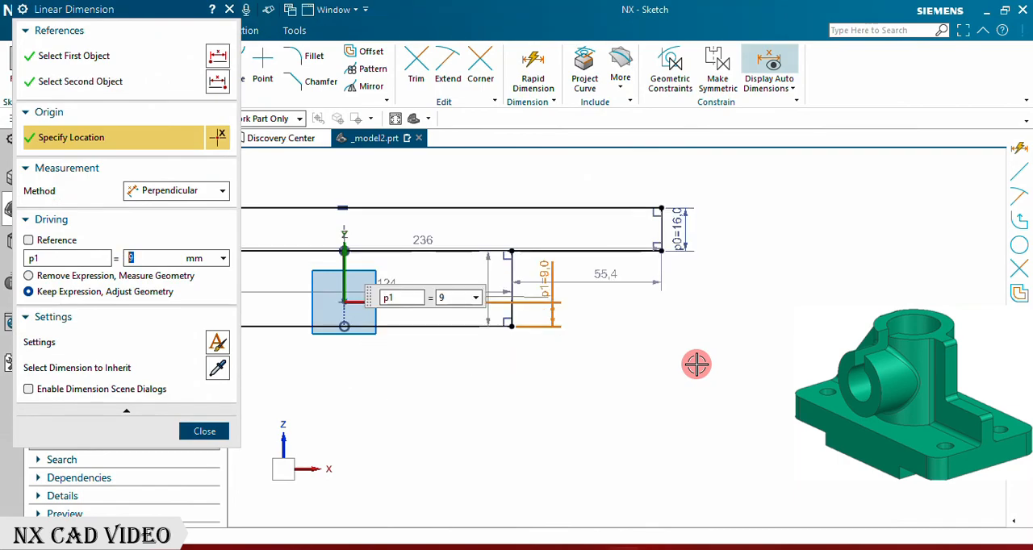
pyautogui.click(206, 430)
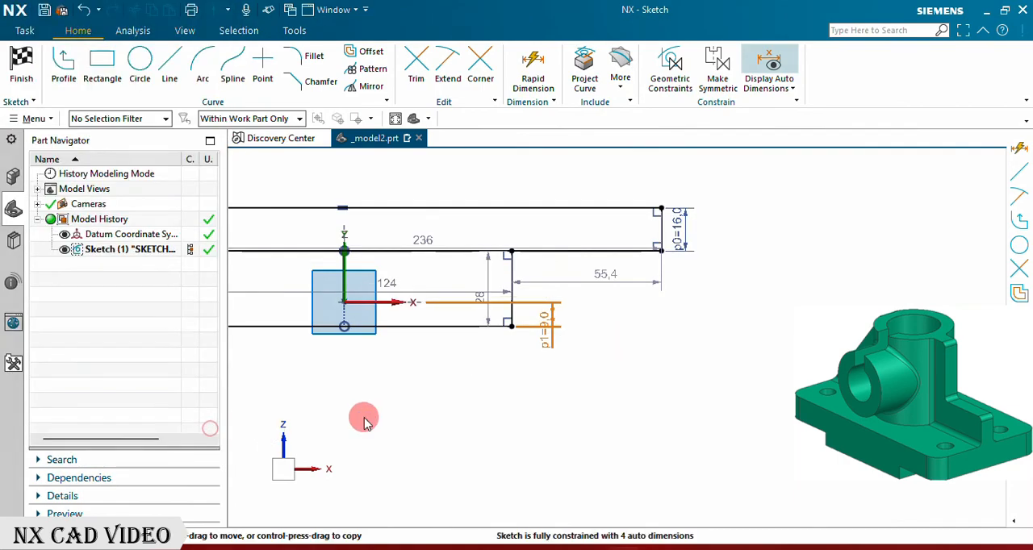
# Step: Move the lower rectangle's width dimension below the profile and set it to 75 mm
pyautogui.scroll(-5, 639, 365)
pyautogui.scroll(4, 493, 357)
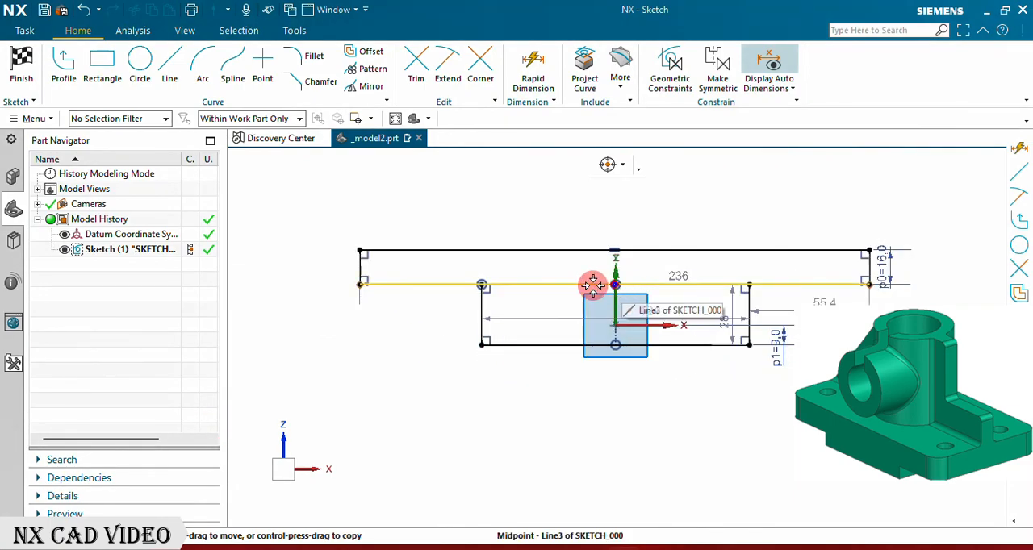
pyautogui.moveTo(595, 323); pyautogui.dragTo(606, 392)
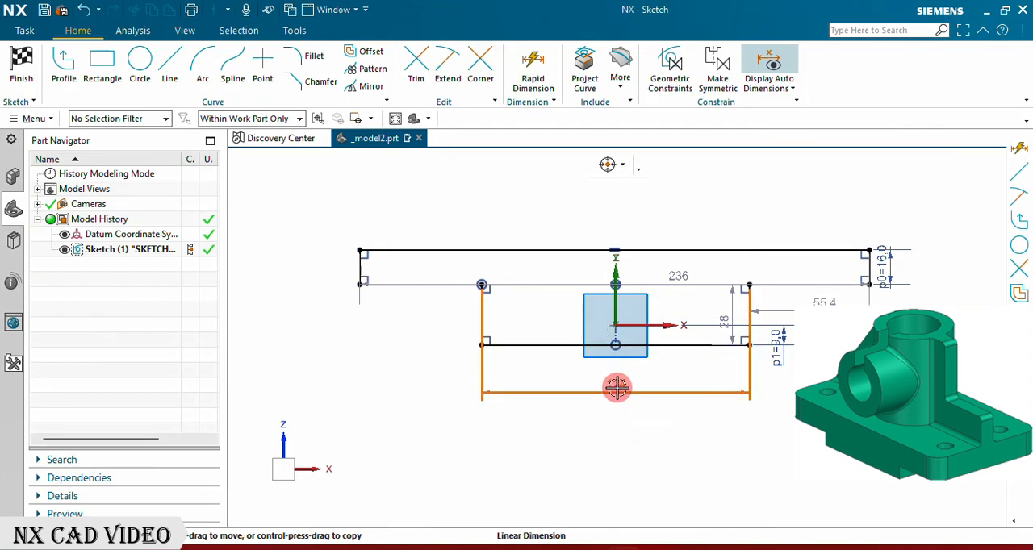
pyautogui.doubleClick(616, 388)
pyautogui.write('75')
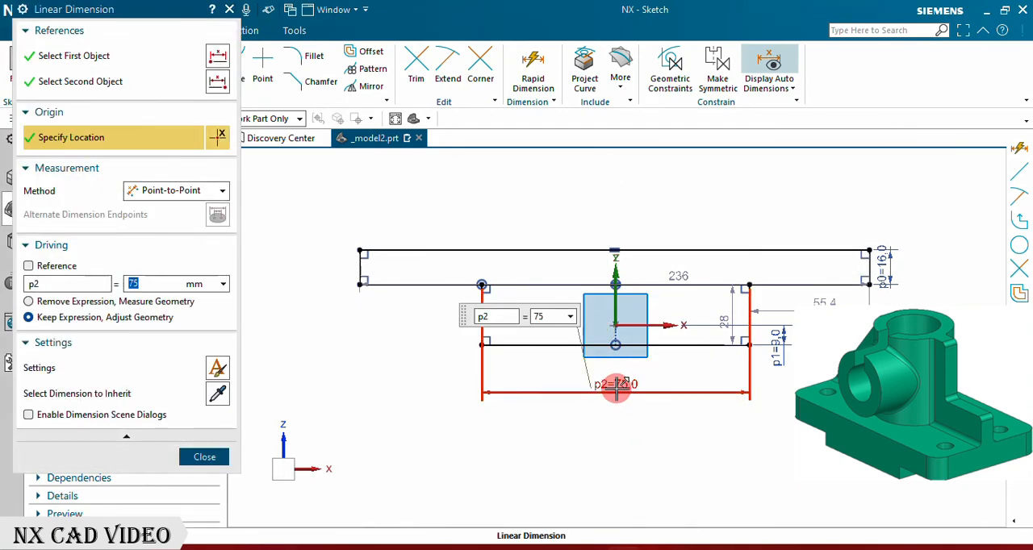
pyautogui.press('Return')
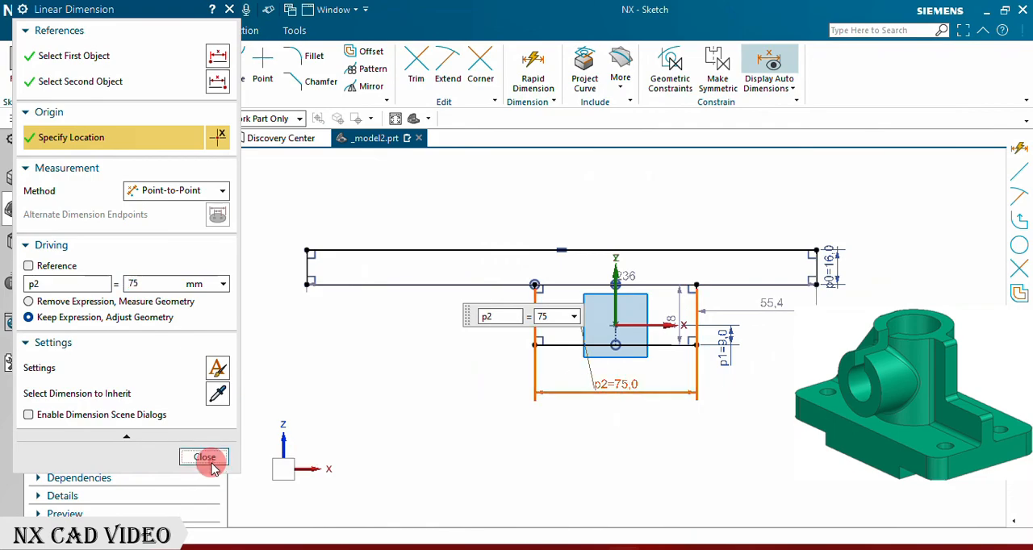
pyautogui.click(213, 468)
# Step: Centre the upper rectangle by constraining the midpoint of its top edge to the sketch's vertical axis
pyautogui.scroll(3, 673, 374)
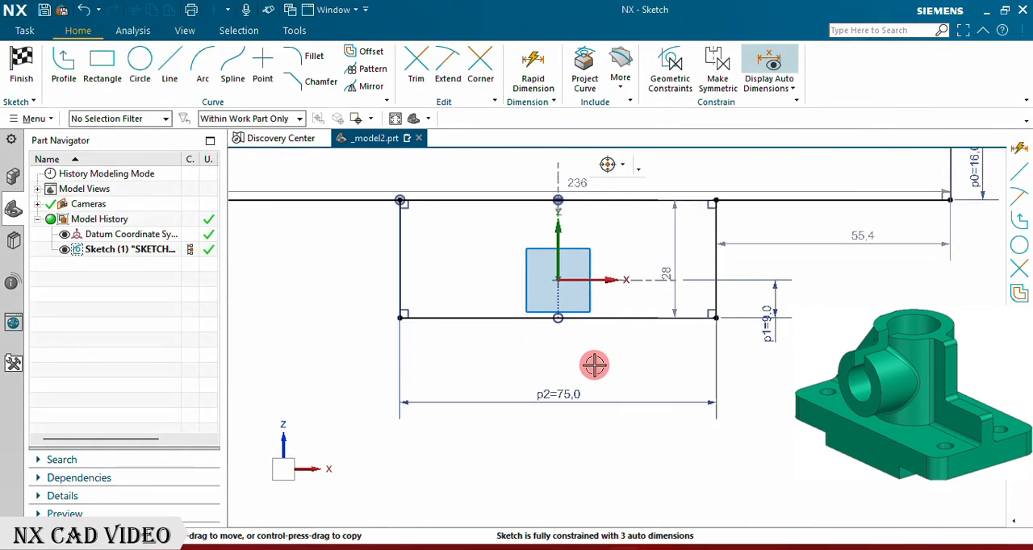
pyautogui.click(558, 318)
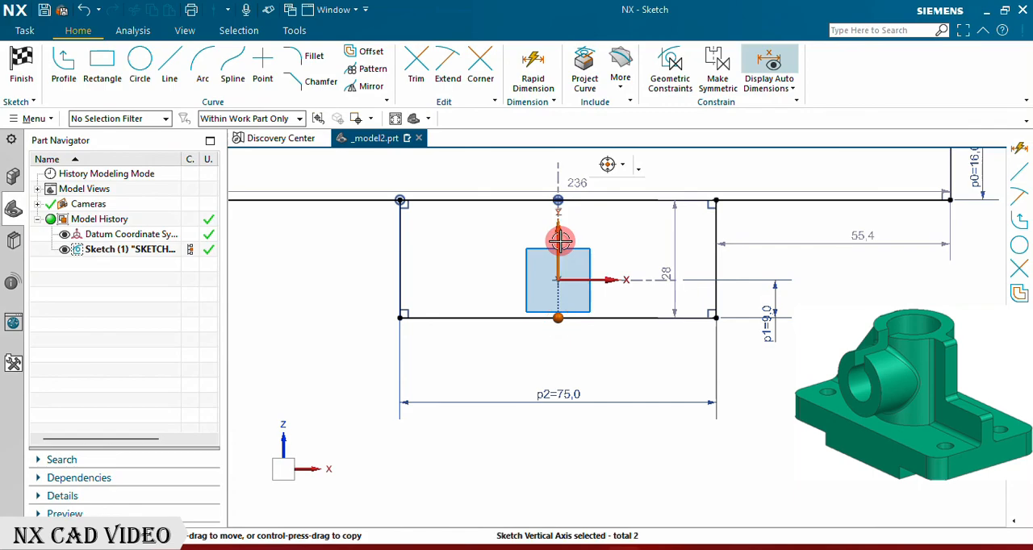
pyautogui.scroll(-3, 669, 396)
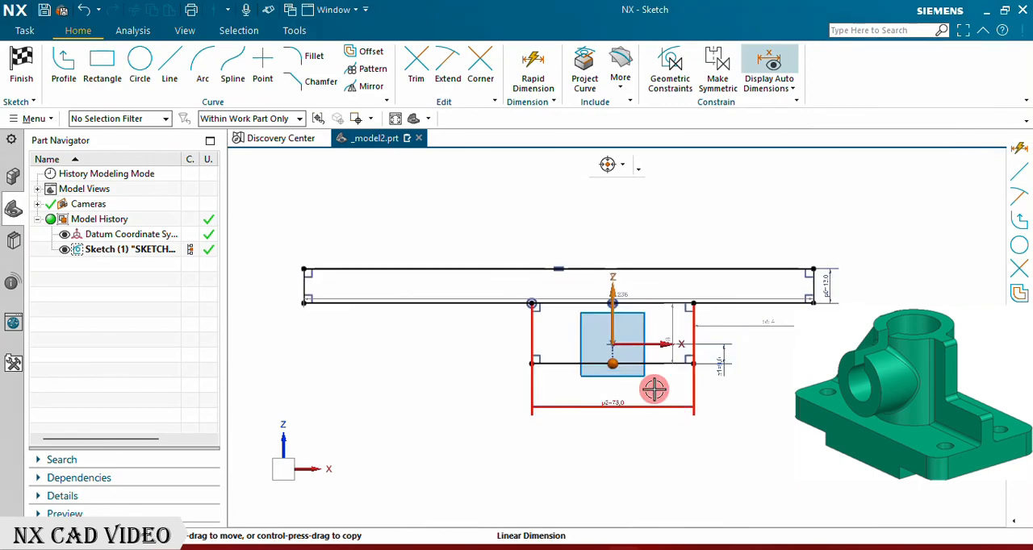
pyautogui.click(558, 269)
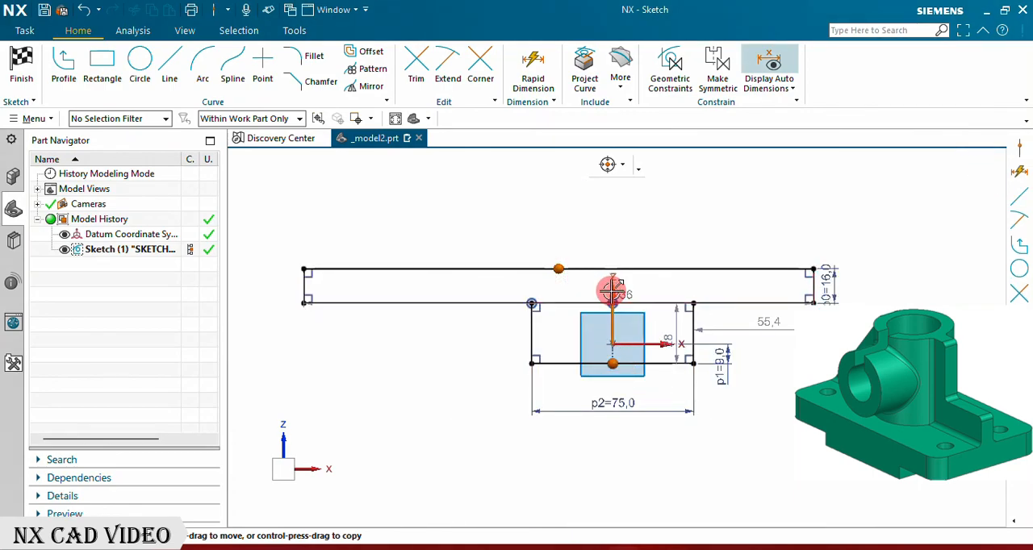
pyautogui.click(611, 292)
pyautogui.click(613, 290)
pyautogui.click(550, 269)
pyautogui.click(580, 241)
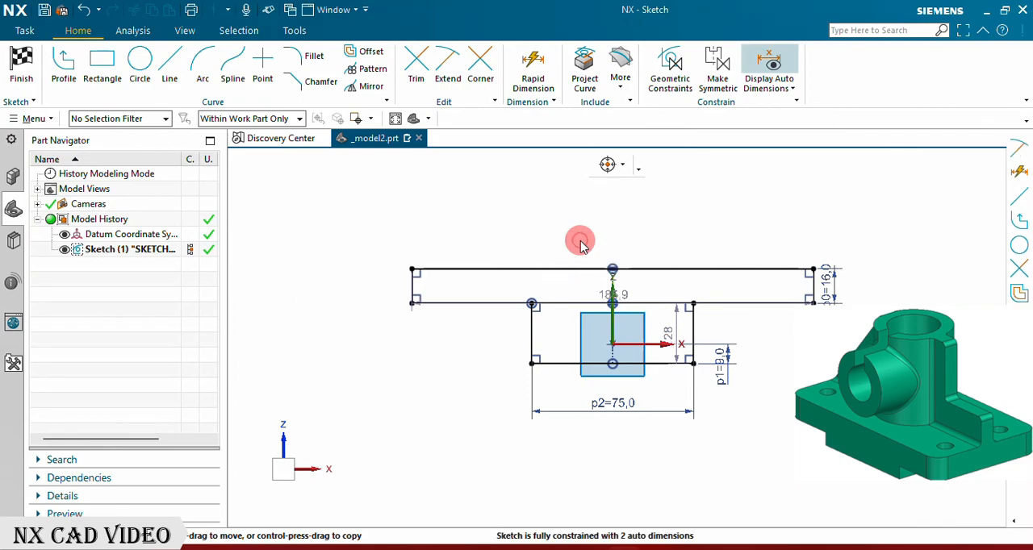
pyautogui.scroll(-2, 456, 357)
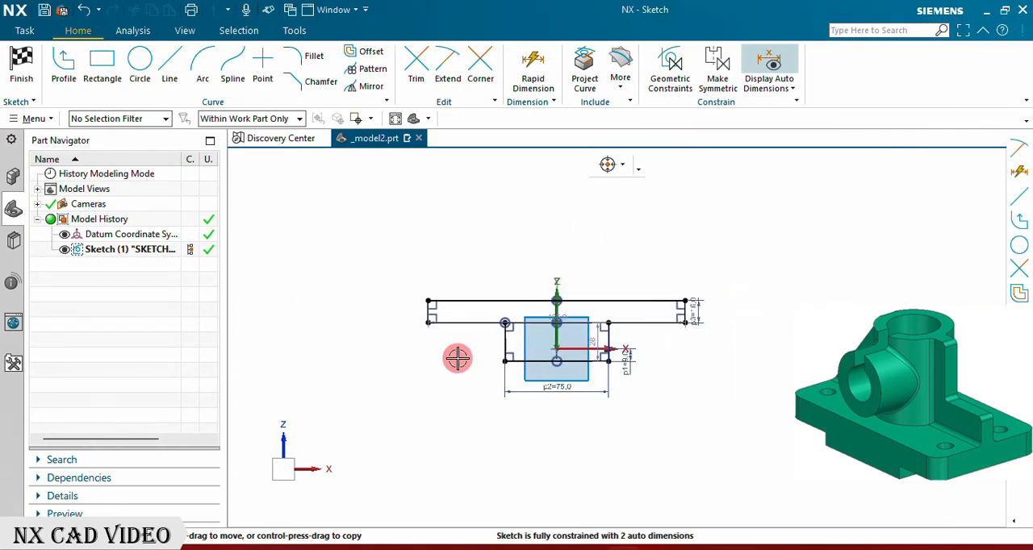
pyautogui.scroll(2, 648, 394)
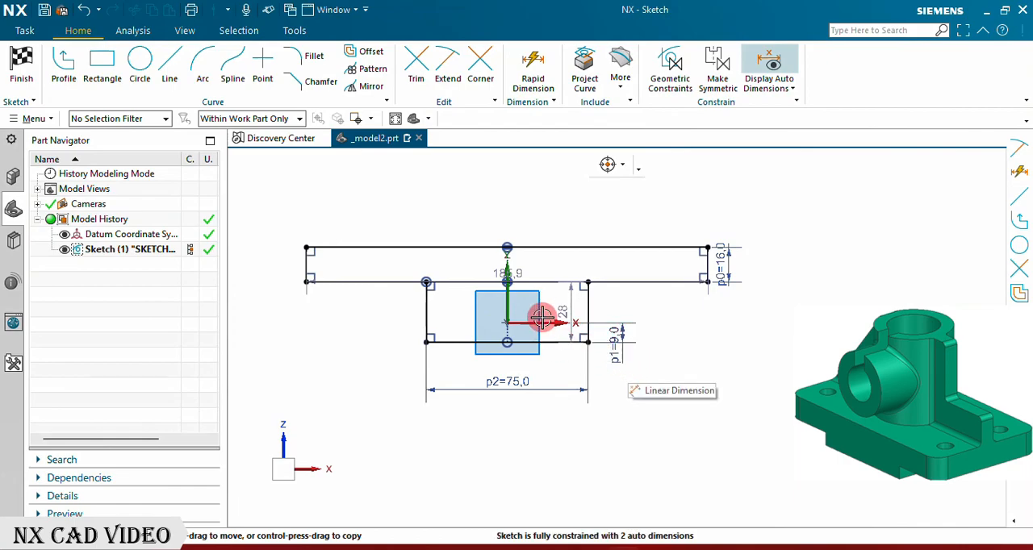
pyautogui.click(507, 280)
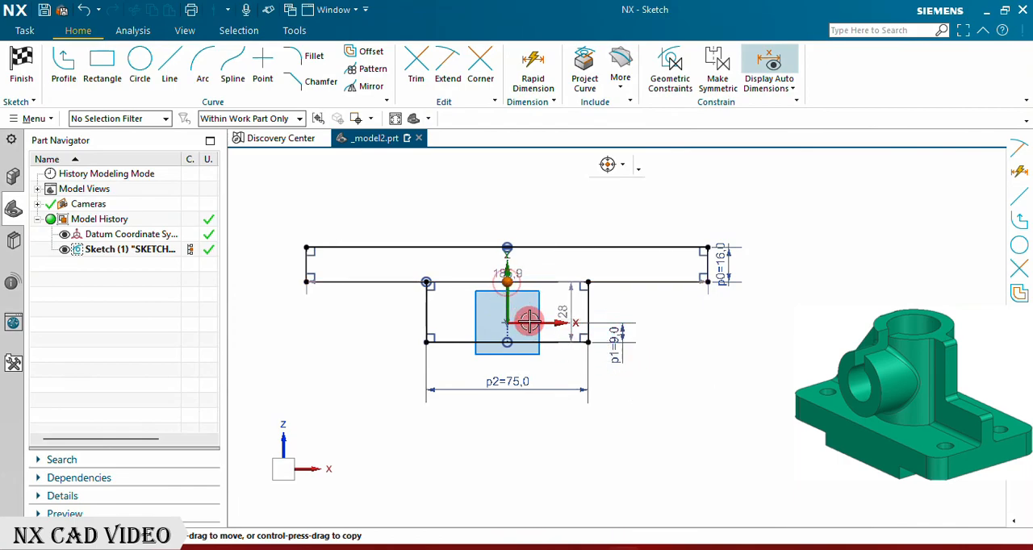
pyautogui.click(506, 273)
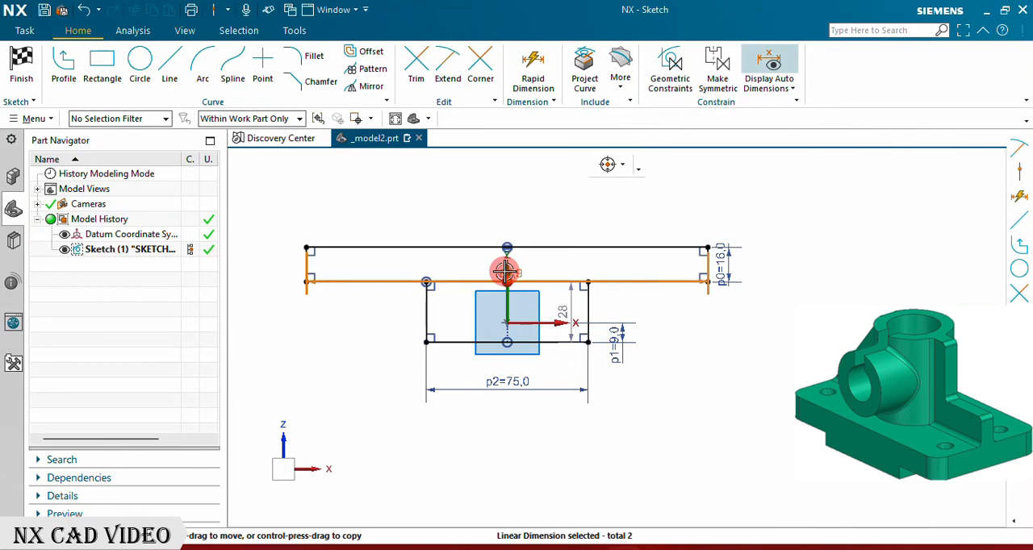
pyautogui.press('Escape')
pyautogui.scroll(3, 510, 322)
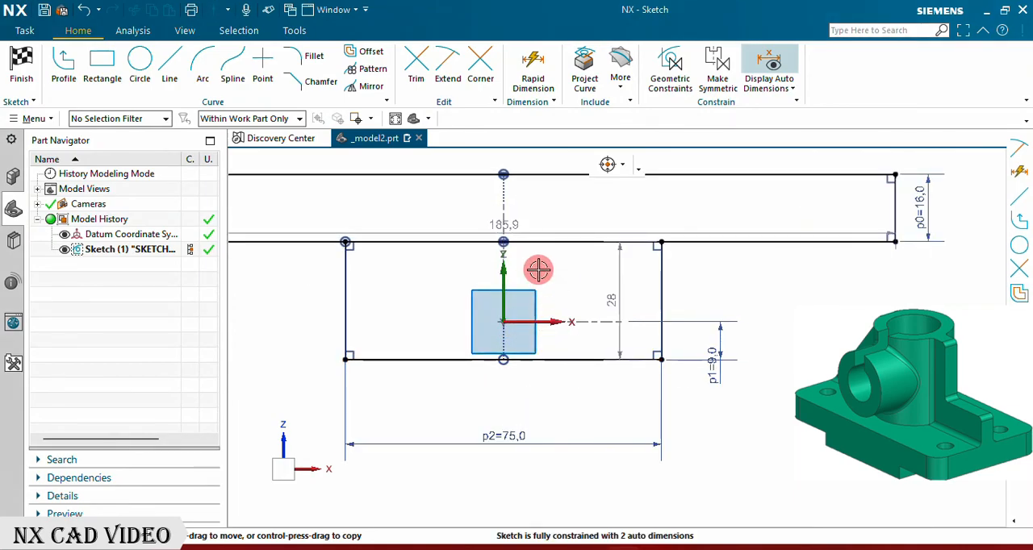
# Step: Constrain the midpoint of the upper rectangle's bottom edge to the sketch's horizontal axis
pyautogui.click(503, 242)
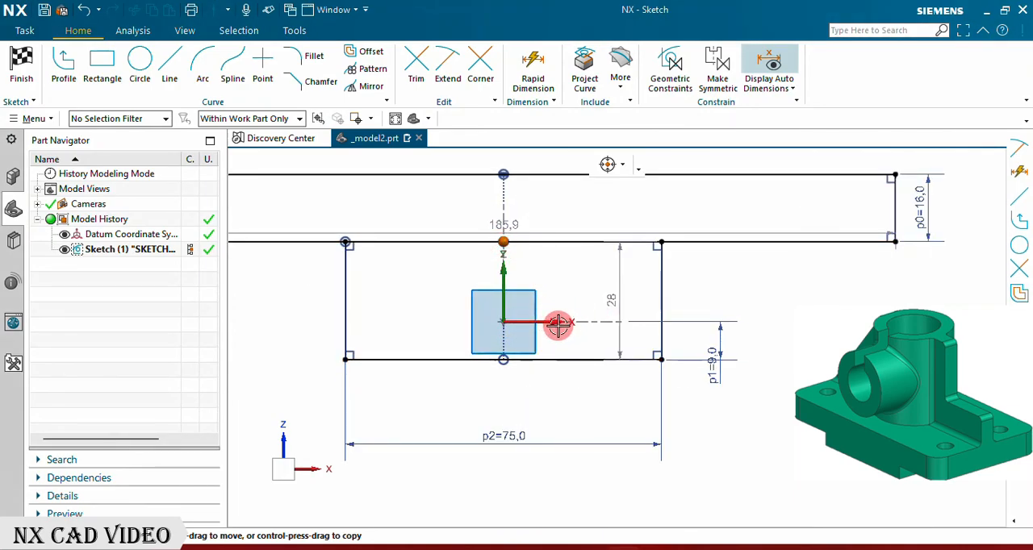
pyautogui.click(587, 303)
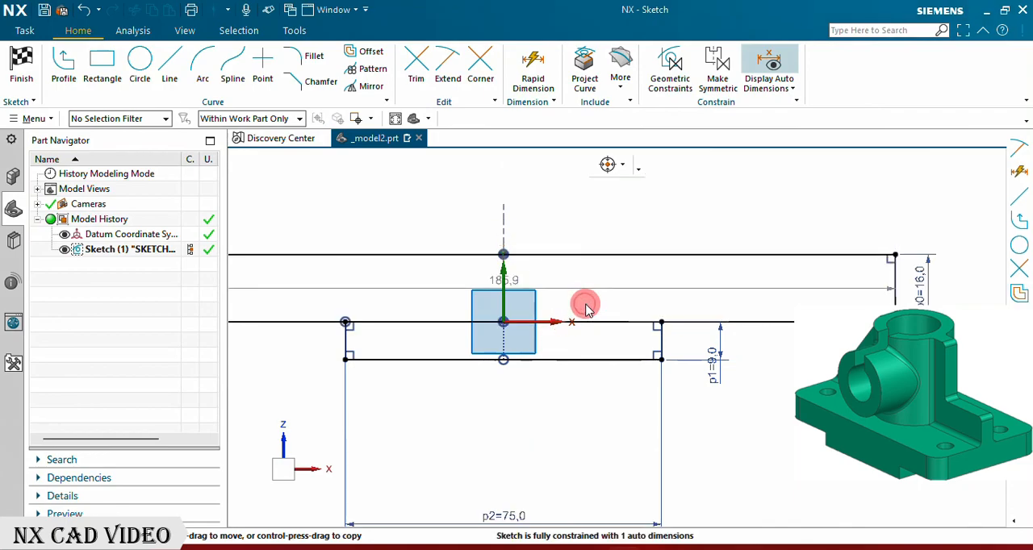
# Step: Move the upper rectangle's width dimension above the profile and set it to 150 mm
pyautogui.scroll(-3, 617, 392)
pyautogui.scroll(2, 725, 416)
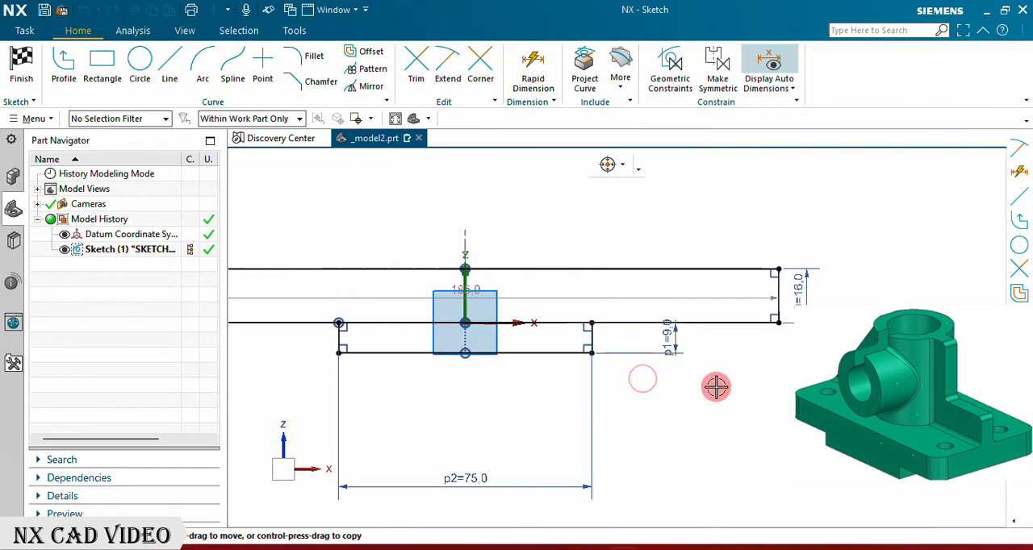
pyautogui.scroll(-3, 785, 398)
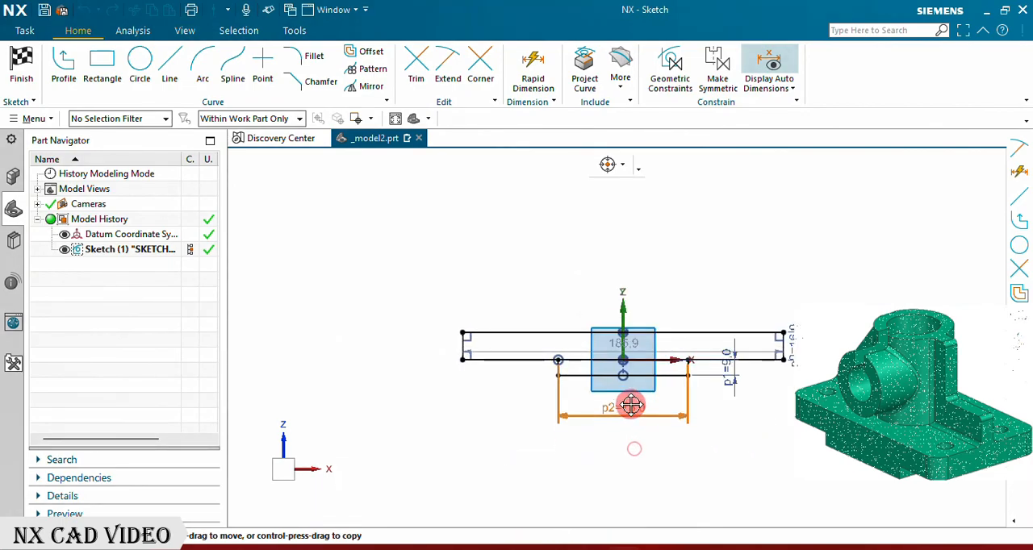
pyautogui.scroll(2, 646, 357)
pyautogui.moveTo(653, 364); pyautogui.dragTo(652, 271)
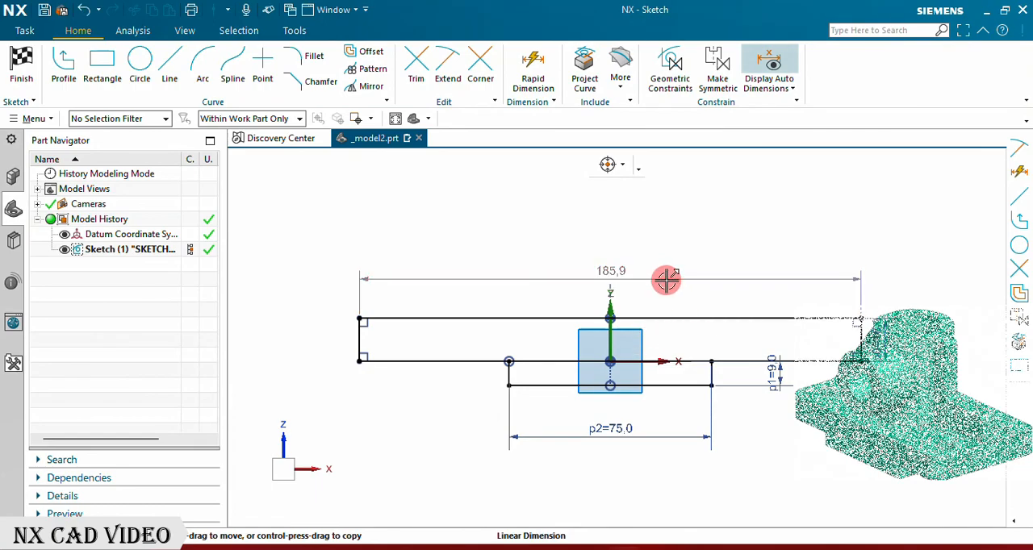
pyautogui.doubleClick(772, 326)
pyautogui.write('150')
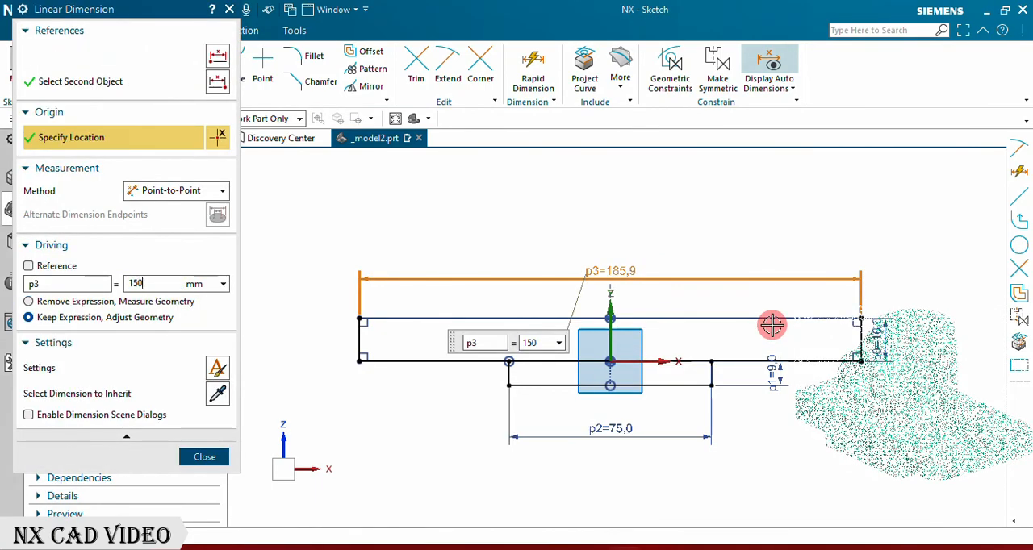
pyautogui.press('Return')
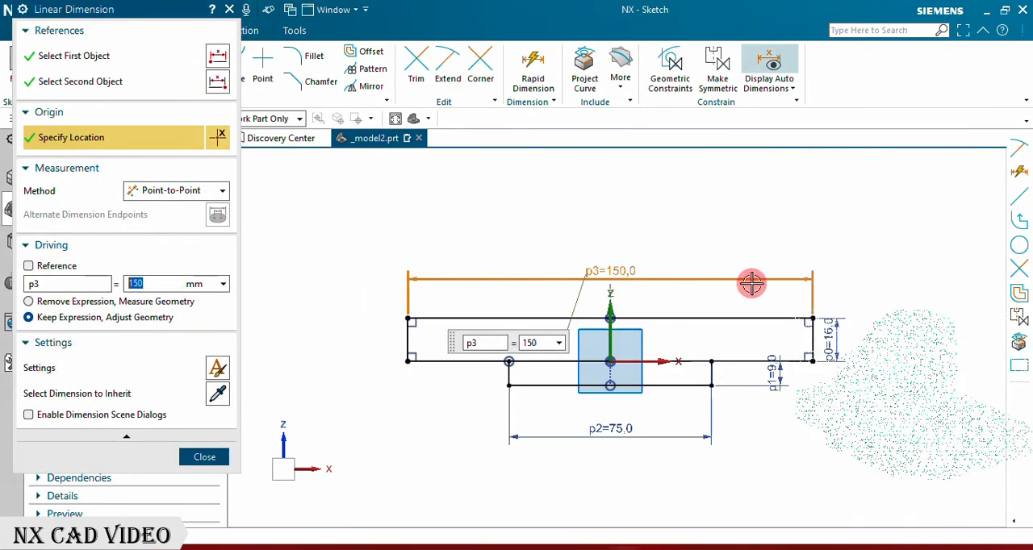
pyautogui.click(220, 457)
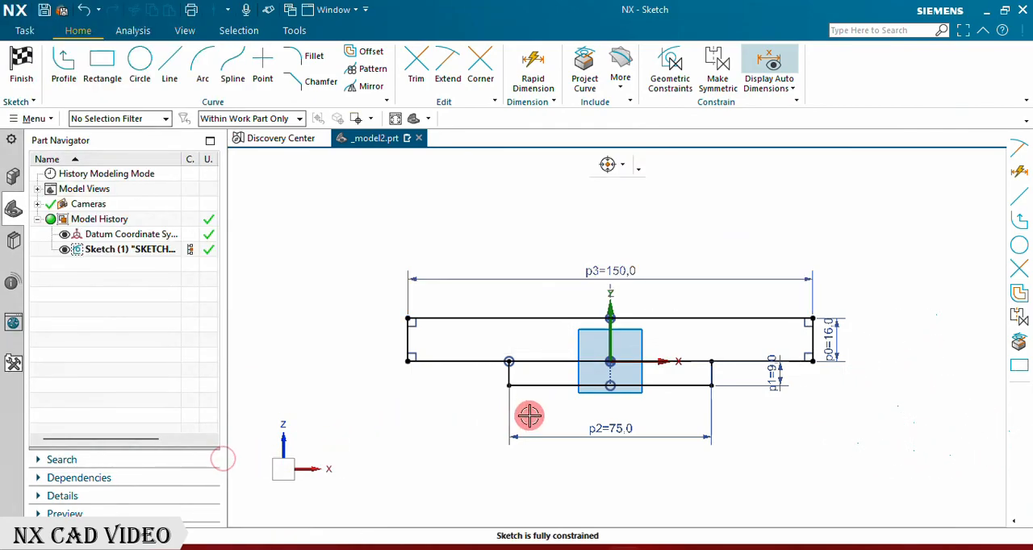
# Step: Finish the base profile sketch and extrude it with a symmetric width value of 85 mm
pyautogui.scroll(1, 542, 376)
pyautogui.scroll(-1, 402, 365)
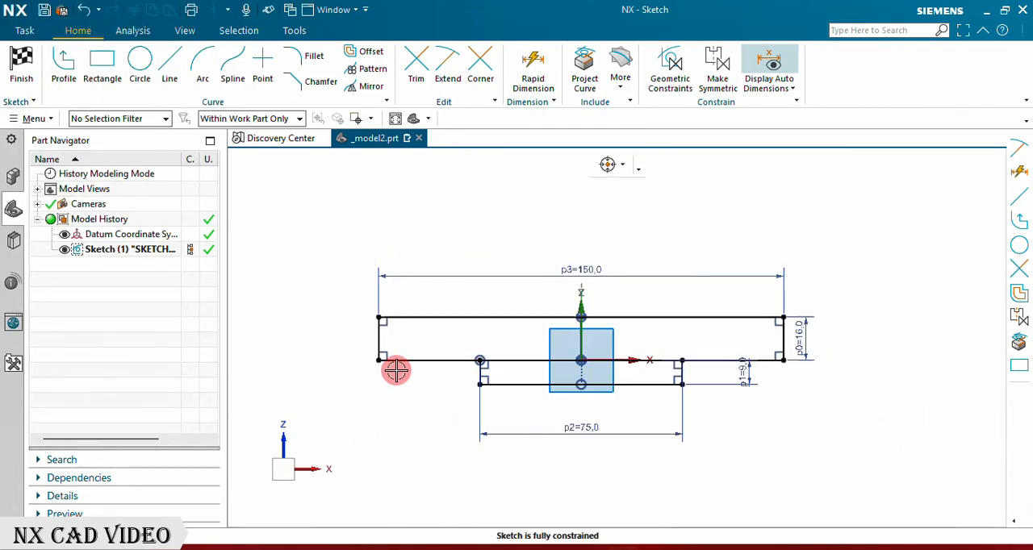
pyautogui.click(23, 66)
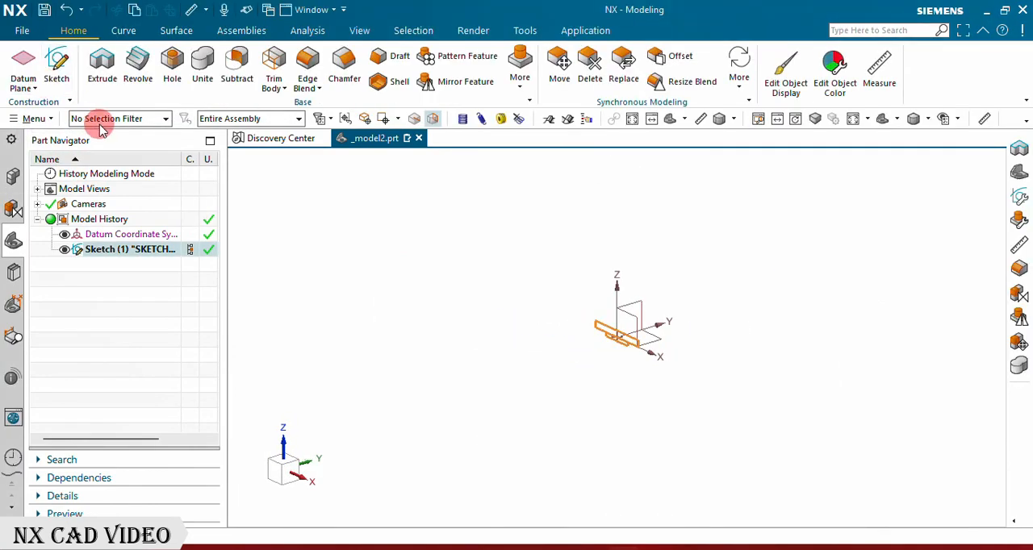
pyautogui.click(97, 69)
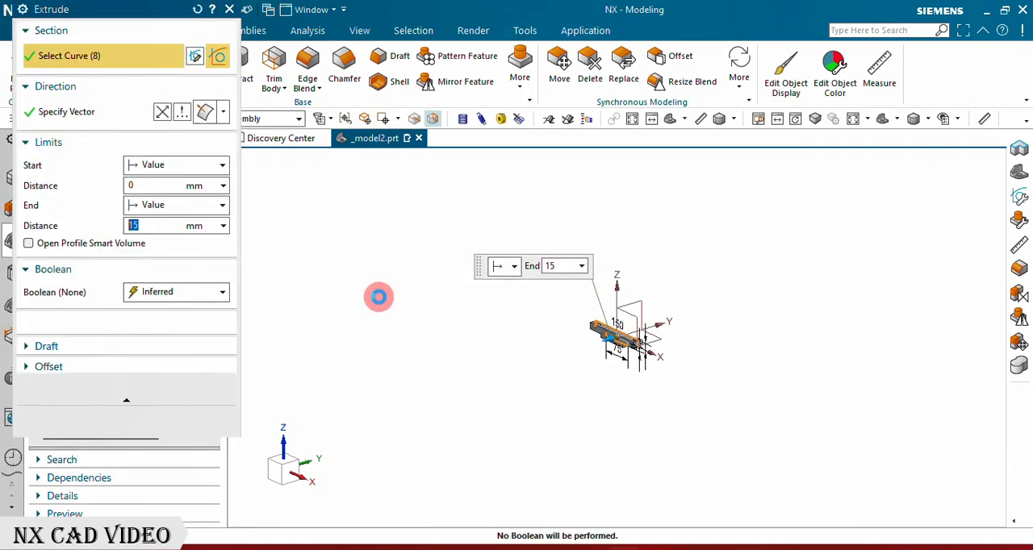
pyautogui.click(173, 205)
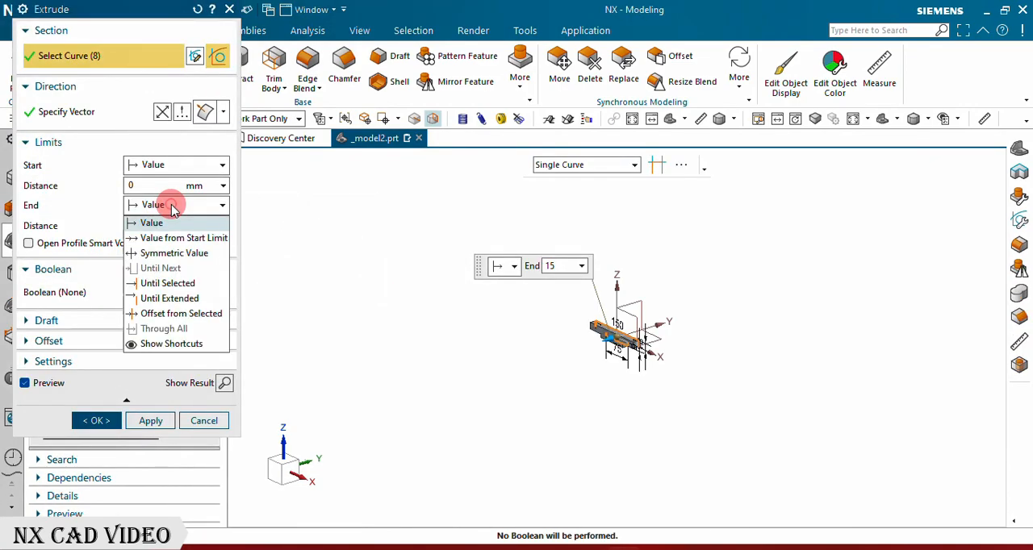
pyautogui.click(169, 253)
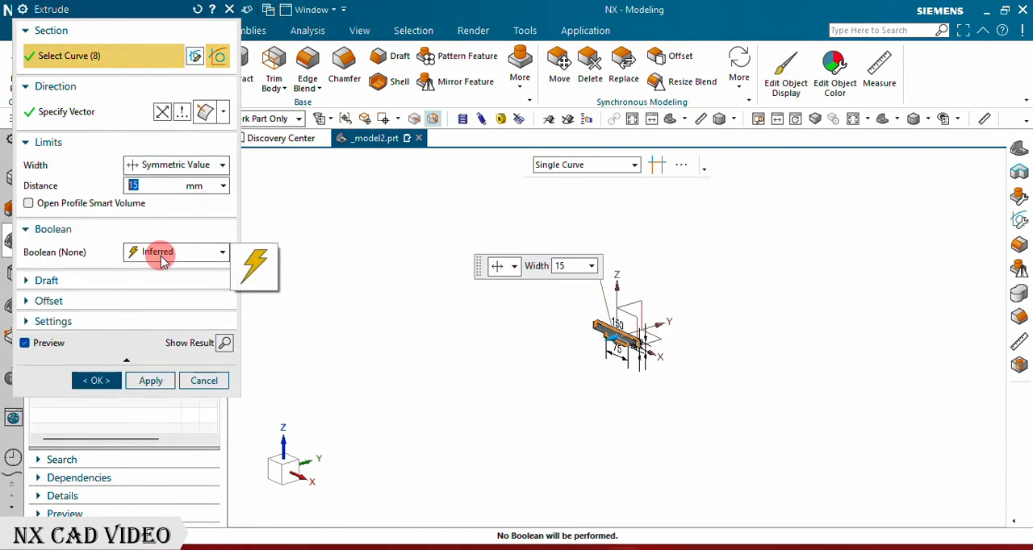
pyautogui.write('85')
pyautogui.press('Return')
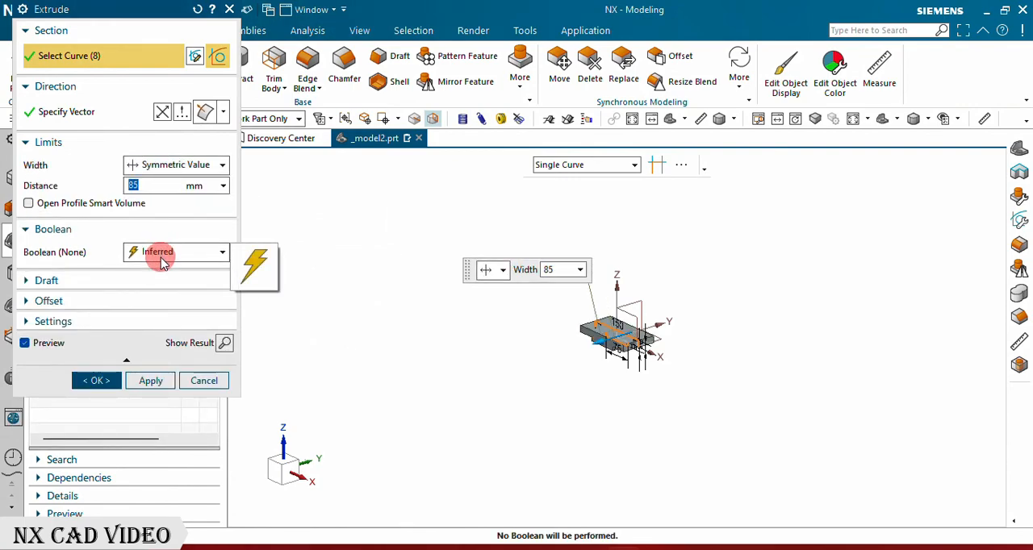
pyautogui.click(100, 380)
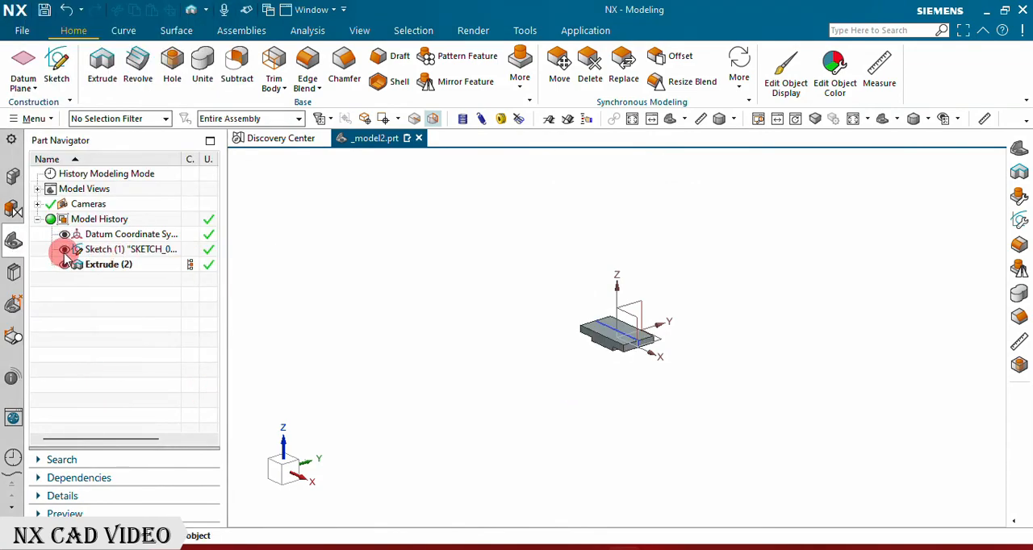
# Step: Hide the base sketch and round the plate's four outer vertical corner edges with a 10 mm Edge Blend
pyautogui.click(884, 119)
pyautogui.scroll(-1, 372, 417)
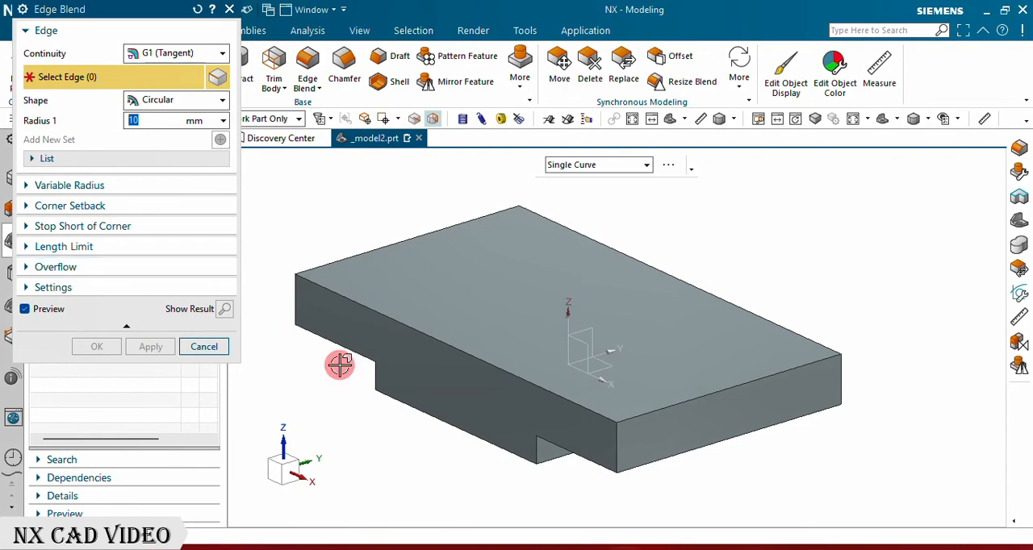
pyautogui.click(614, 457)
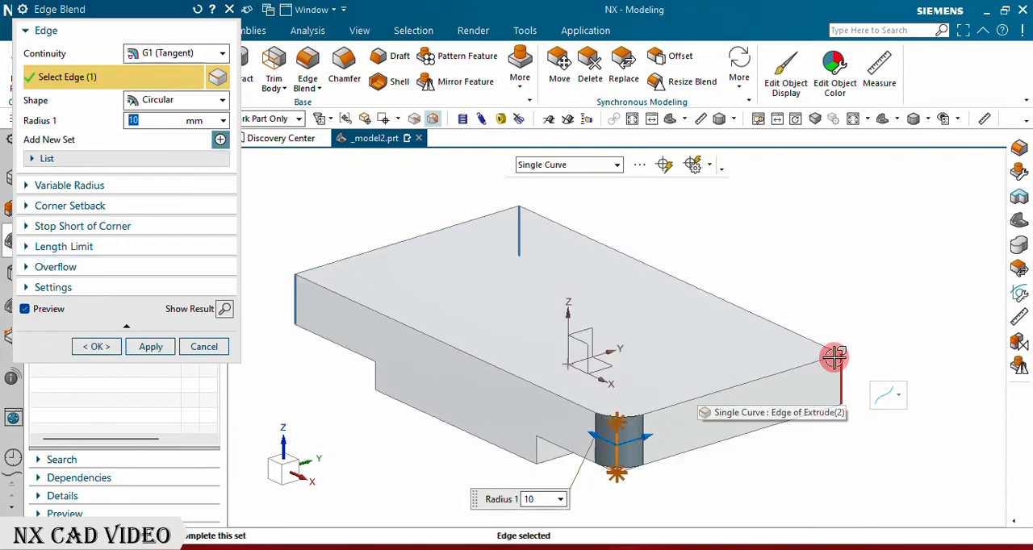
pyautogui.click(665, 164)
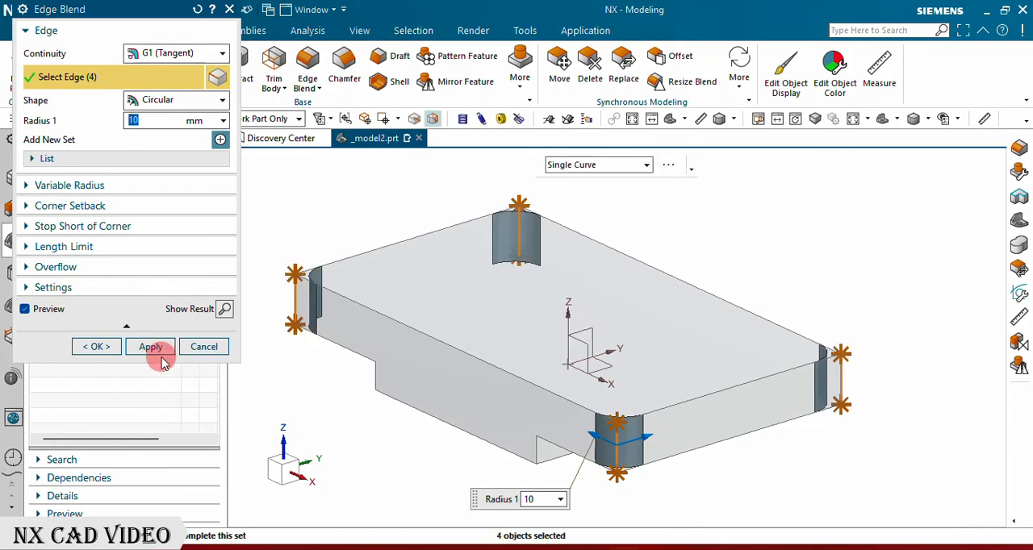
pyautogui.click(96, 346)
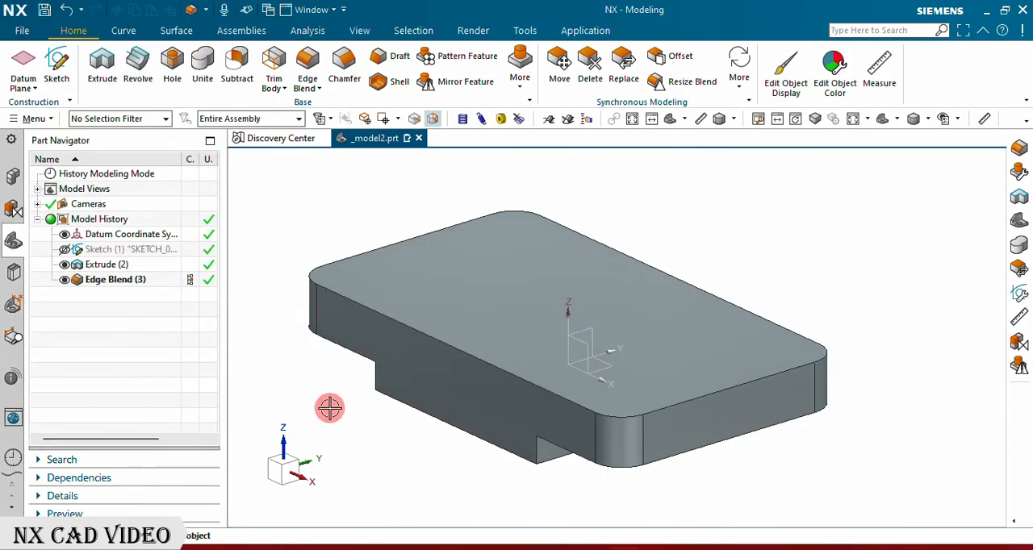
# Step: Create a new sketch on the base plate's top face and leave the Profile tool
pyautogui.moveTo(473, 406)
pyautogui.mouseDown(button='middle')
pyautogui.moveTo(438, 436)
pyautogui.moveTo(442, 384)
pyautogui.moveTo(473, 420)
pyautogui.moveTo(471, 384)
pyautogui.mouseUp(button='middle')
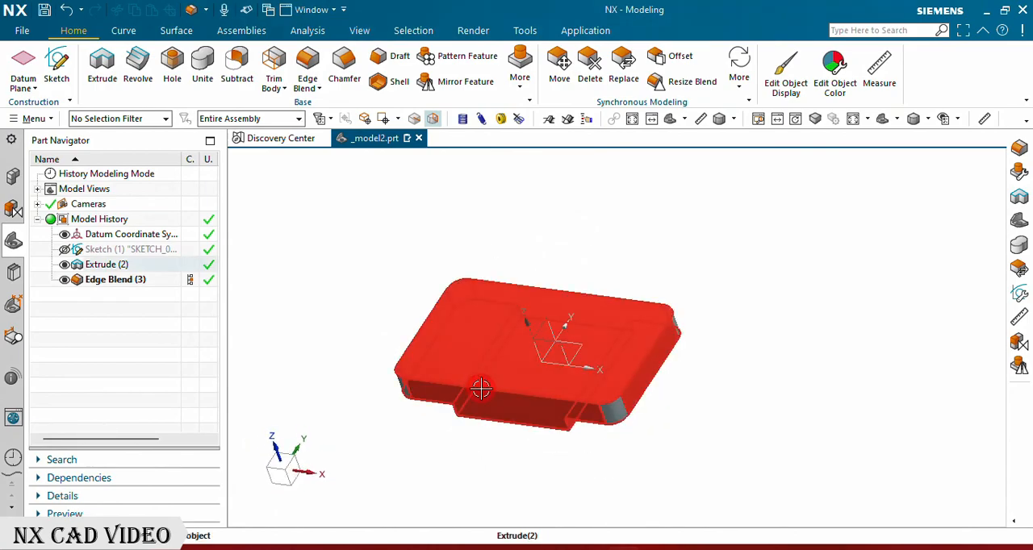
pyautogui.click(57, 65)
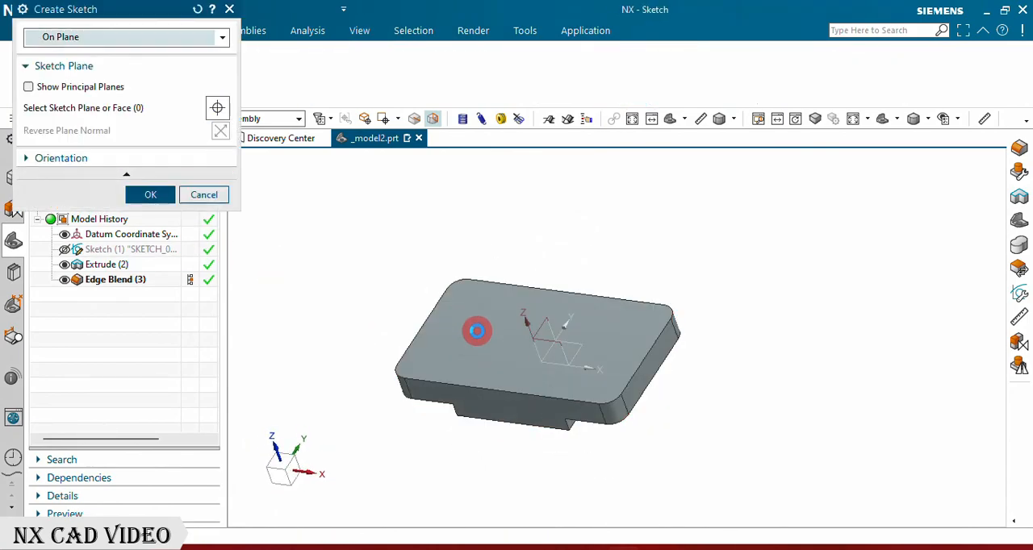
pyautogui.click(466, 330)
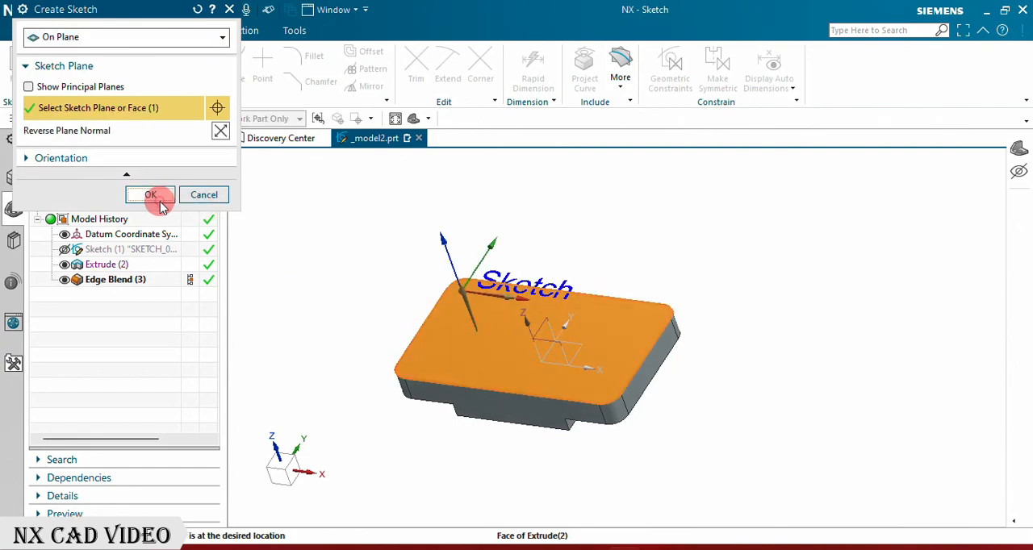
pyautogui.click(151, 196)
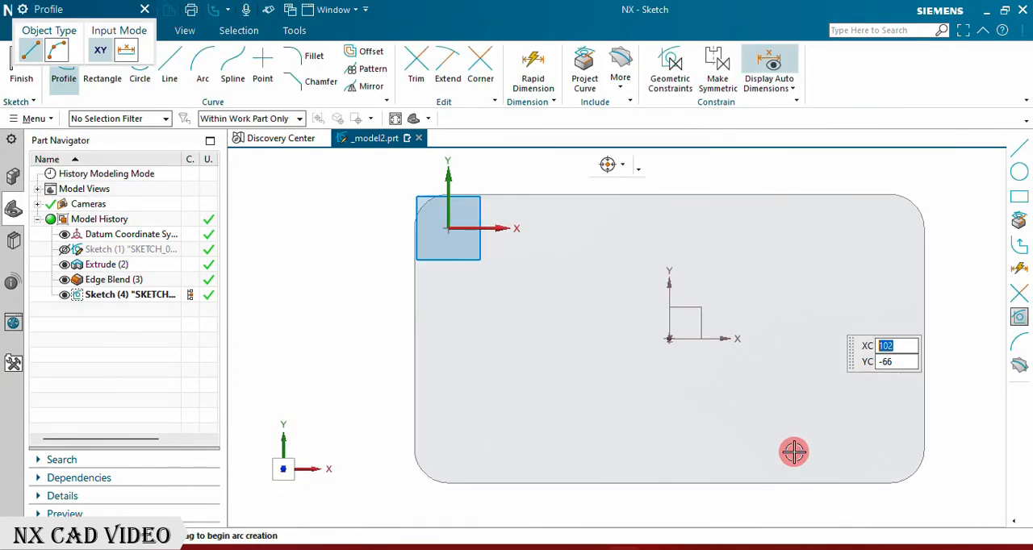
pyautogui.click(143, 10)
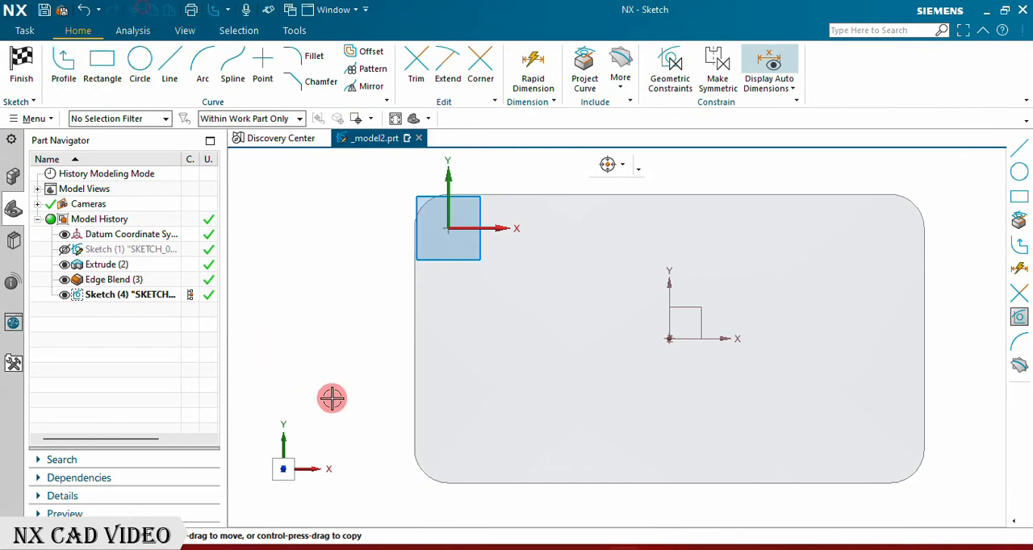
# Step: Draw two 11 mm diameter circles near the plate's left edge, about 6 mm across and about 58 mm and 7 mm below the sketch origin
pyautogui.click(473, 431)
pyautogui.click(139, 60)
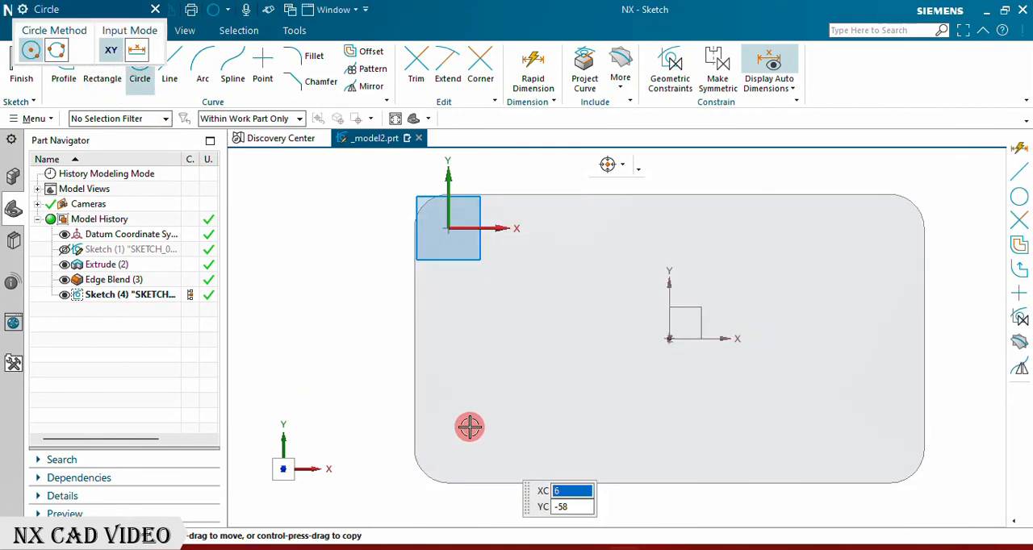
pyautogui.click(469, 426)
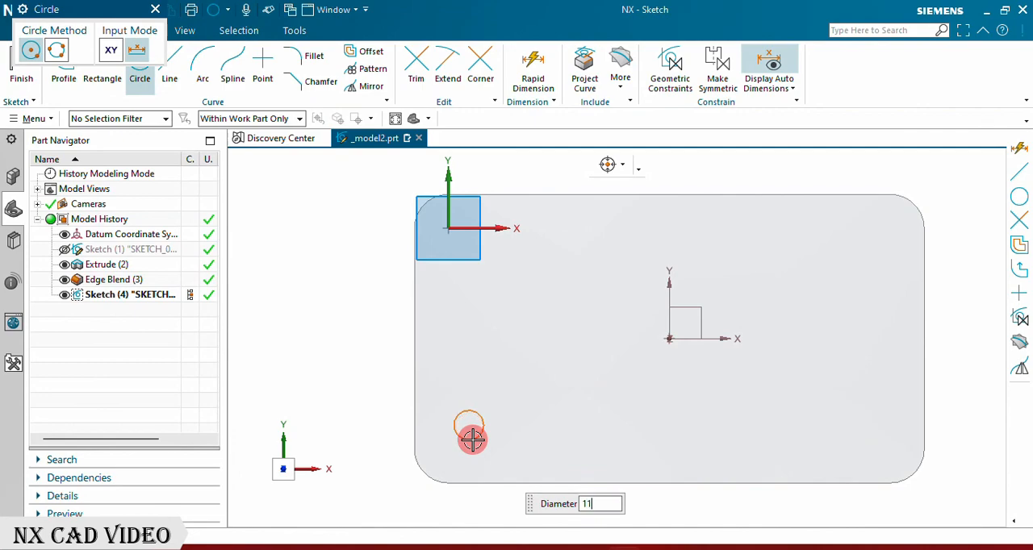
pyautogui.press('Return')
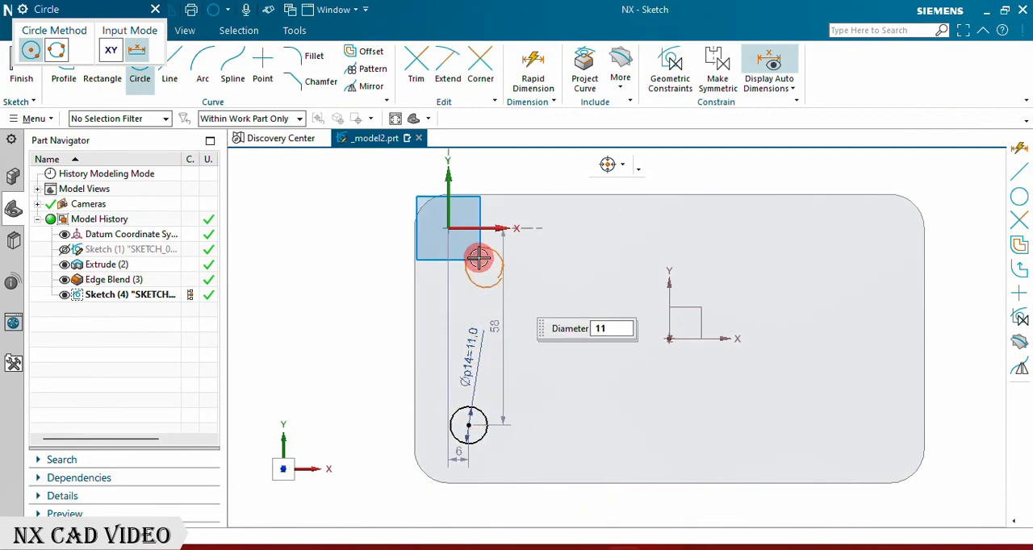
pyautogui.click(469, 252)
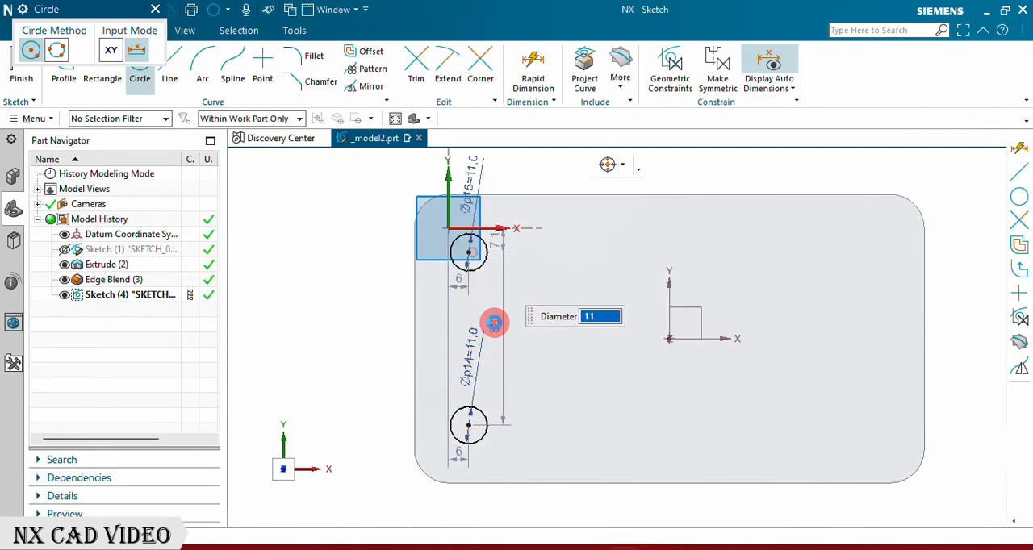
pyautogui.click(154, 9)
# Step: Align the centres of the two circles vertically
pyautogui.scroll(-3, 490, 348)
pyautogui.scroll(2, 500, 398)
pyautogui.scroll(2, 500, 397)
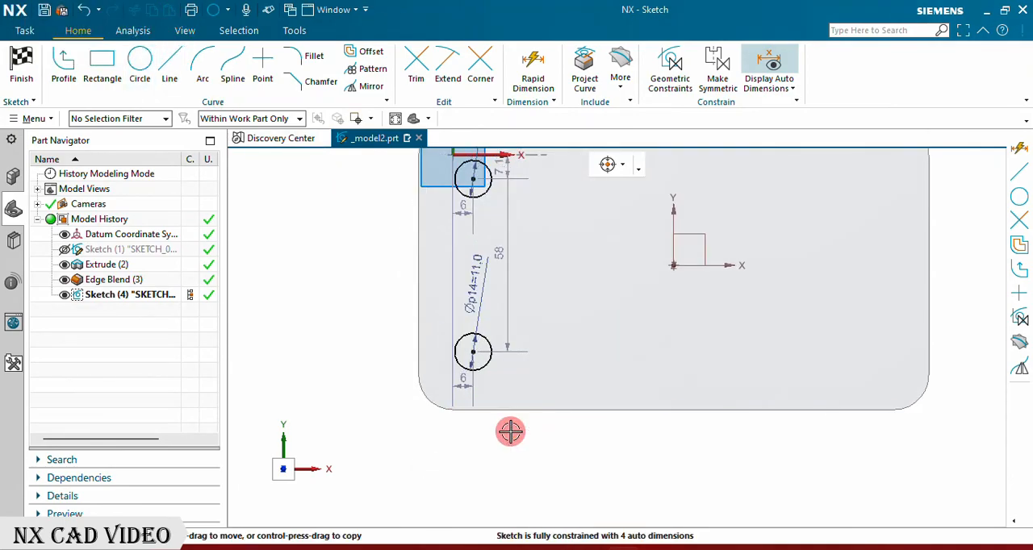
pyautogui.click(474, 356)
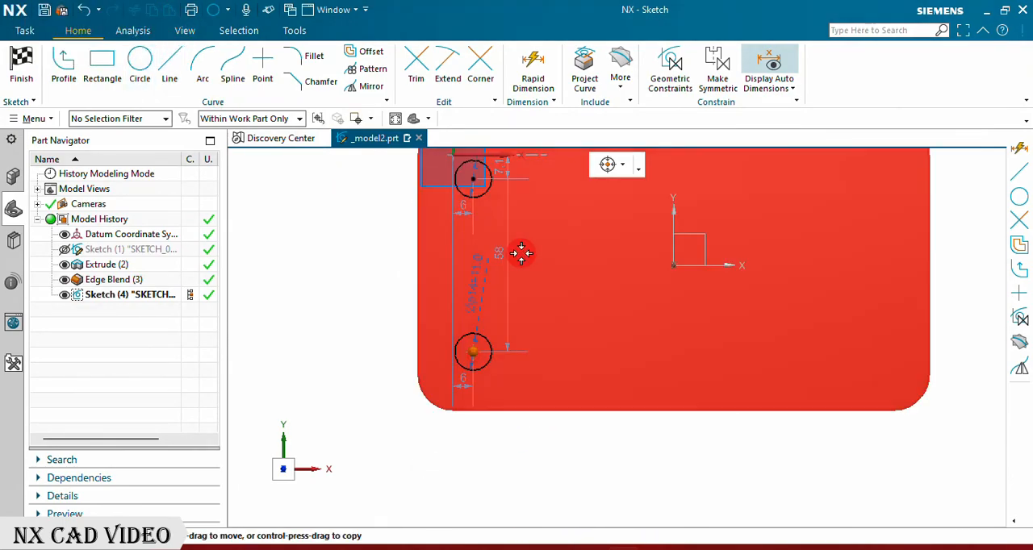
pyautogui.click(472, 179)
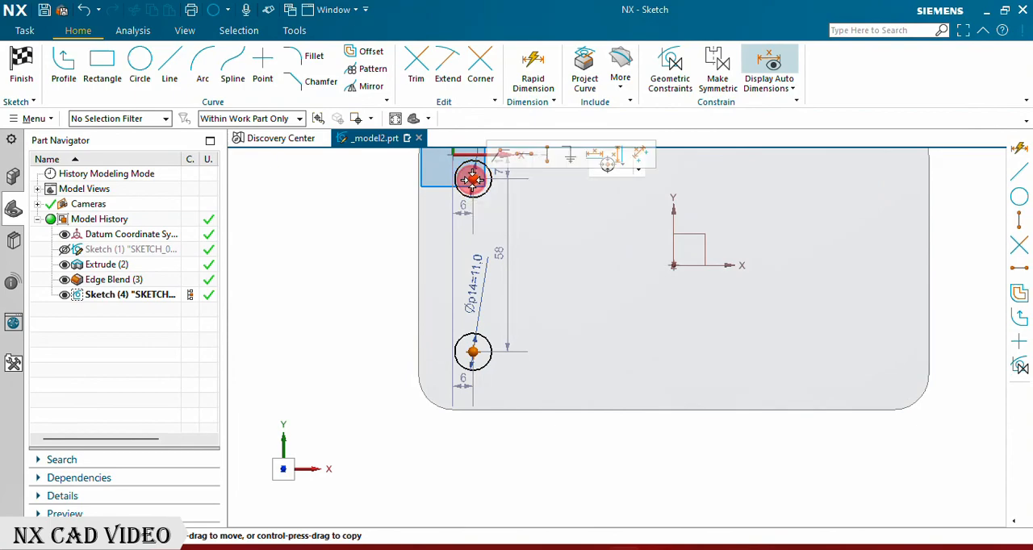
pyautogui.click(547, 156)
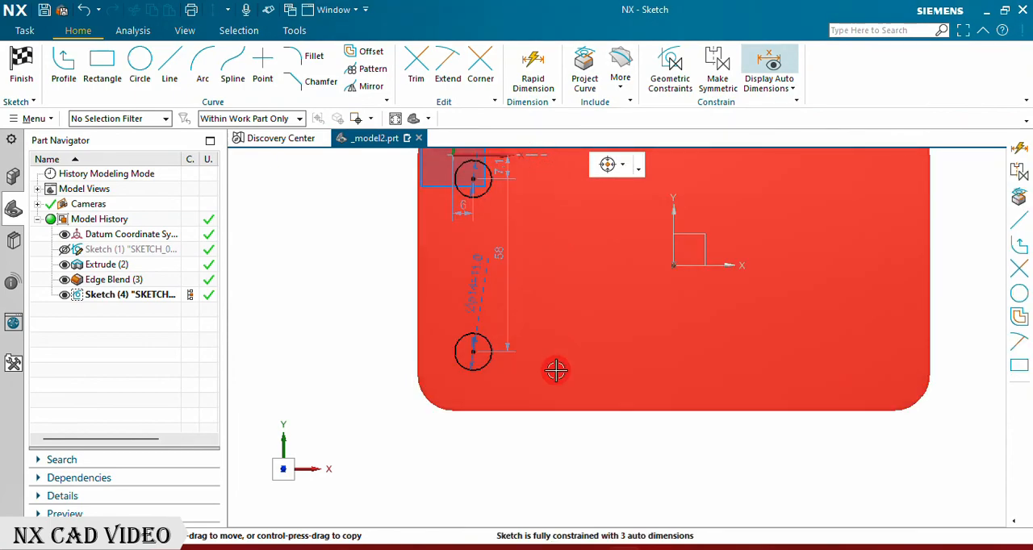
# Step: Move the lower circle's vertical distance dimension outside the plate's left edge and set it to 55 mm
pyautogui.moveTo(496, 251); pyautogui.dragTo(397, 269)
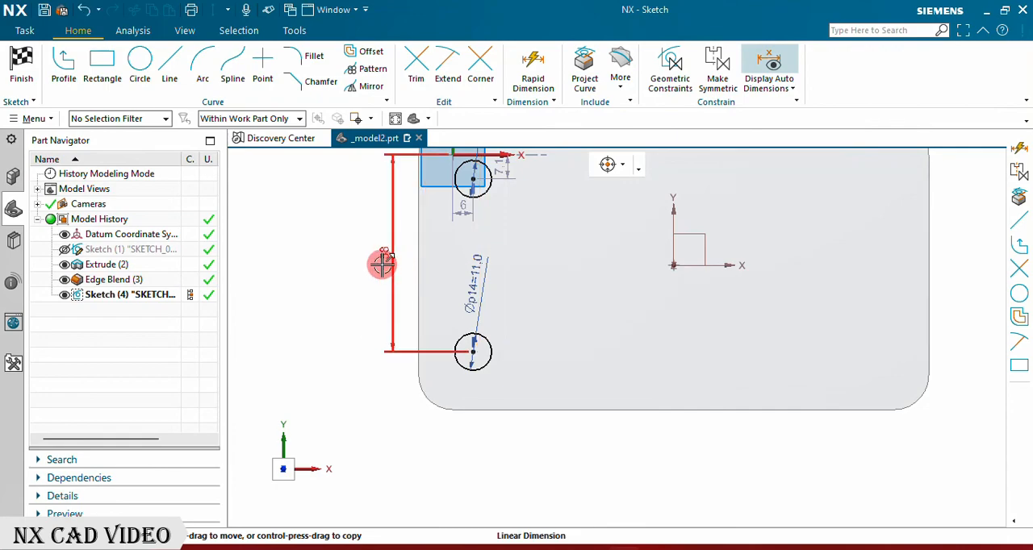
pyautogui.doubleClick(381, 263)
pyautogui.write('55')
pyautogui.press('Return')
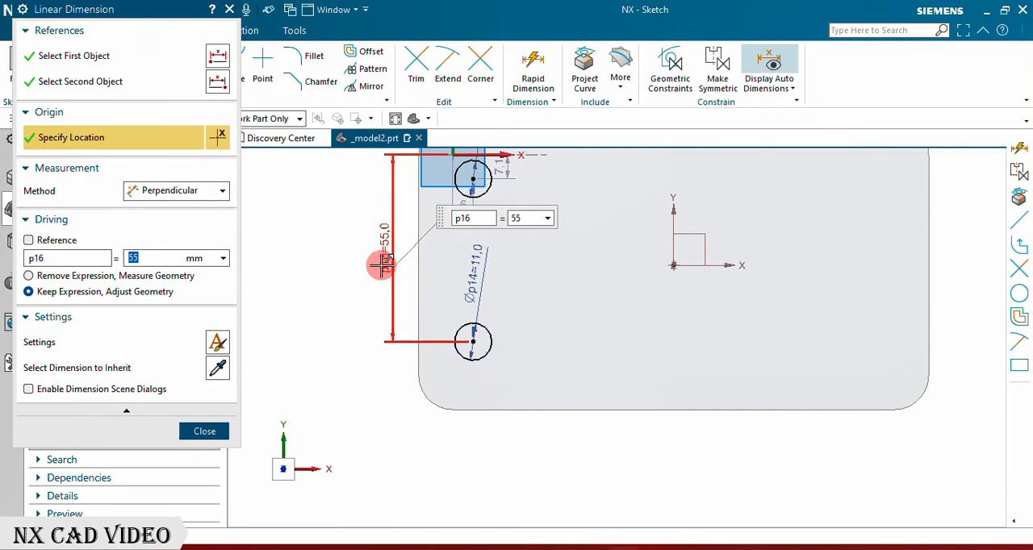
pyautogui.click(193, 434)
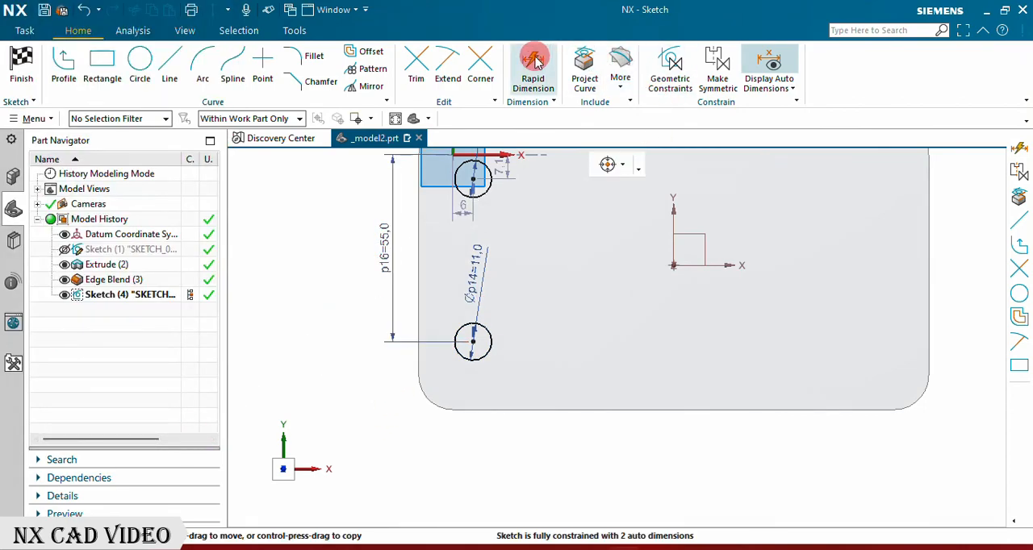
# Step: Make the centres of the two circles symmetric about the datum's horizontal X axis
pyautogui.click(713, 80)
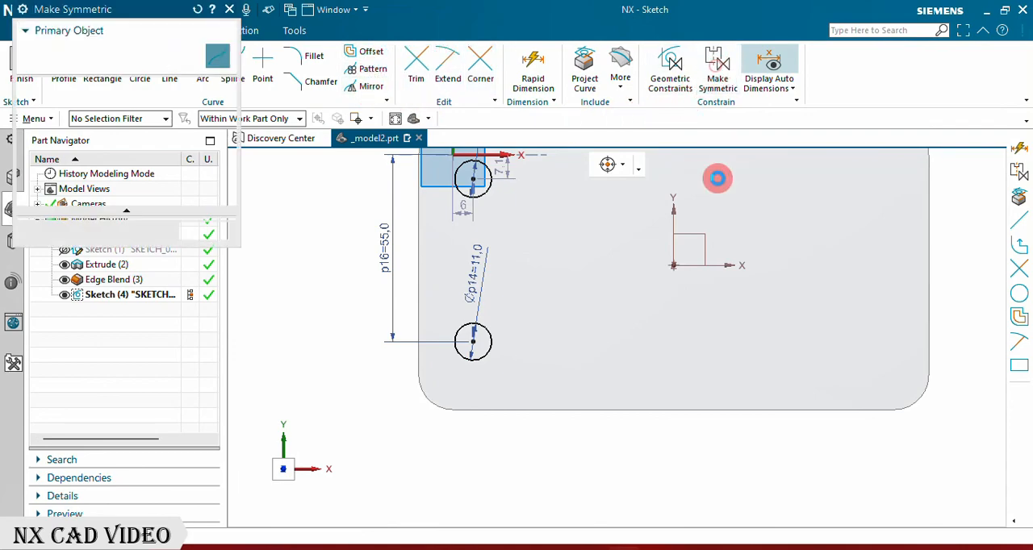
pyautogui.click(471, 182)
pyautogui.click(474, 344)
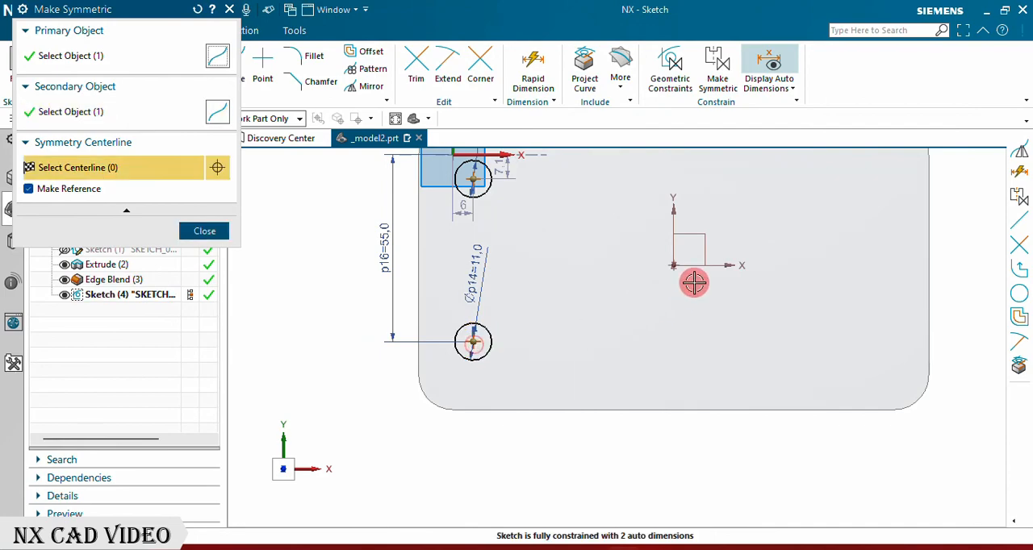
pyautogui.click(700, 267)
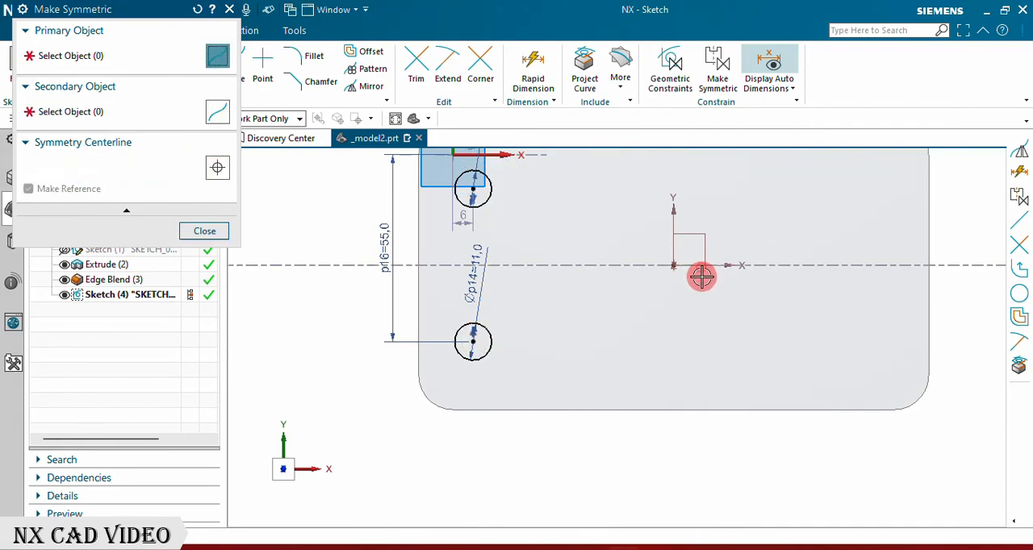
pyautogui.click(208, 234)
pyautogui.scroll(-2, 477, 347)
pyautogui.scroll(1, 564, 334)
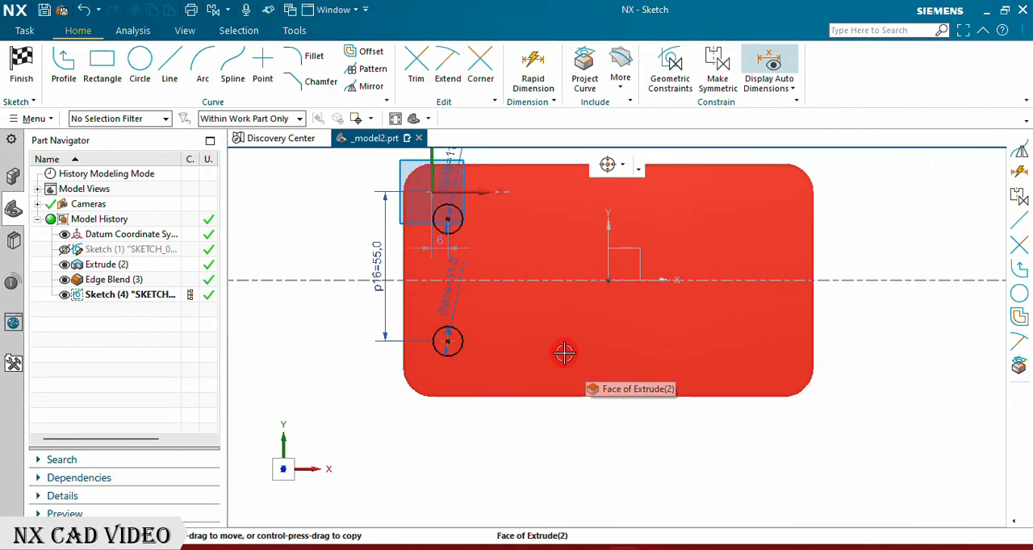
# Step: Dimension the horizontal distance from the lower circle's centre to the datum's vertical axis and set it to 60 mm
pyautogui.click(532, 71)
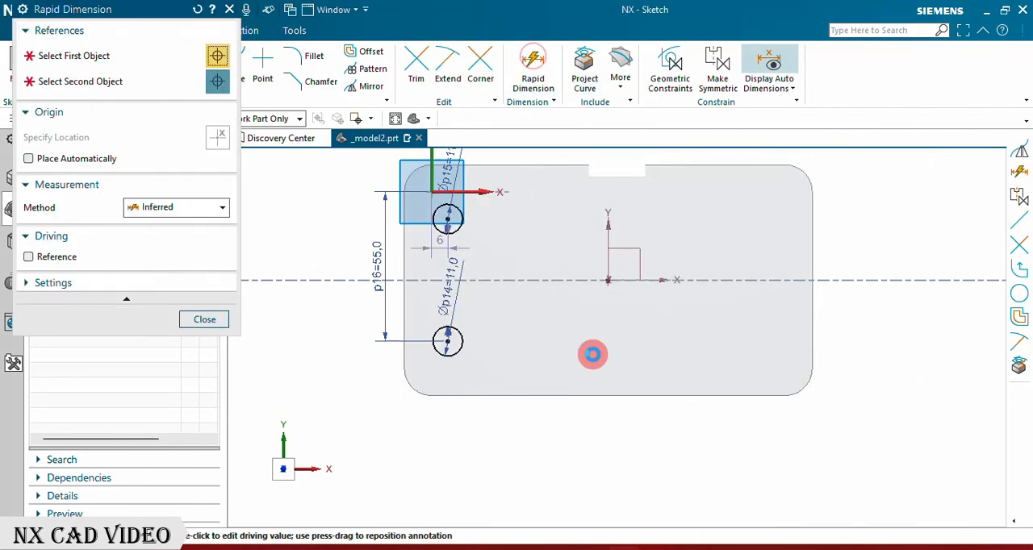
pyautogui.click(448, 342)
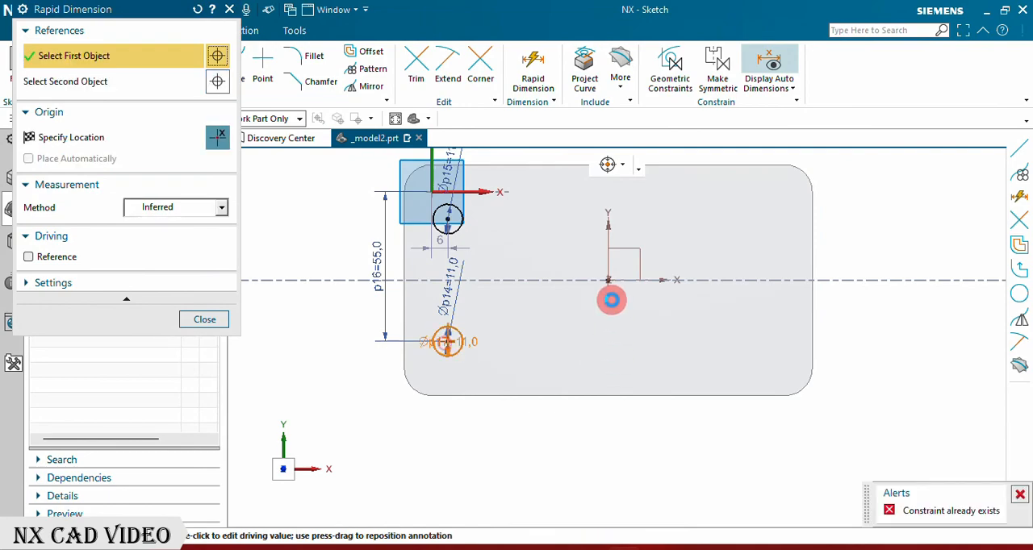
pyautogui.click(608, 267)
pyautogui.click(567, 365)
pyautogui.write('6')
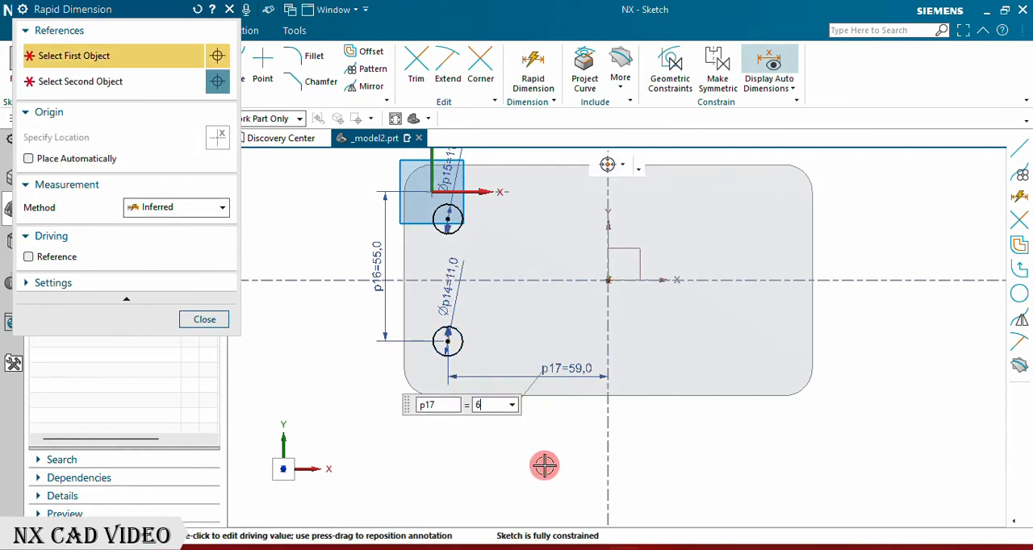
pyautogui.write('0')
pyautogui.press('Return')
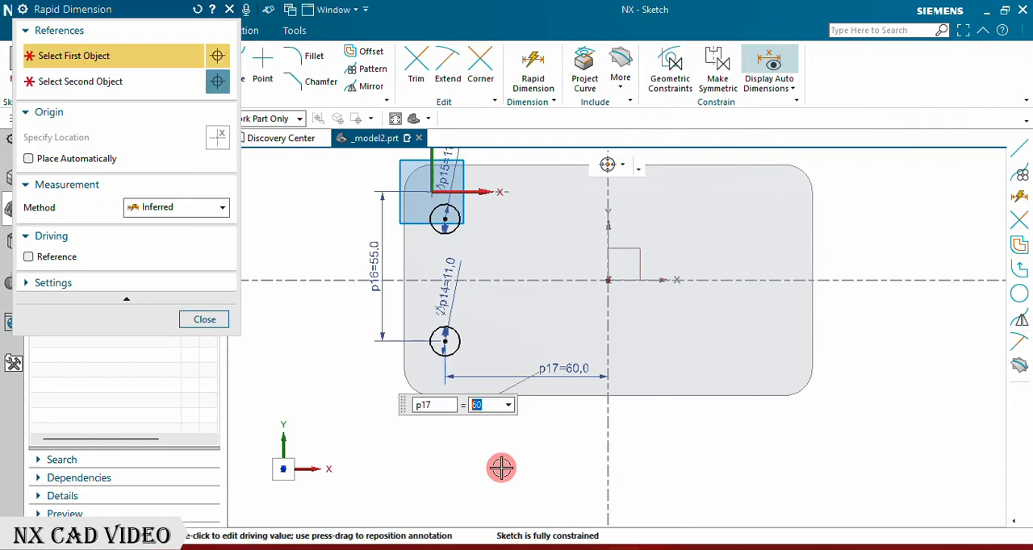
pyautogui.click(215, 320)
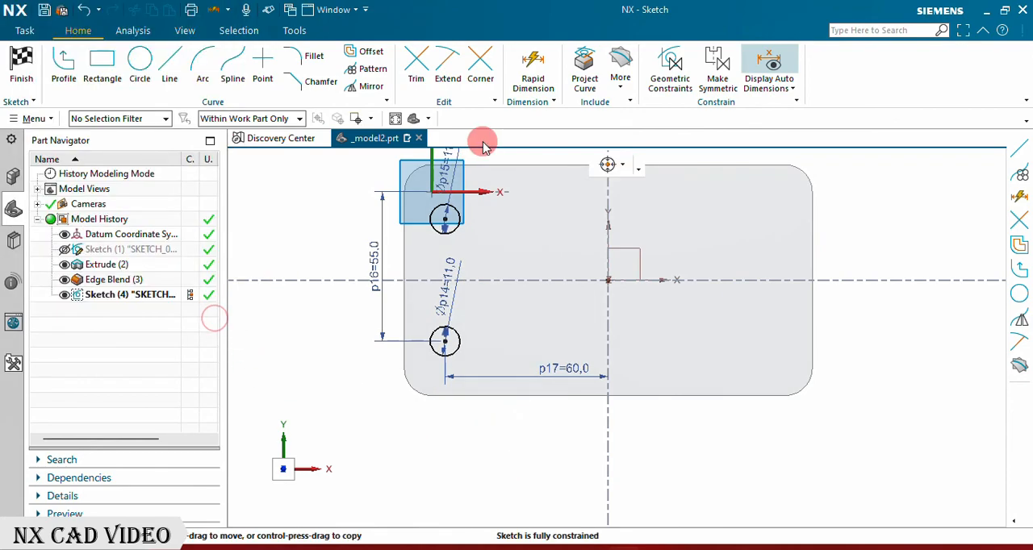
# Step: Mirror both circles about the vertical axis to the plate's opposite end and finish the sketch
pyautogui.click(371, 85)
pyautogui.click(445, 224)
pyautogui.click(460, 331)
pyautogui.click(164, 113)
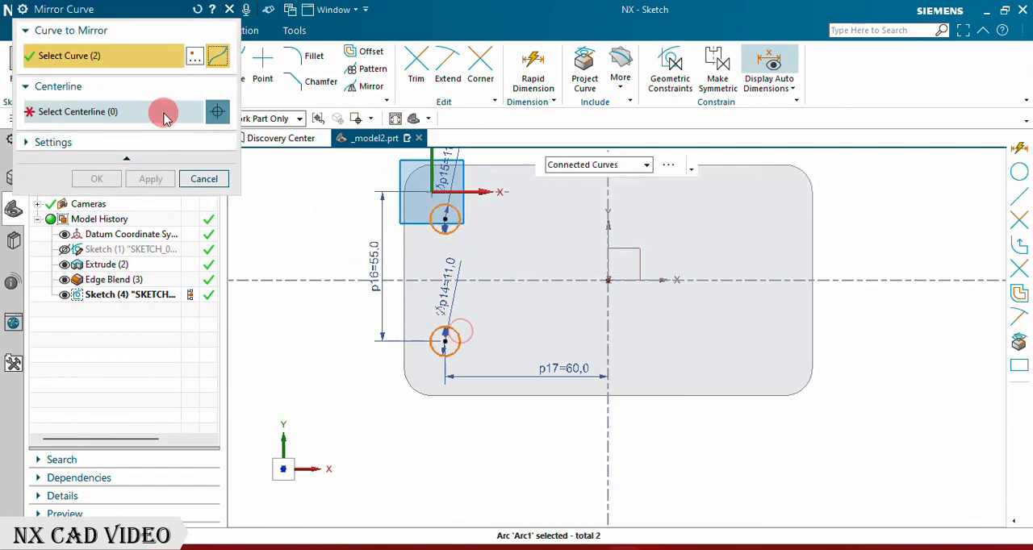
pyautogui.click(607, 264)
pyautogui.click(94, 178)
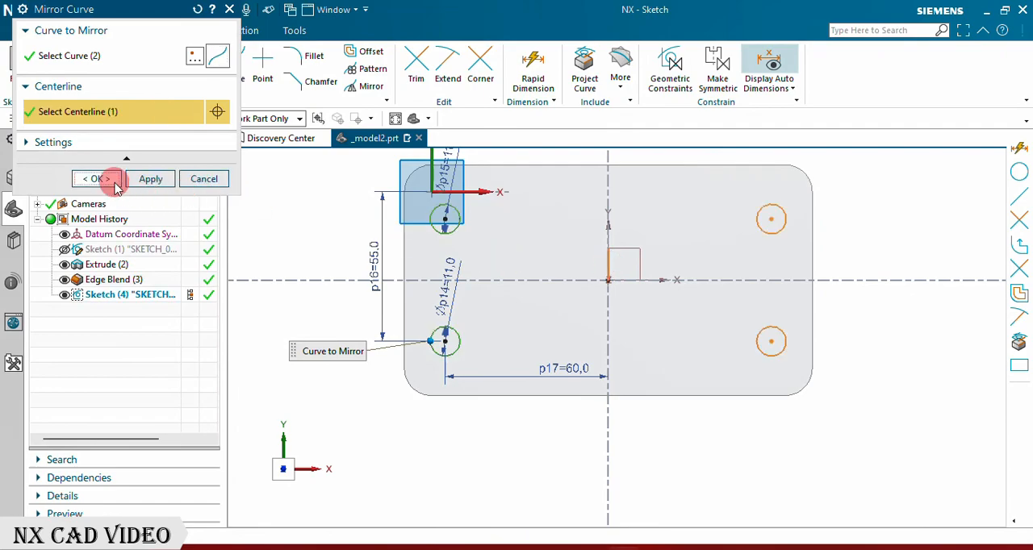
pyautogui.click(19, 70)
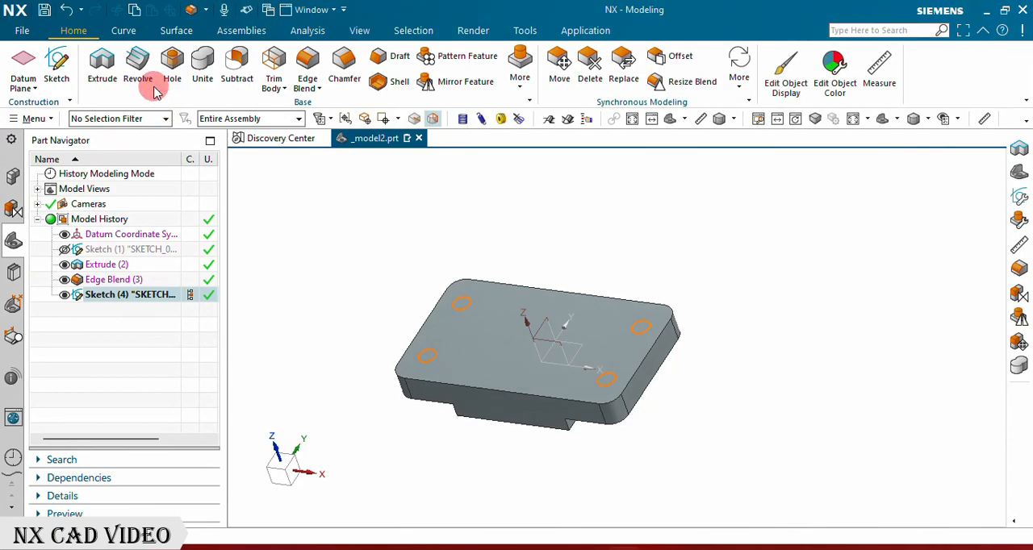
# Step: Extrude the four circles 85 mm down through the base plate in the reversed direction, with Boolean set to Subtract
pyautogui.click(102, 67)
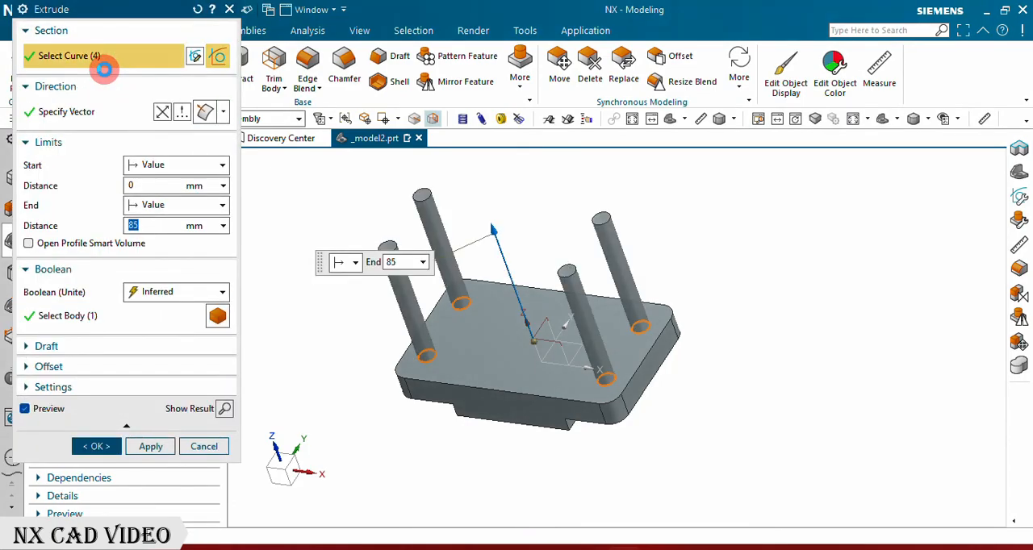
pyautogui.click(161, 114)
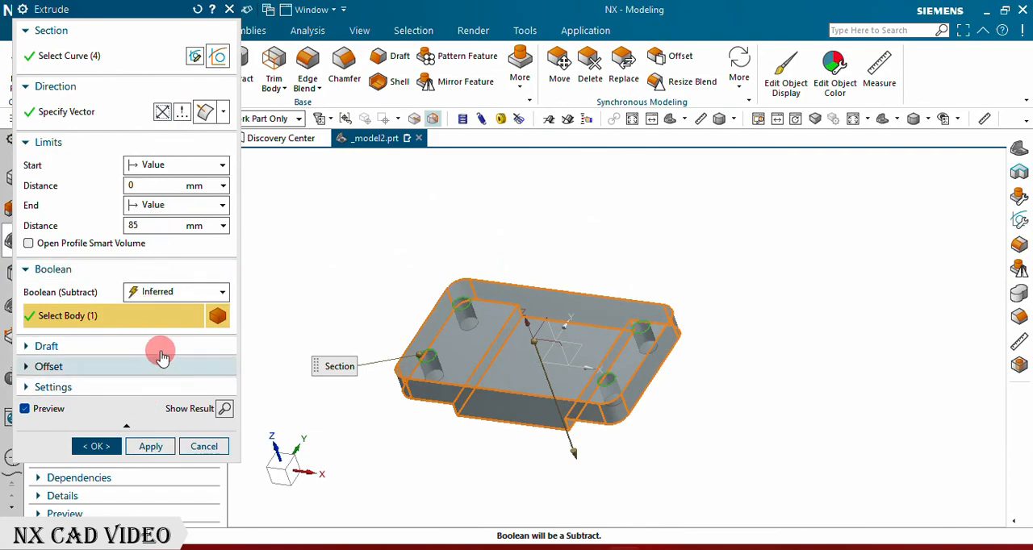
pyautogui.click(180, 292)
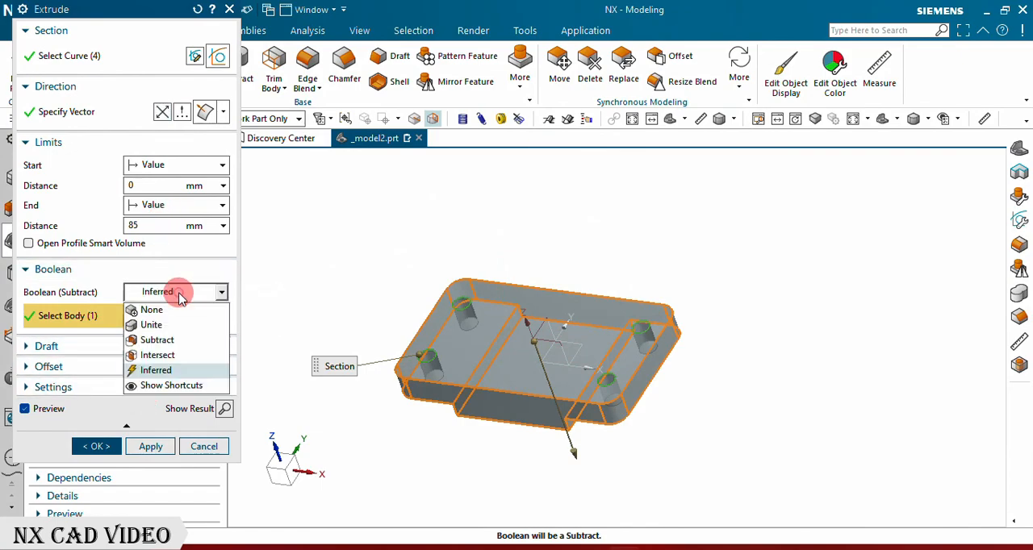
pyautogui.click(157, 340)
pyautogui.click(101, 447)
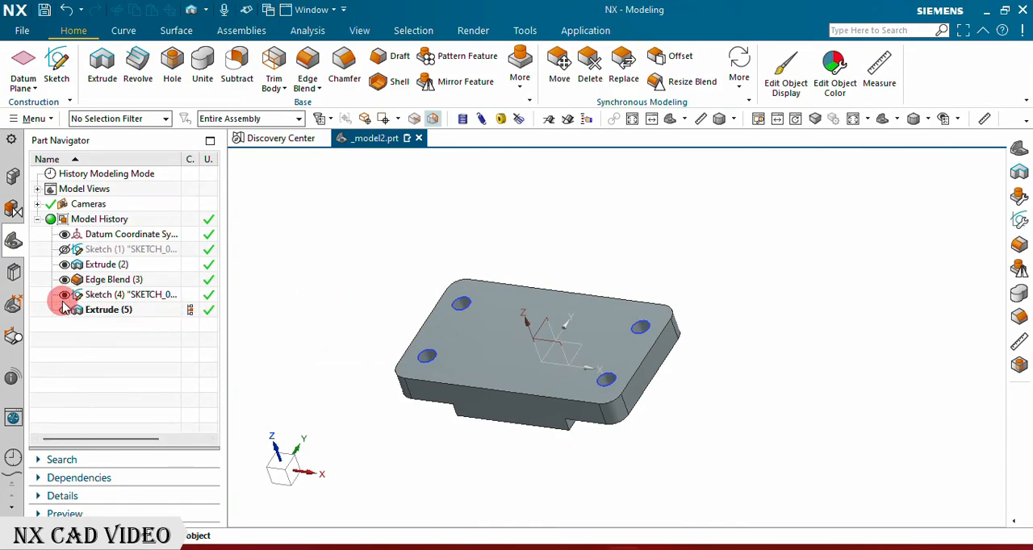
# Step: Create a new sketch on the XZ plane of the datum coordinate system and leave the Profile tool
pyautogui.click(676, 119)
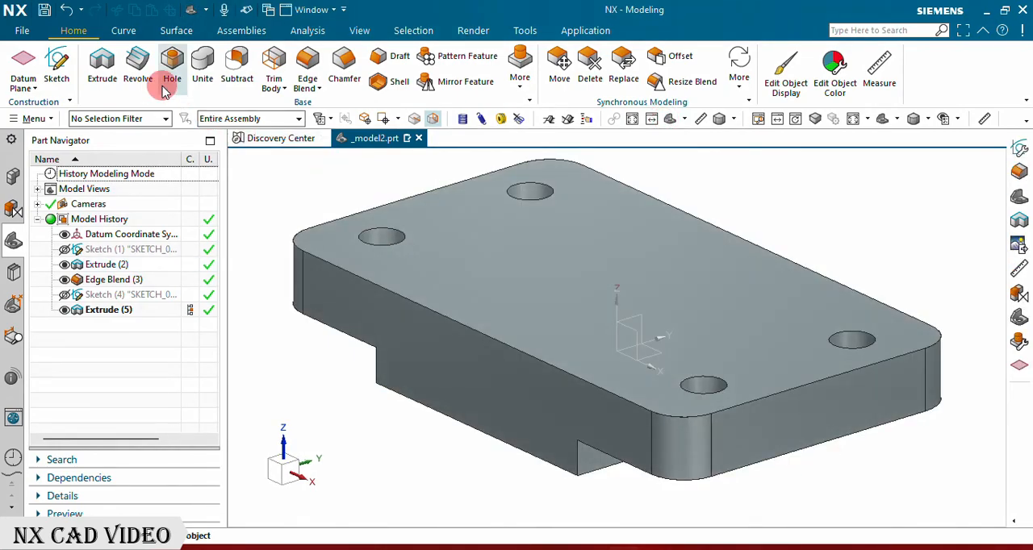
pyautogui.click(58, 63)
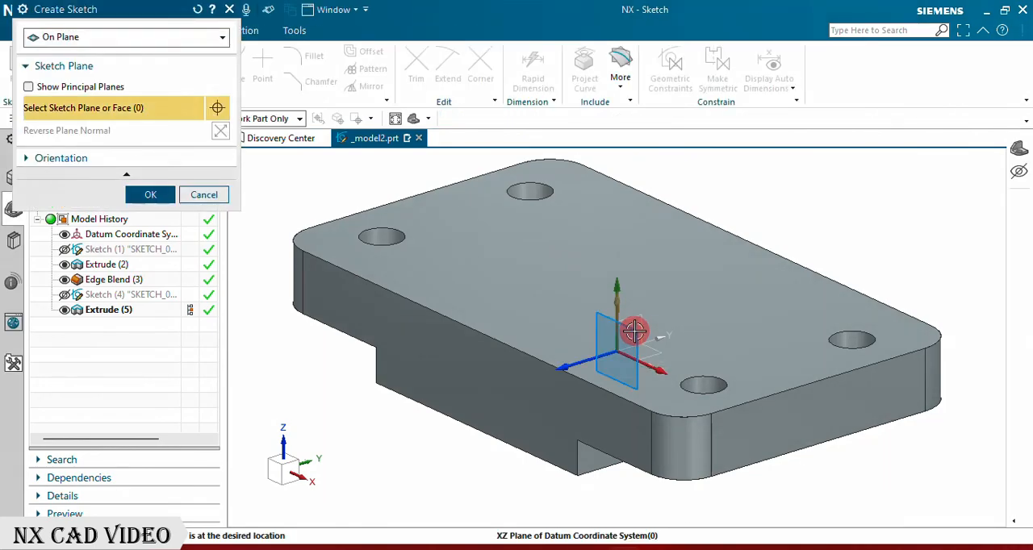
pyautogui.click(150, 195)
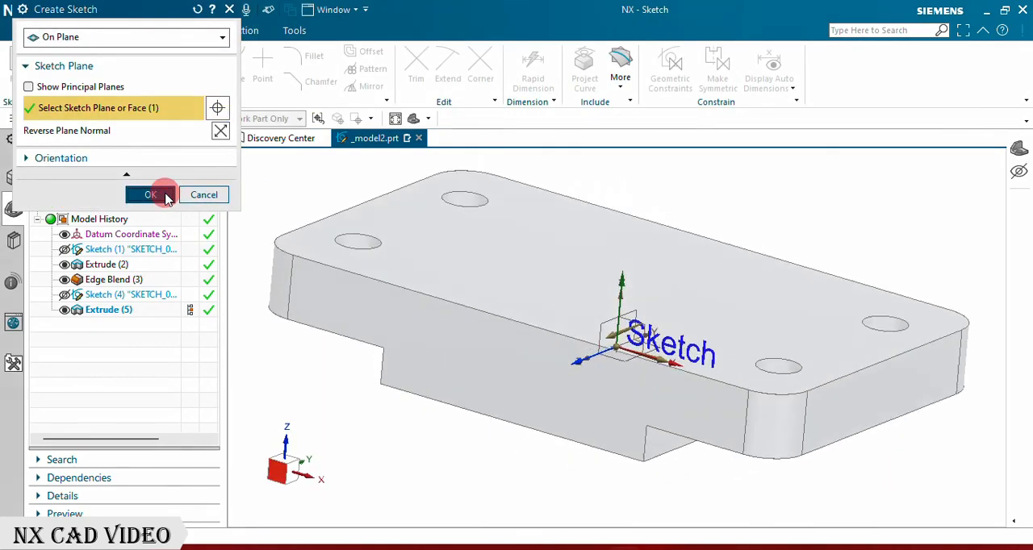
pyautogui.scroll(3, 658, 255)
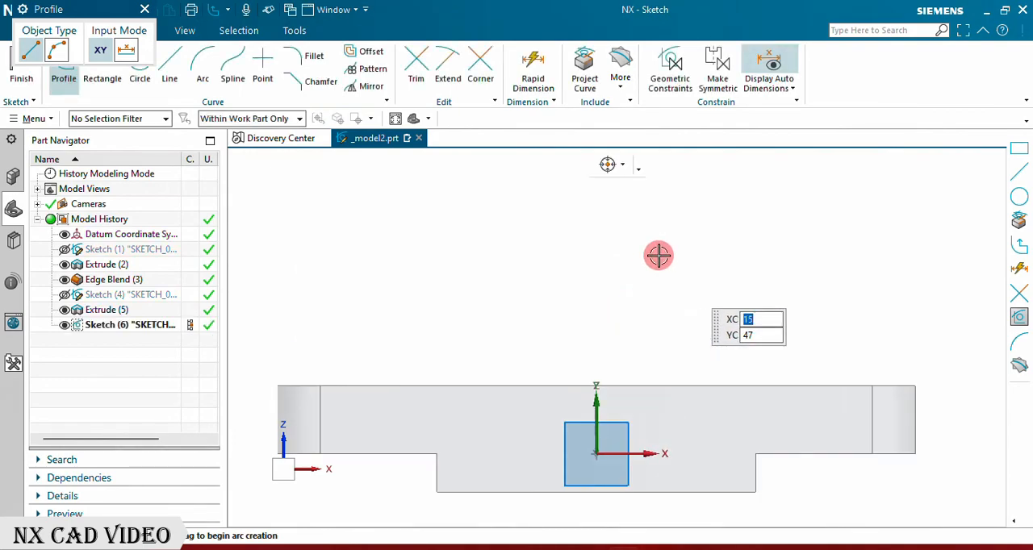
pyautogui.click(144, 9)
# Step: Draw two concentric circles of 24 mm and 44 mm diameter above the plate, centred about 45 mm above the sketch origin
pyautogui.click(138, 63)
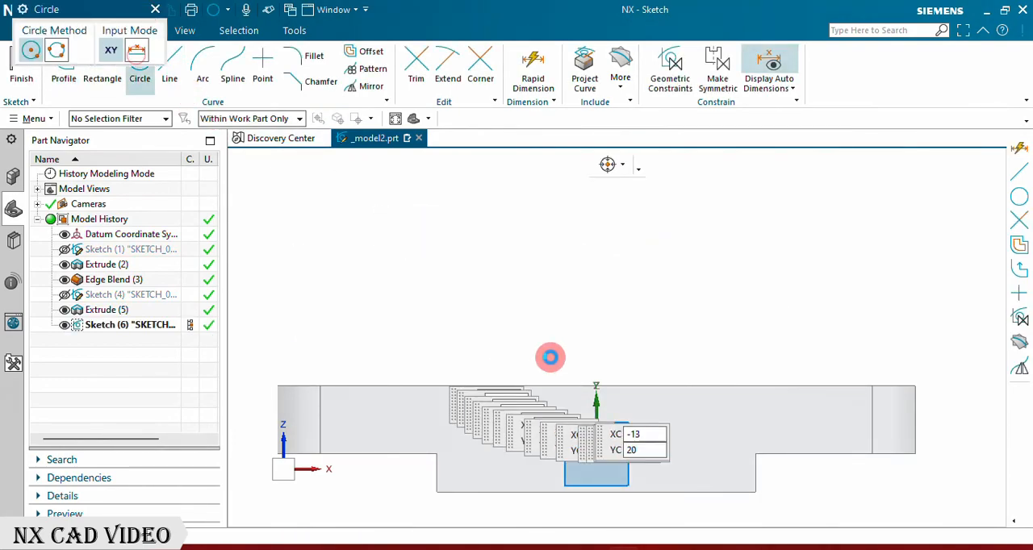
pyautogui.click(592, 262)
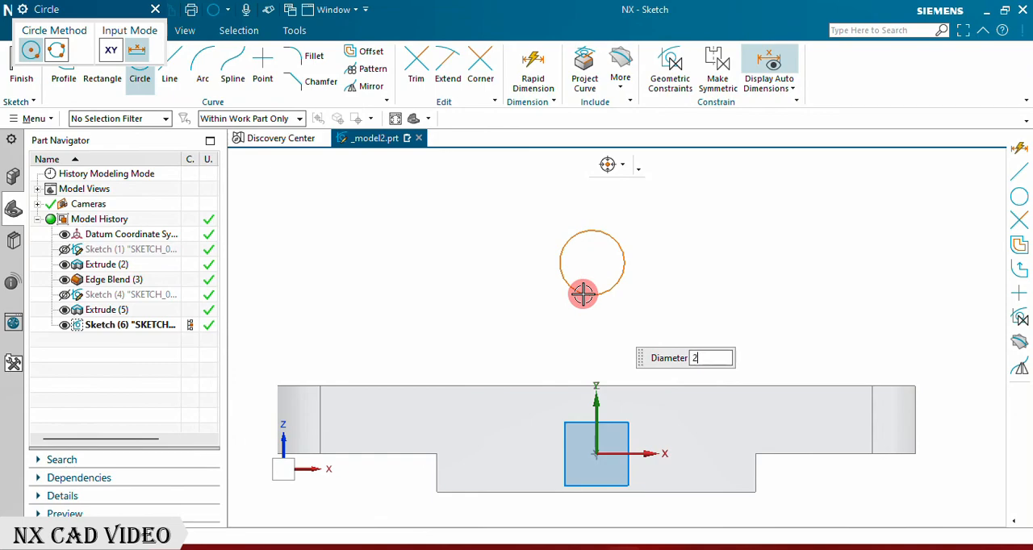
pyautogui.press('Return')
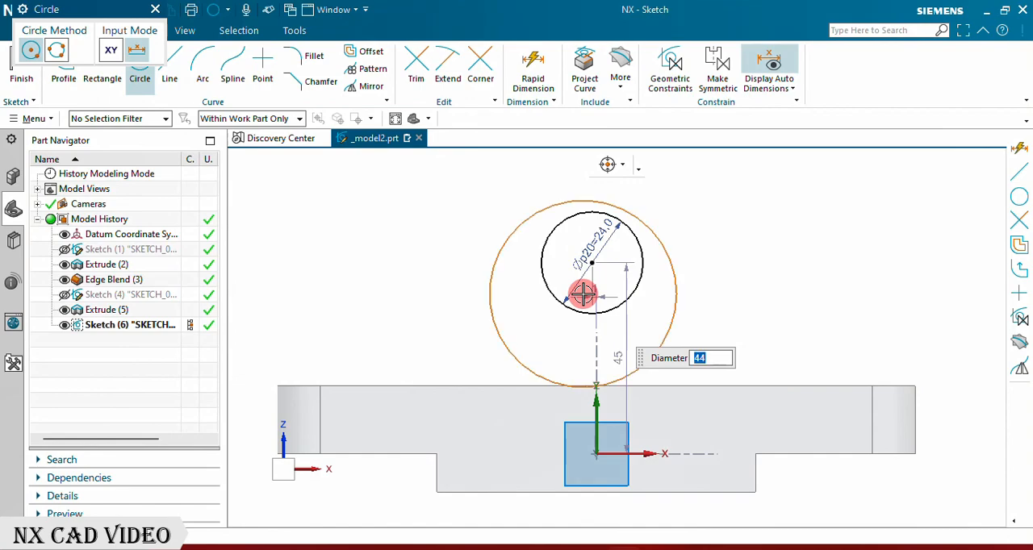
pyautogui.click(591, 262)
pyautogui.press('Escape')
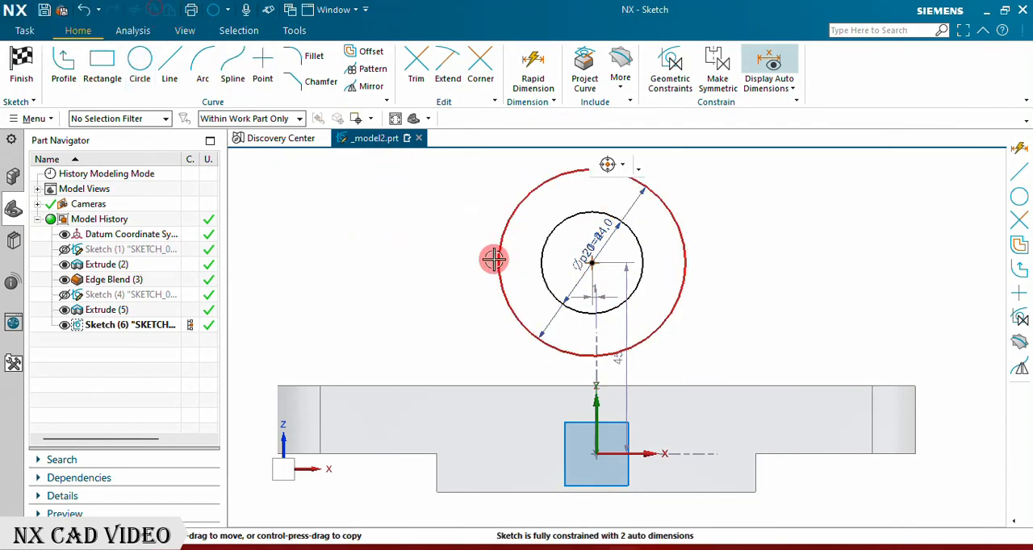
# Step: Constrain the shared centre of the concentric circles onto the sketch's vertical axis
pyautogui.scroll(-3, 448, 276)
pyautogui.scroll(3, 575, 315)
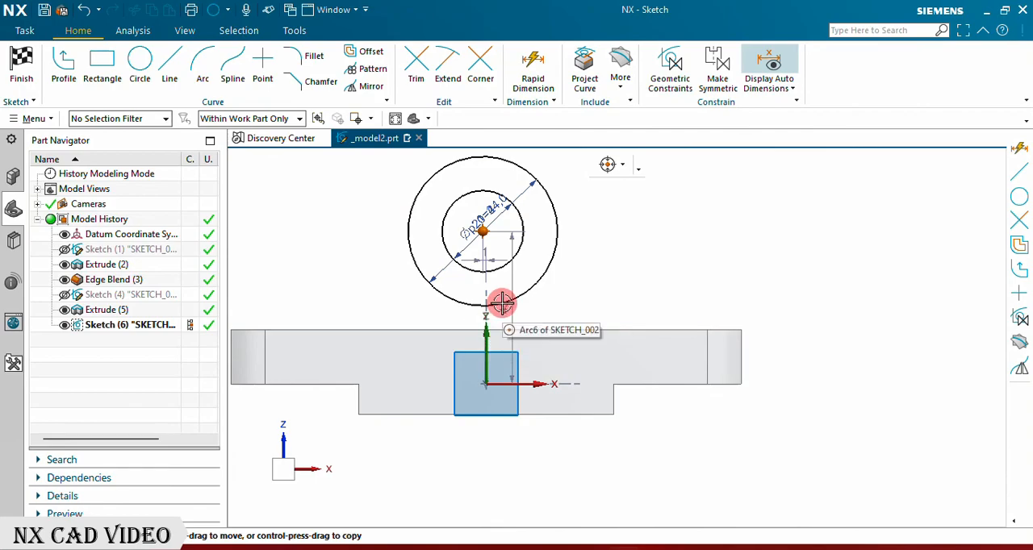
pyautogui.scroll(3, 501, 321)
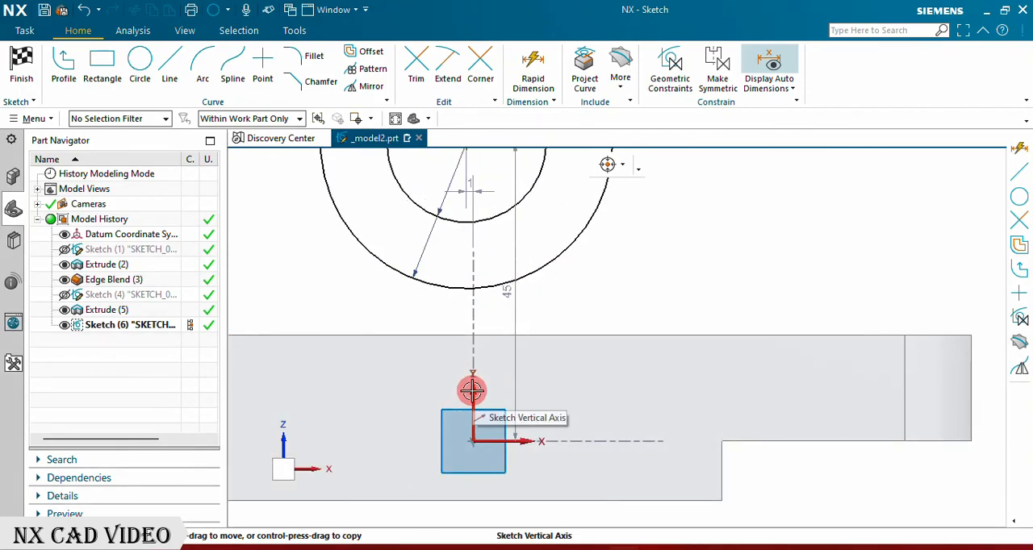
pyautogui.click(472, 391)
pyautogui.click(504, 365)
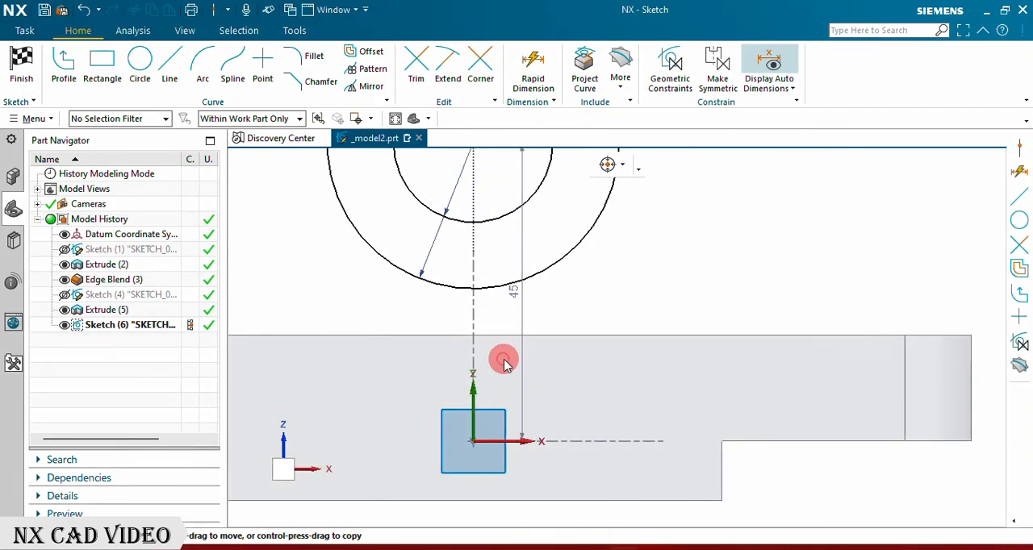
pyautogui.scroll(-4, 656, 378)
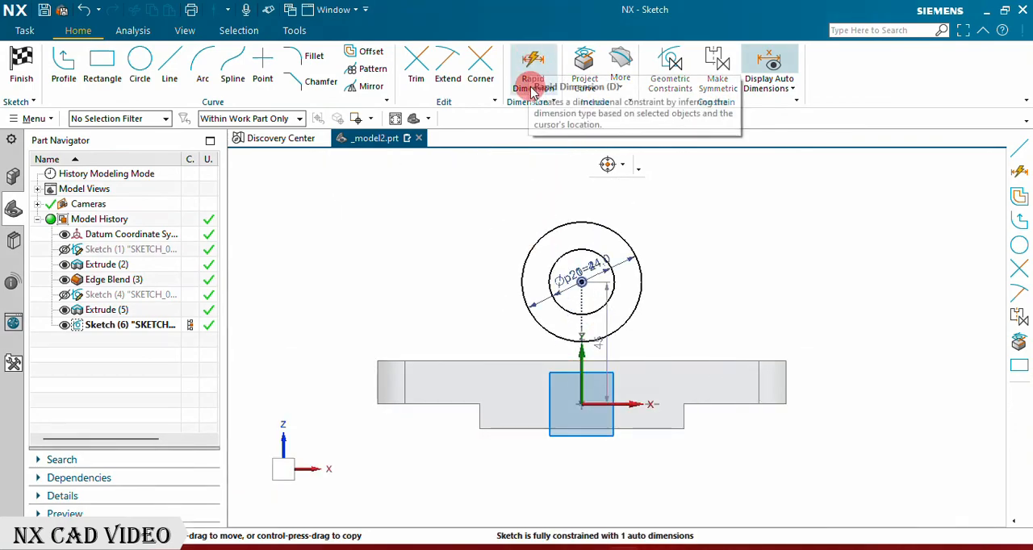
# Step: Dimension the circles' centre height from the base's bottom edge, set it to 55 mm, and finish the sketch
pyautogui.doubleClick(605, 265)
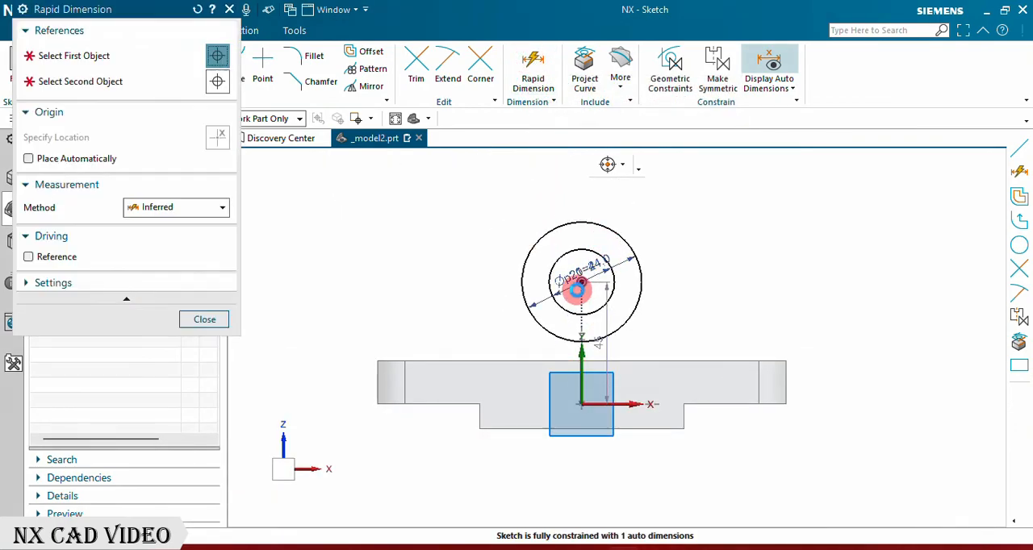
pyautogui.click(581, 285)
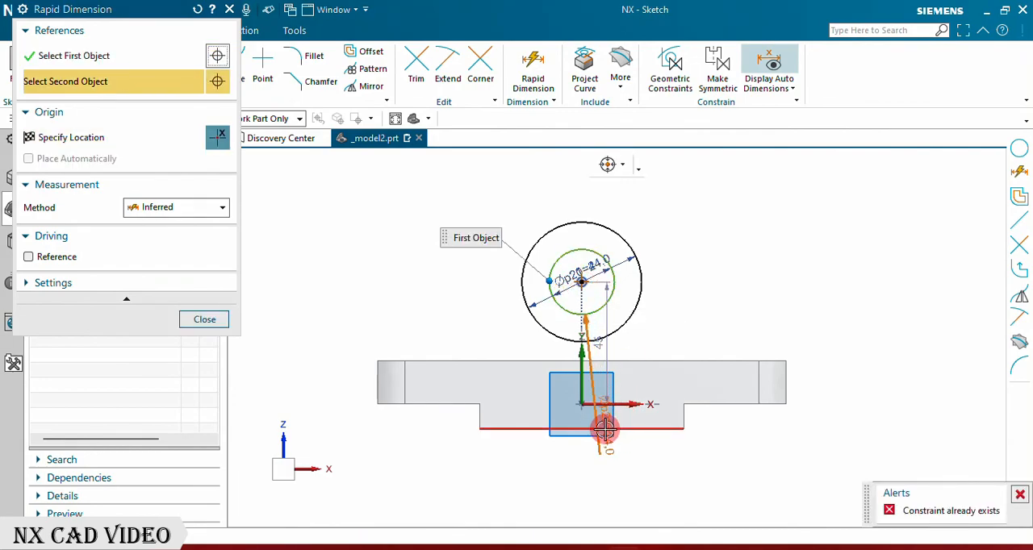
pyautogui.click(603, 432)
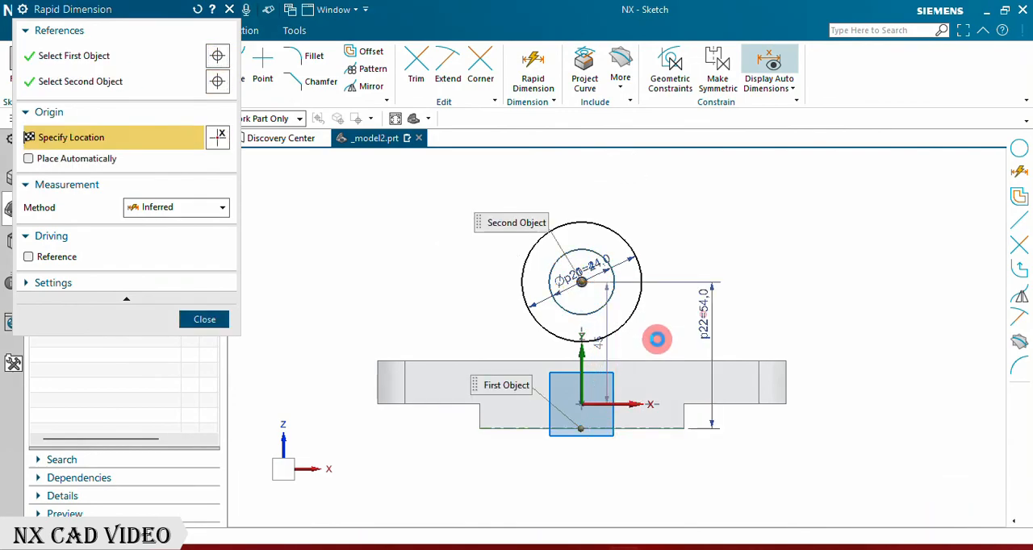
pyautogui.click(657, 339)
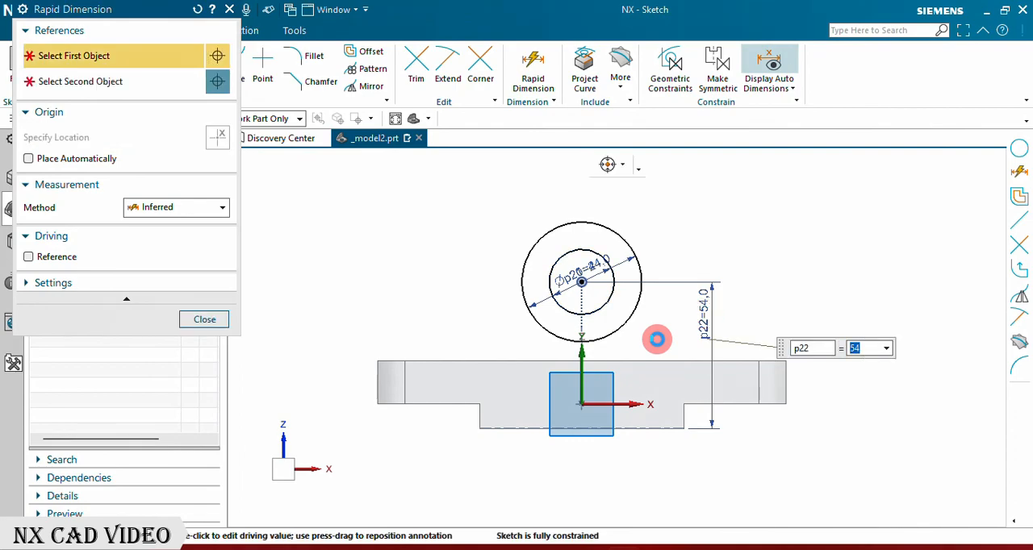
pyautogui.press('Return')
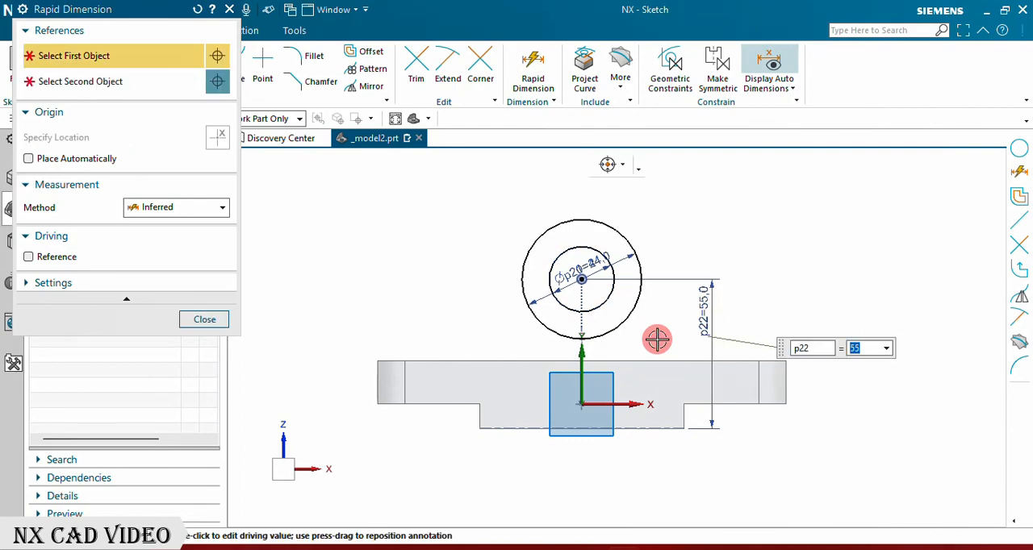
pyautogui.click(184, 320)
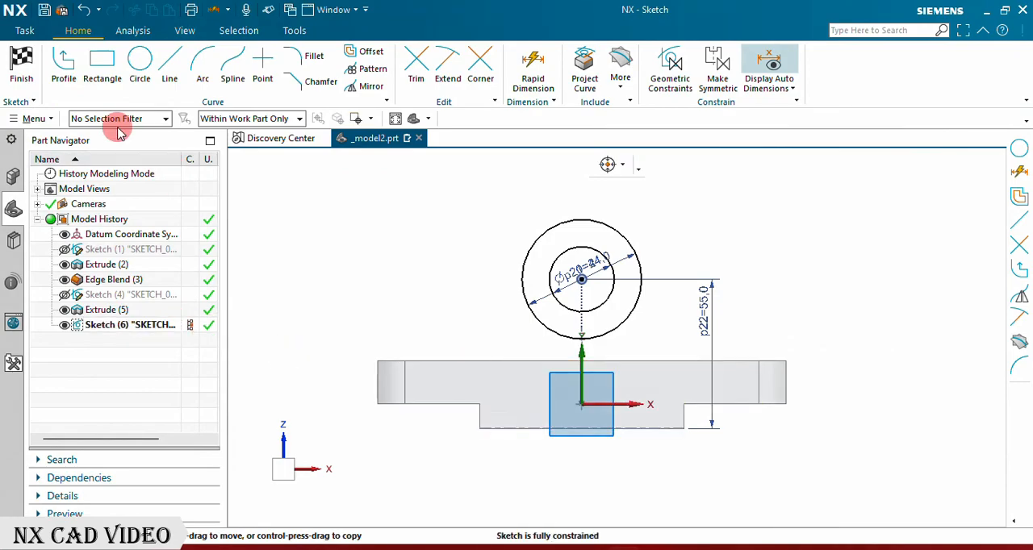
pyautogui.click(23, 67)
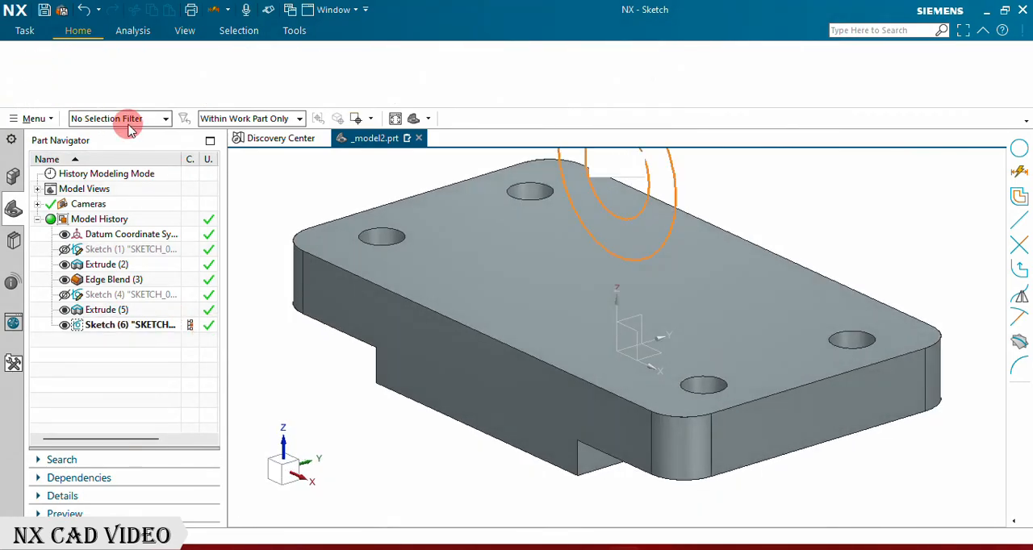
# Step: Create a new sketch on the top face of the base plate and leave the Profile tool
pyautogui.scroll(-4, 568, 371)
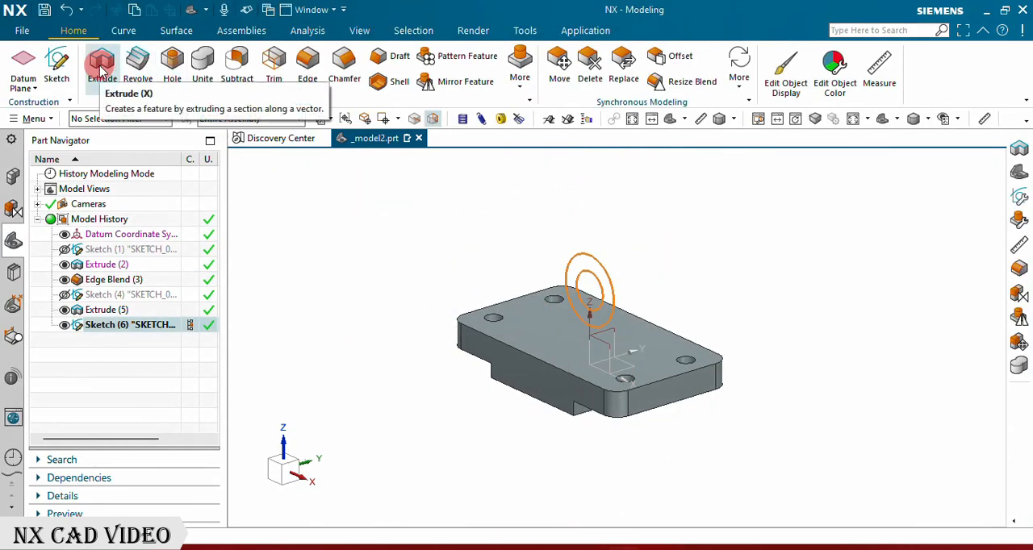
pyautogui.click(59, 60)
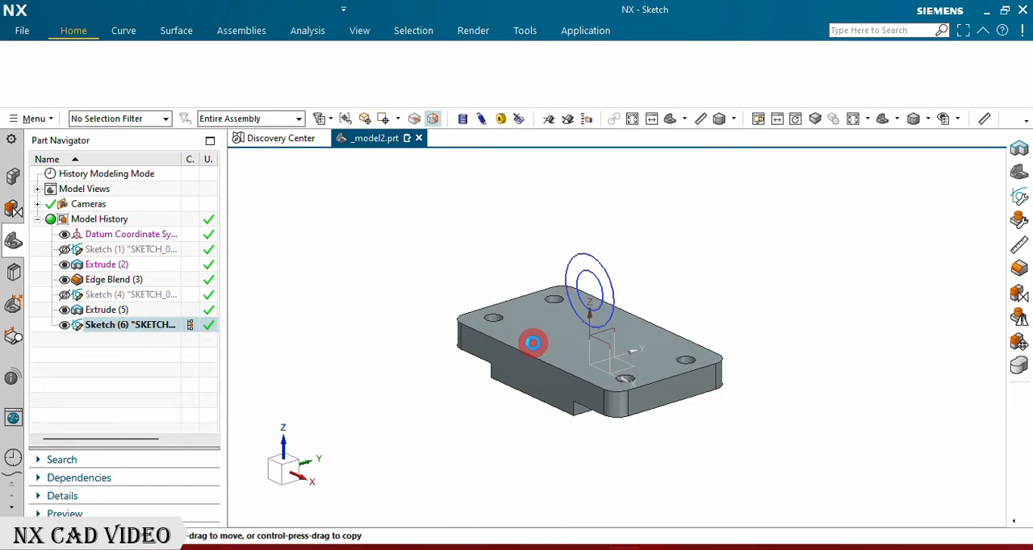
pyautogui.click(533, 344)
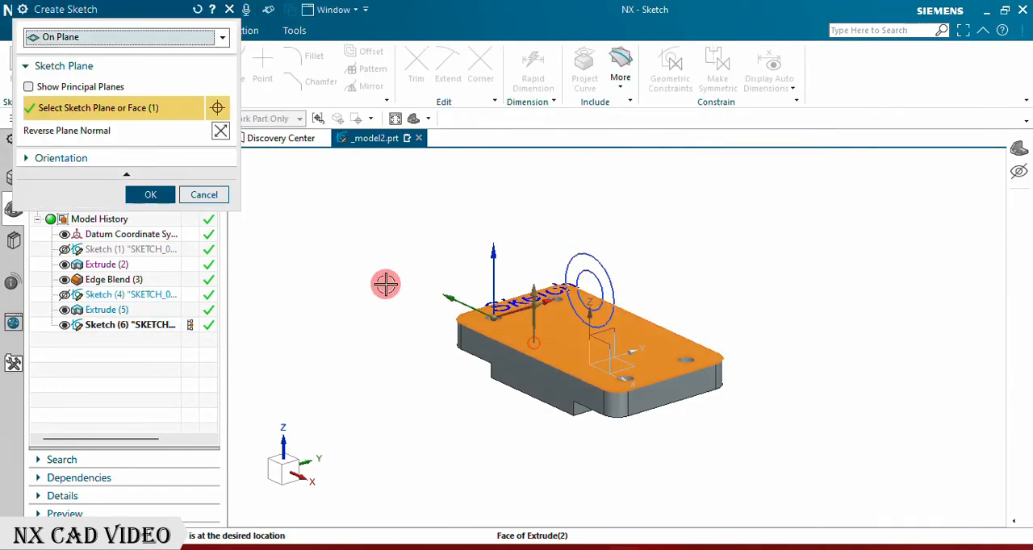
pyautogui.click(150, 196)
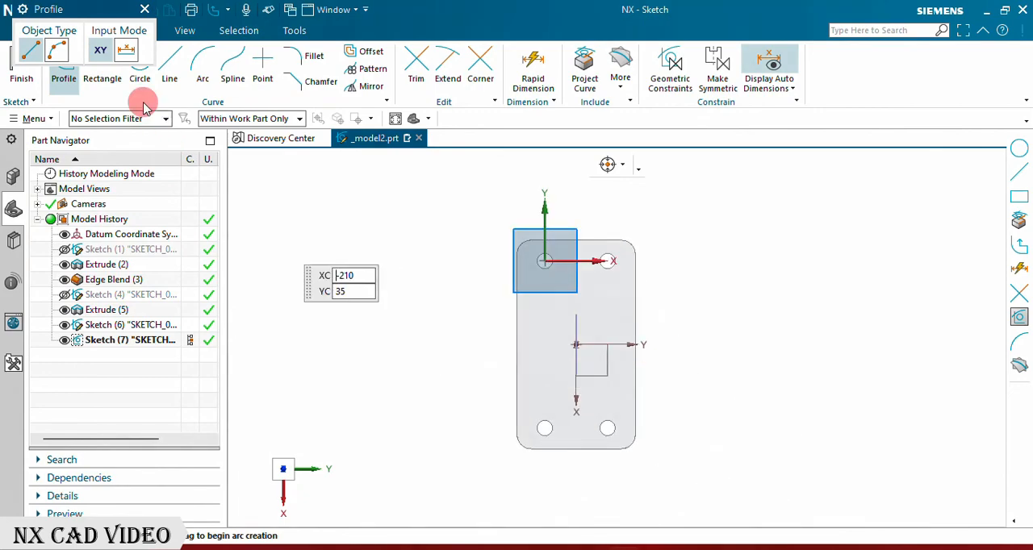
pyautogui.click(145, 11)
# Step: Draw two concentric circles centred on the plate's datum origin, the inner one 35 mm in diameter, and finish the sketch
pyautogui.click(139, 63)
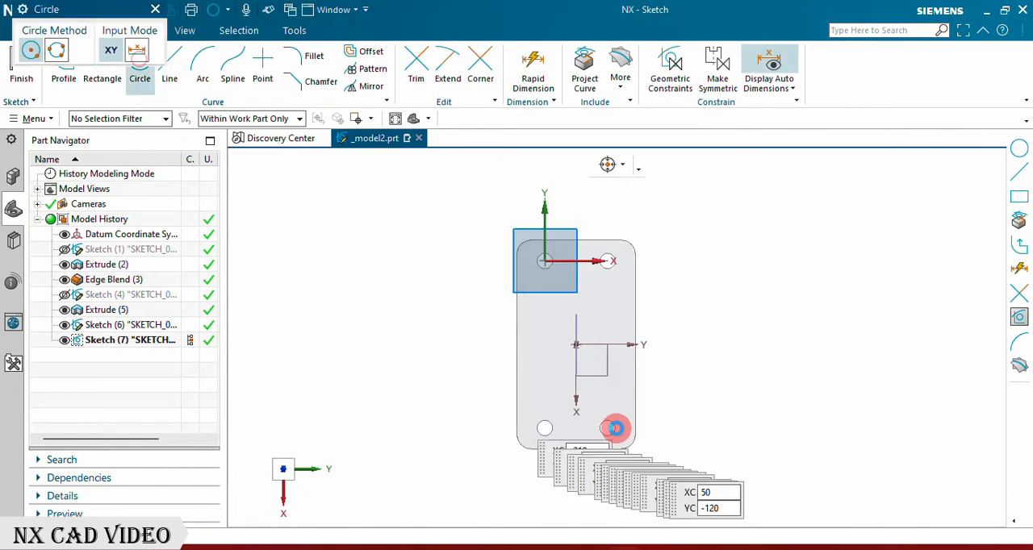
pyautogui.click(578, 345)
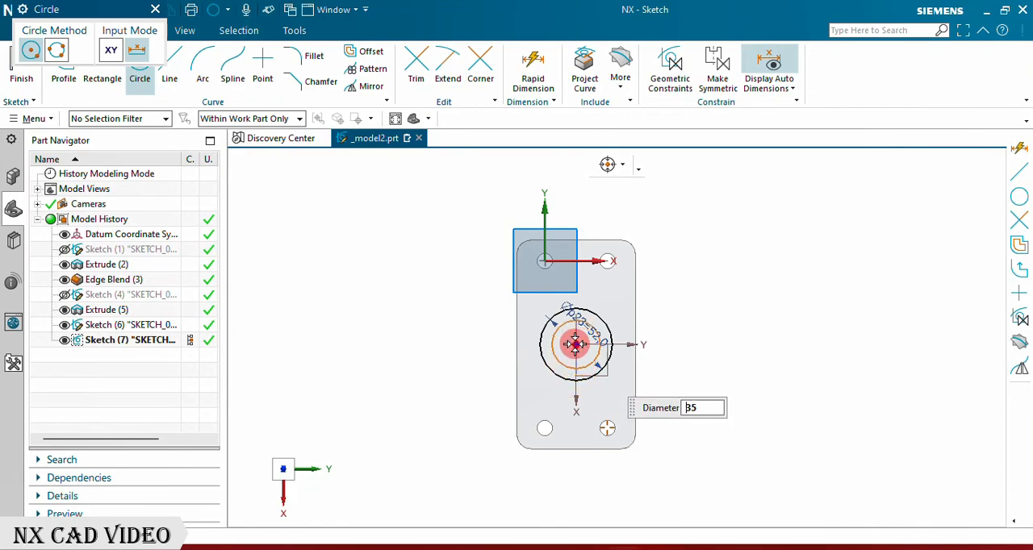
pyautogui.click(576, 344)
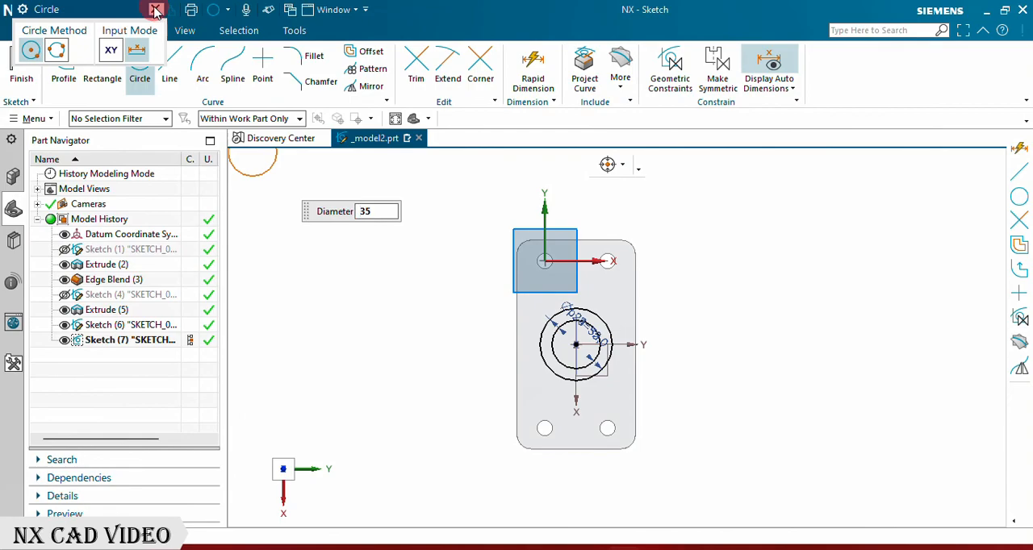
pyautogui.press('Escape')
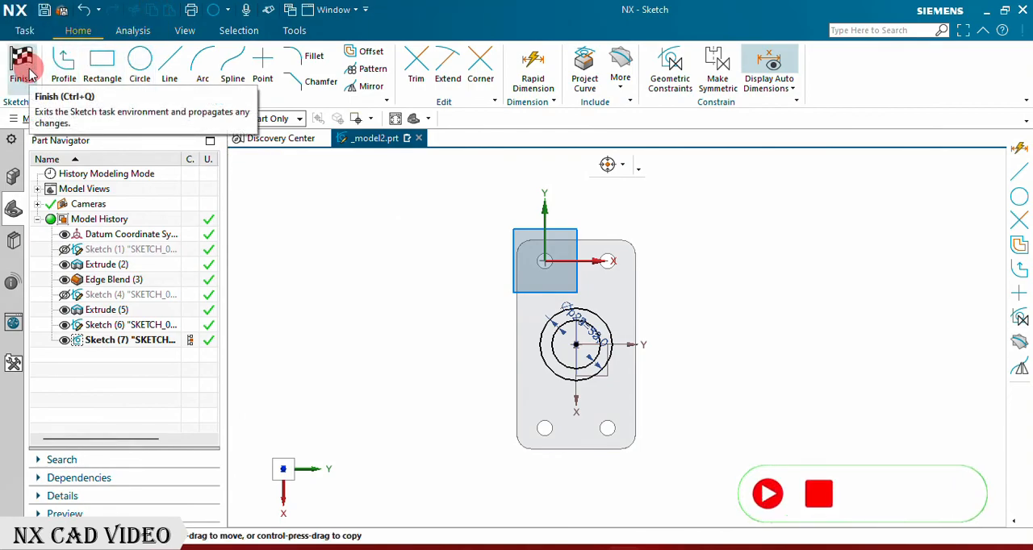
pyautogui.click(28, 71)
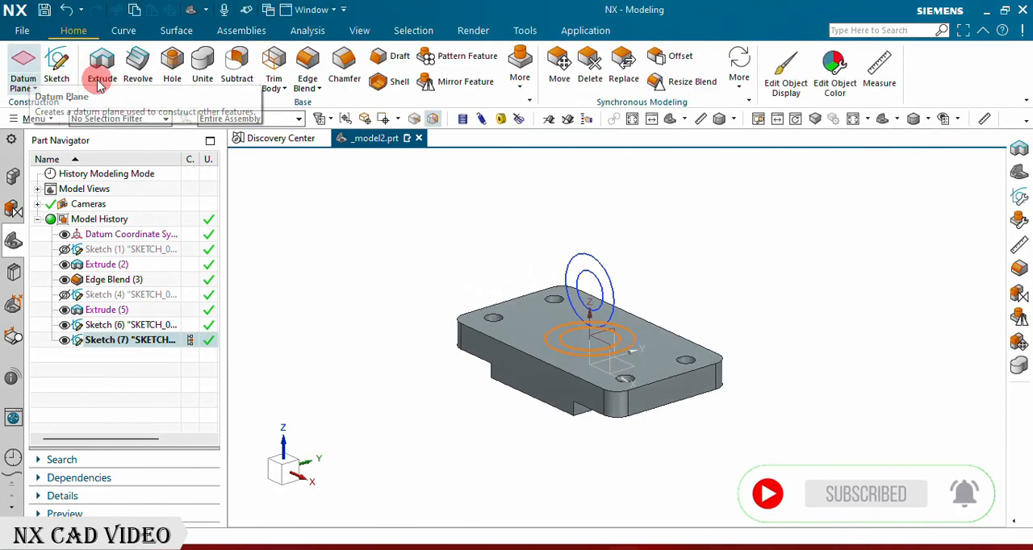
# Step: Extrude only the 35 mm inner circle 85 mm downward through the base plate, with Boolean set to Subtract
pyautogui.click(105, 63)
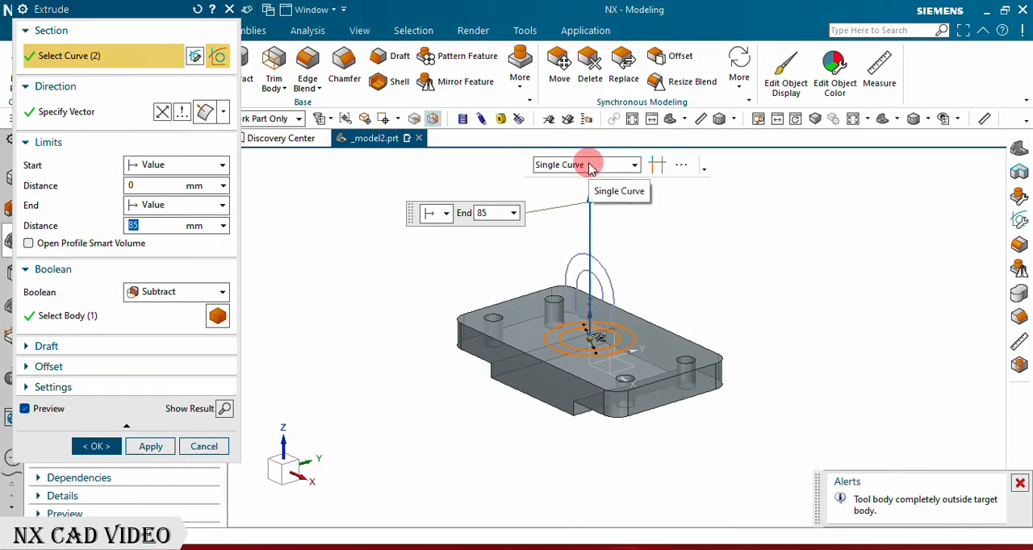
pyautogui.press('Escape')
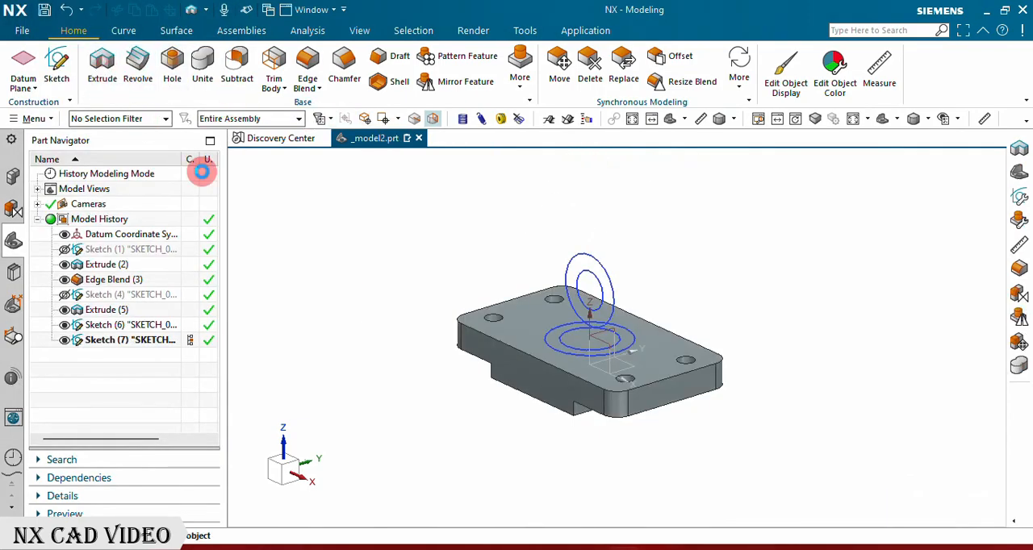
pyautogui.press('x')
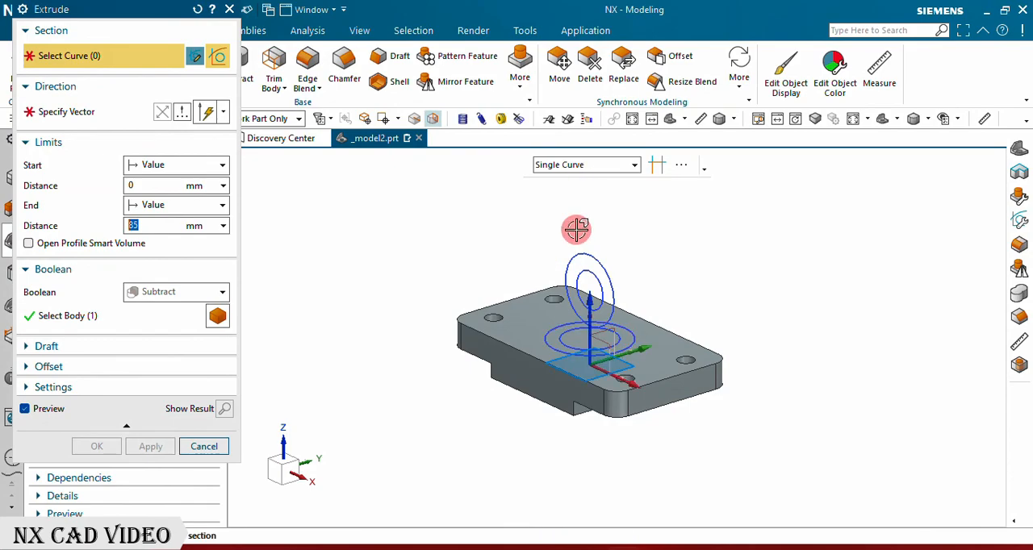
pyautogui.scroll(3, 562, 342)
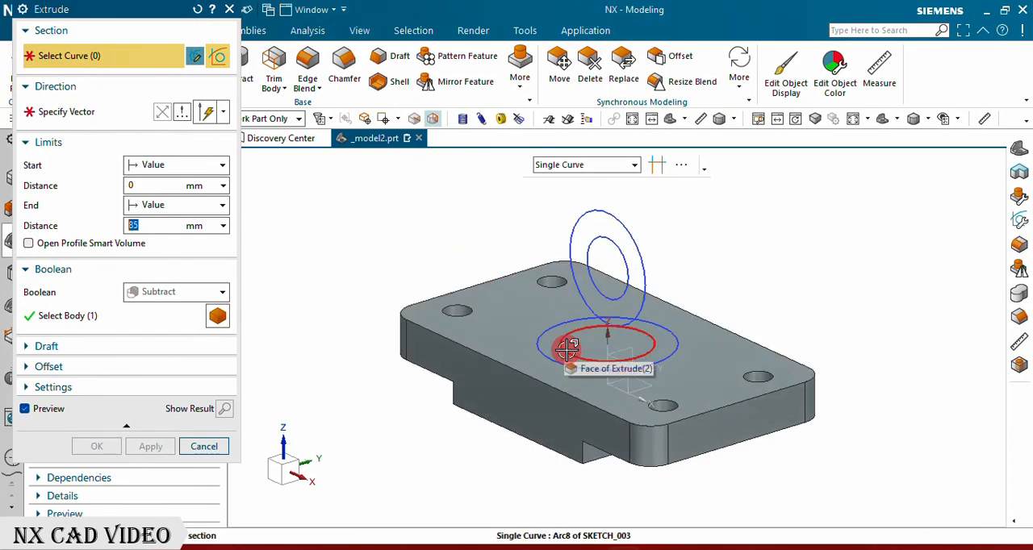
pyautogui.click(567, 347)
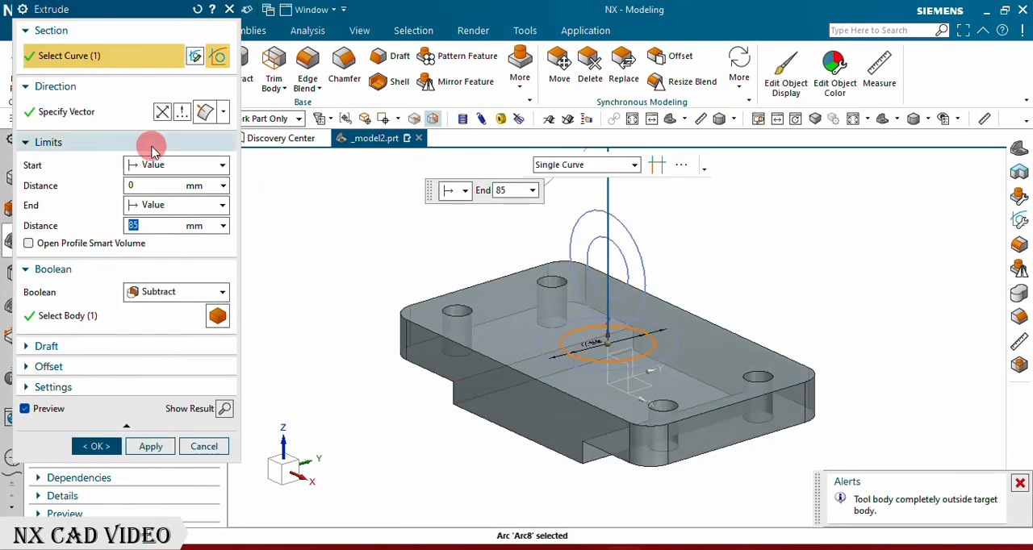
pyautogui.click(161, 113)
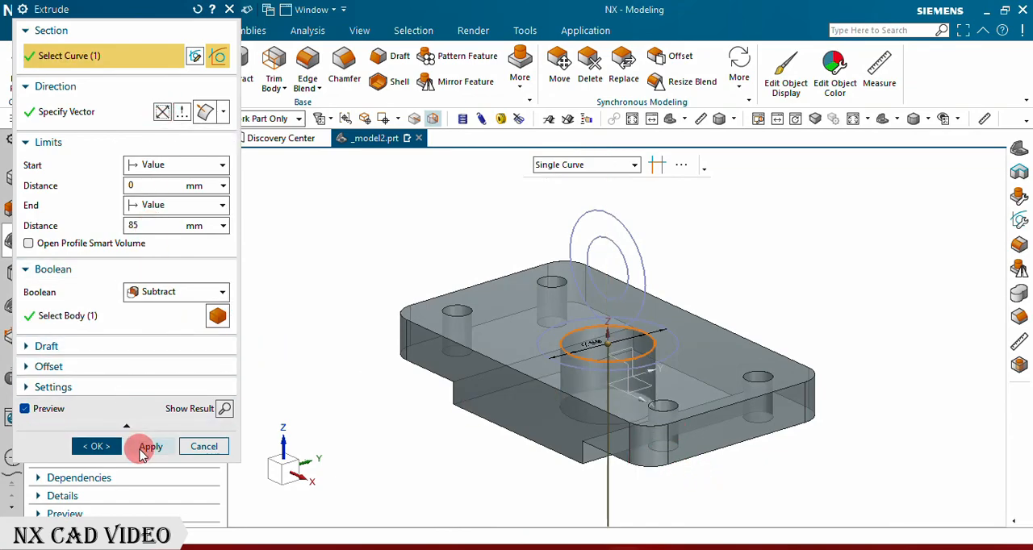
pyautogui.click(143, 454)
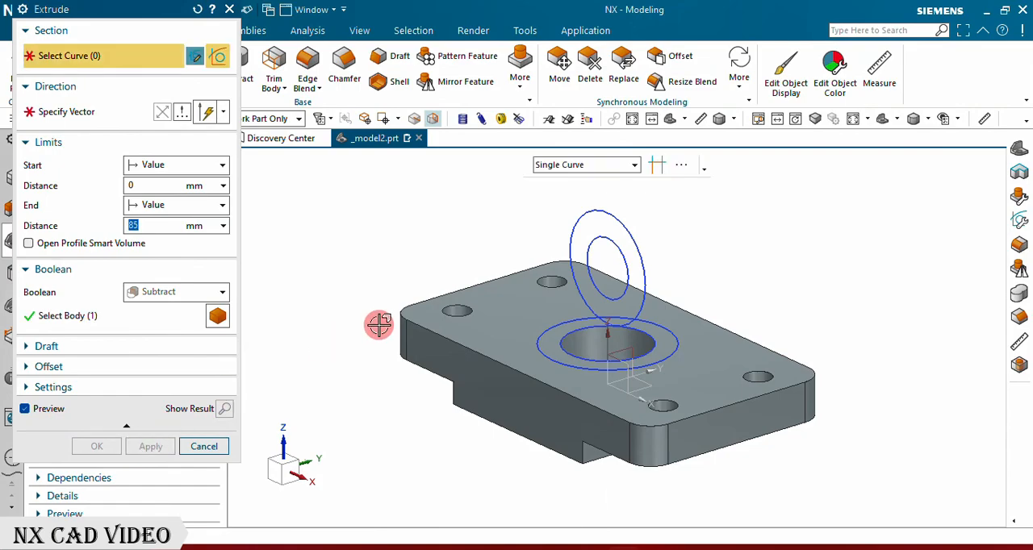
# Step: Extrude the ring region between the plate's two concentric circles 85 mm upward, with Boolean set to Unite
pyautogui.click(616, 166)
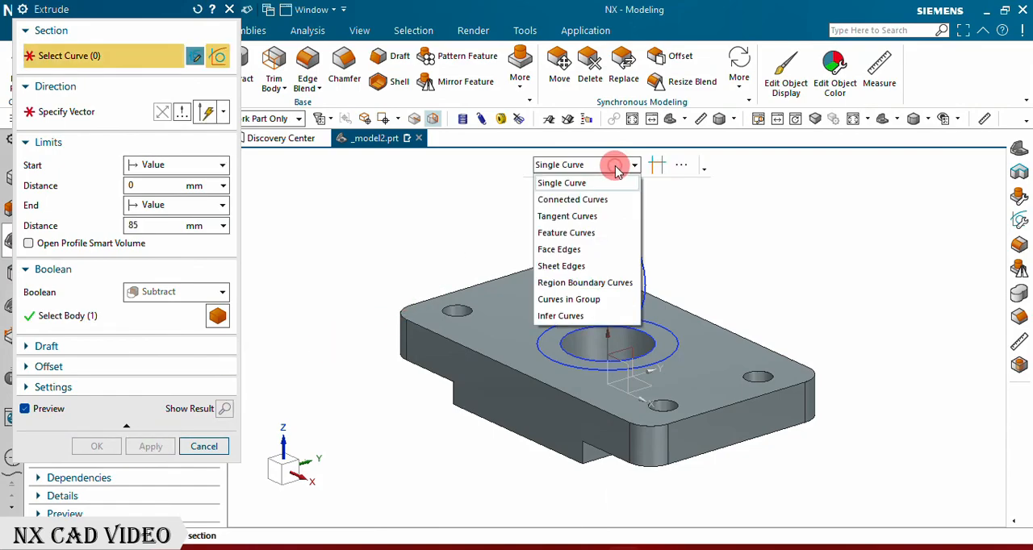
pyautogui.click(583, 279)
pyautogui.click(549, 327)
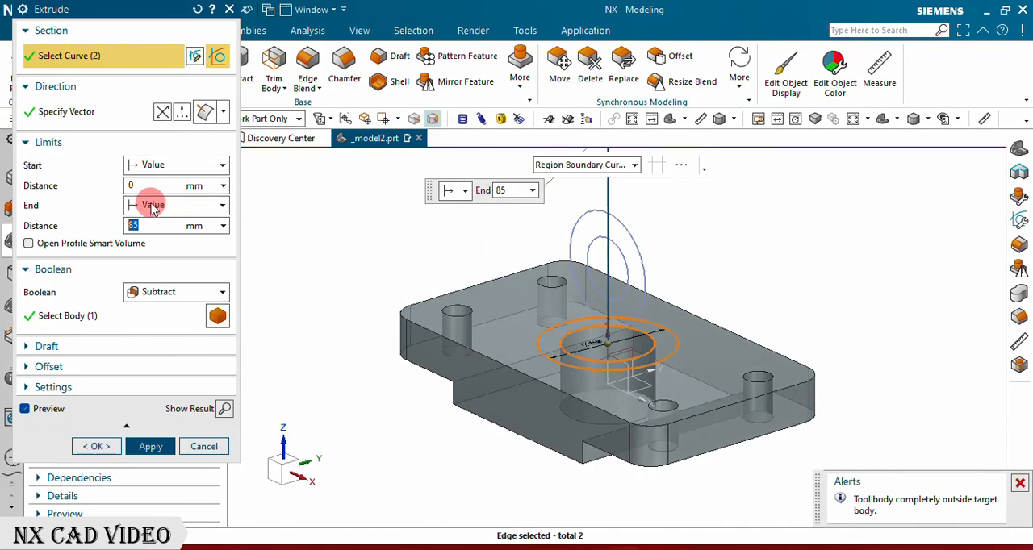
pyautogui.scroll(-3, 706, 368)
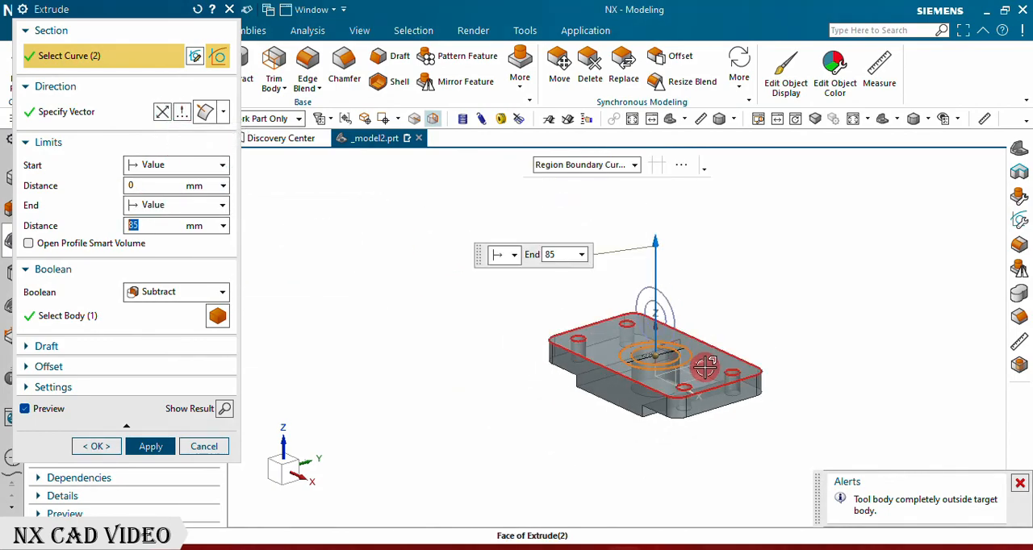
pyautogui.scroll(2, 699, 392)
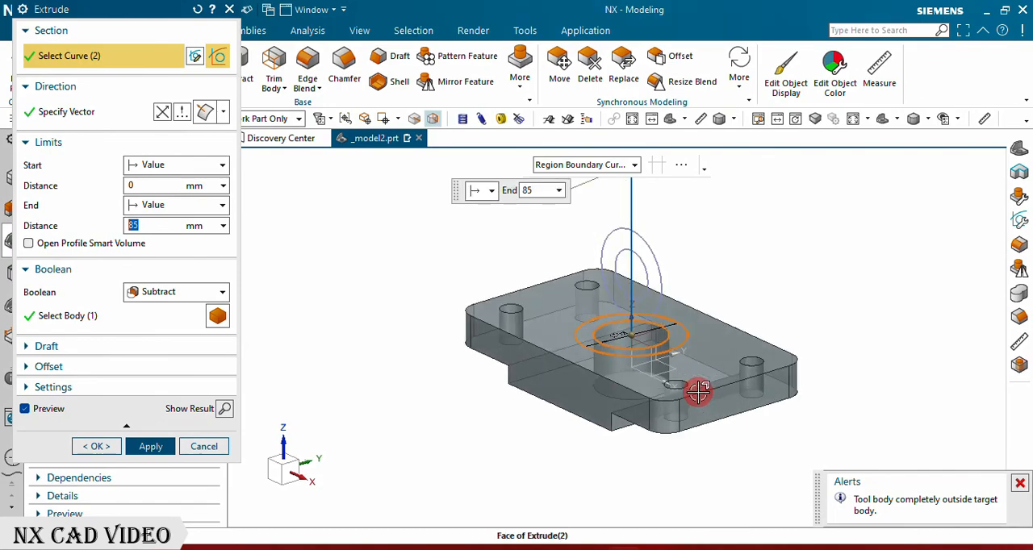
pyautogui.click(186, 297)
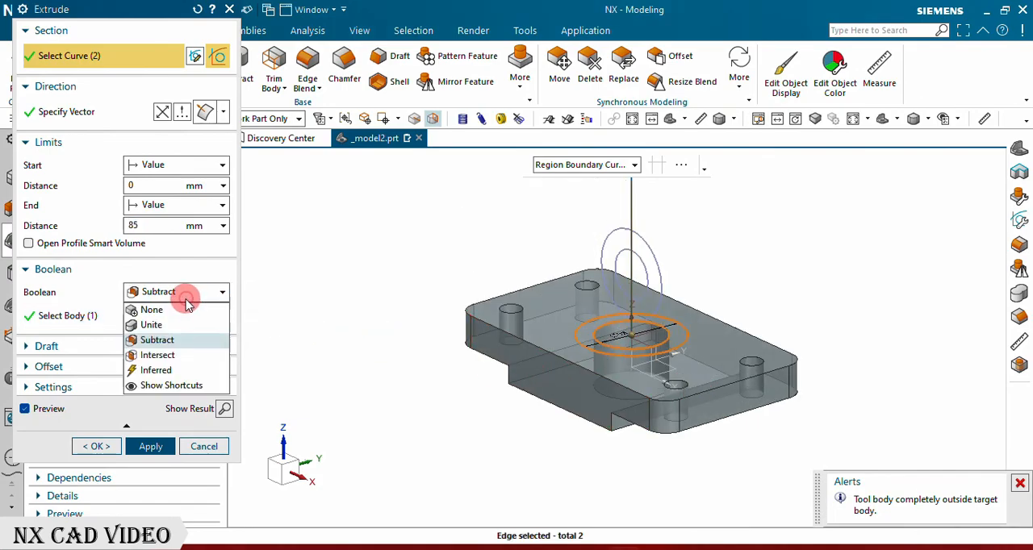
pyautogui.click(159, 323)
pyautogui.scroll(-1, 582, 392)
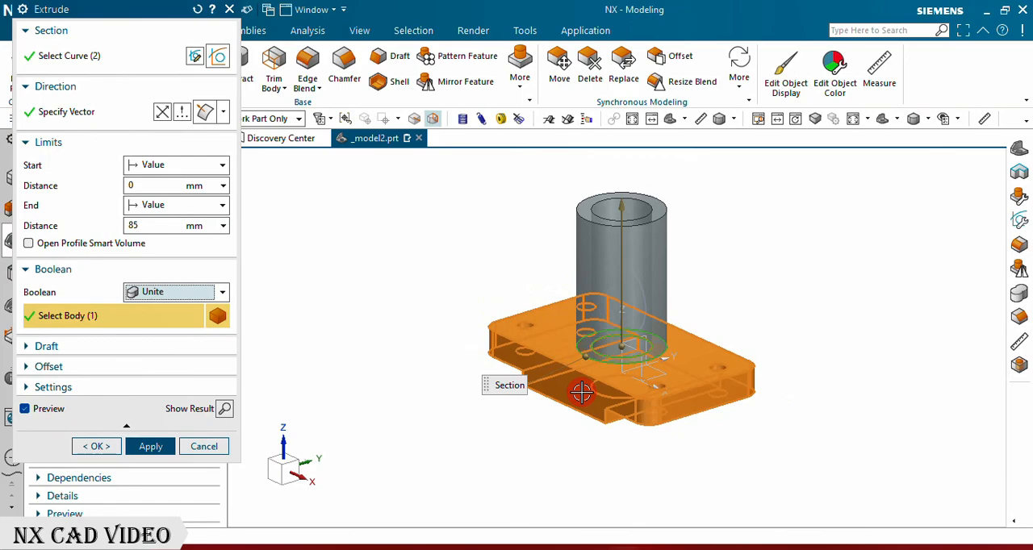
pyautogui.middleClick(581, 392)
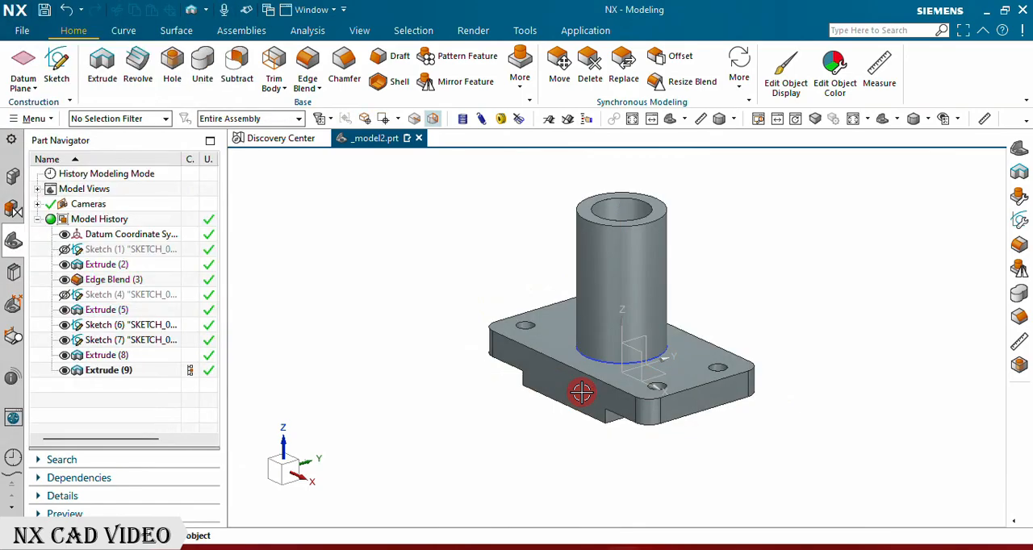
# Step: Edit the vertical tube's extrusion and set its end distance to 60 mm
pyautogui.doubleClick(105, 370)
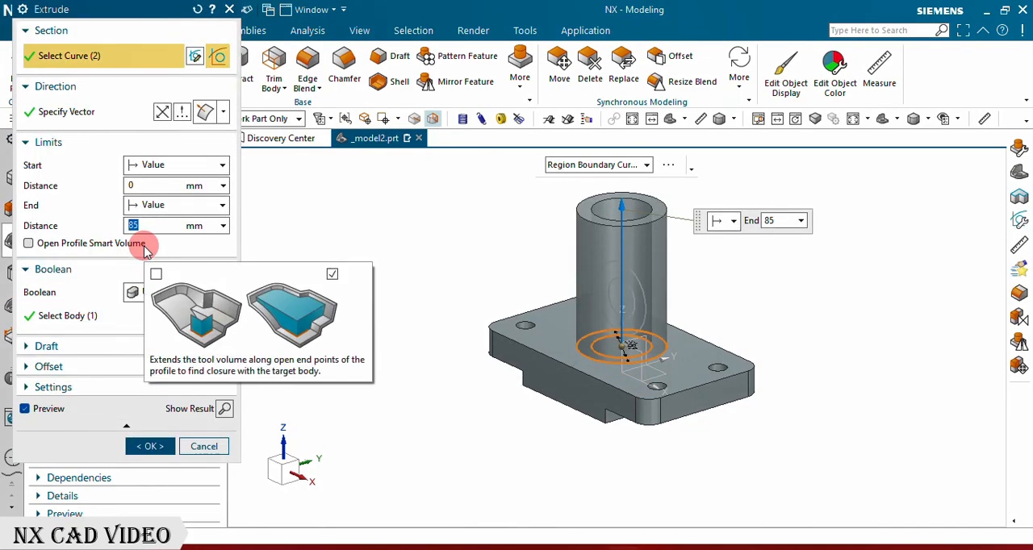
pyautogui.write('60')
pyautogui.press('Return')
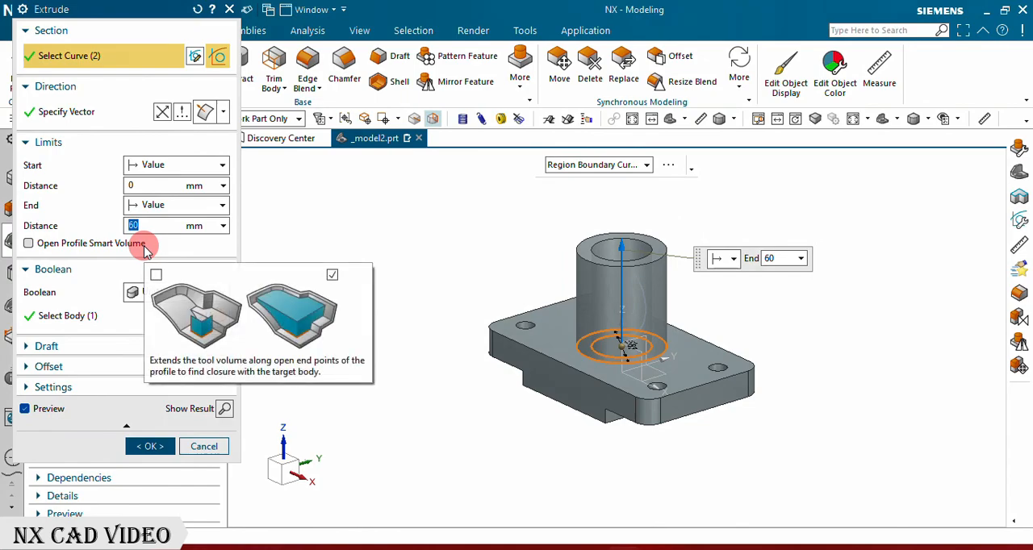
pyautogui.click(153, 446)
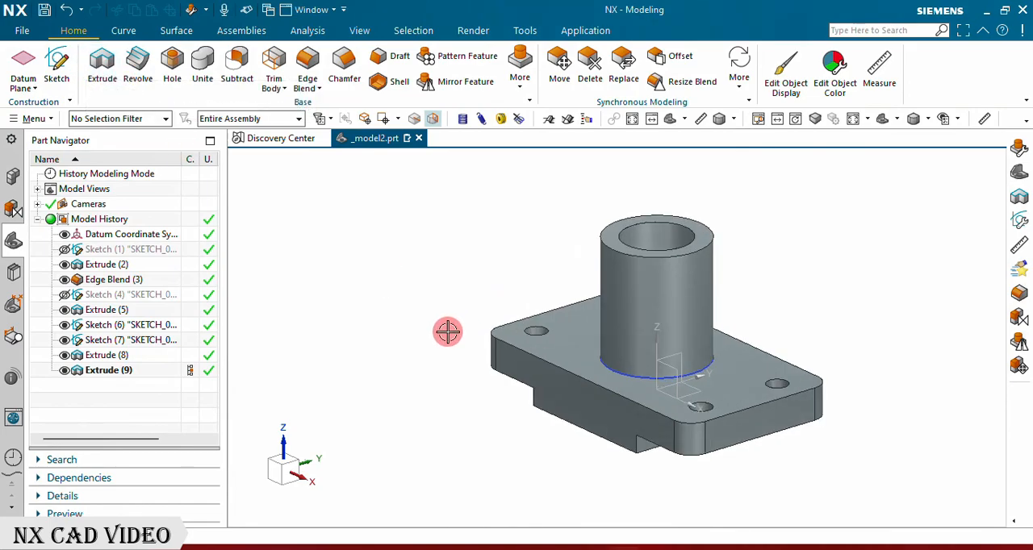
# Step: Start a united extrusion of the ring region between the two upright concentric circles inside the vertical tube
pyautogui.moveTo(555, 299); pyautogui.dragTo(578, 344, button='middle')
pyautogui.scroll(3, 713, 305)
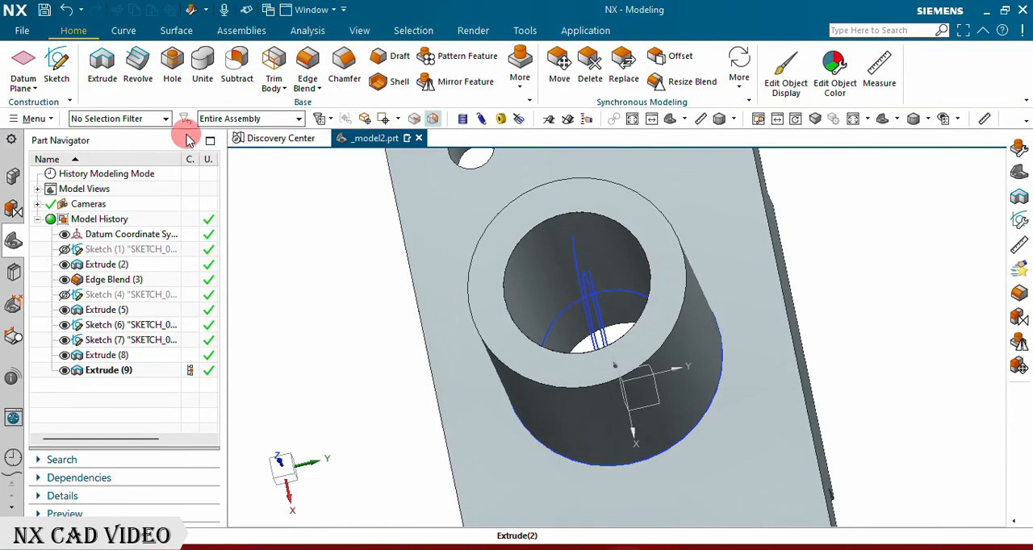
pyautogui.click(106, 64)
pyautogui.moveTo(360, 241); pyautogui.dragTo(383, 247, button='middle')
pyautogui.scroll(2, 657, 302)
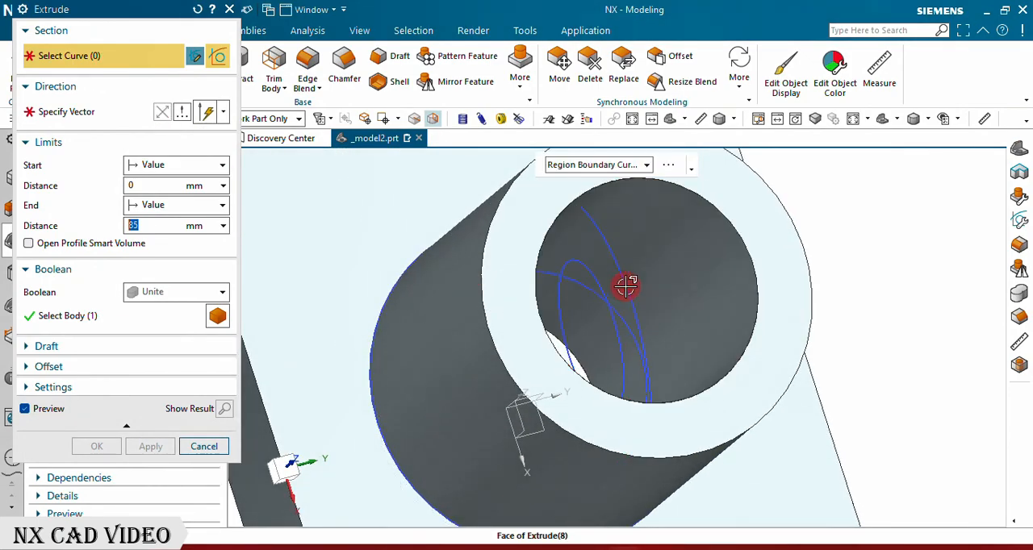
pyautogui.click(617, 288)
pyautogui.scroll(-3, 466, 297)
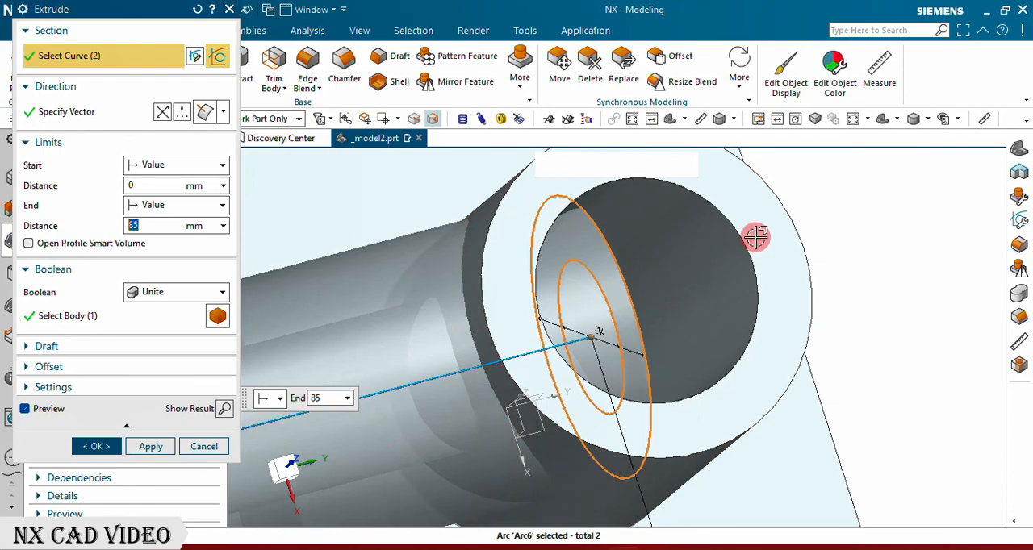
# Step: Offset the start of the horizontal tube's extrusion from its sketch plane by 45 mm
pyautogui.moveTo(754, 233); pyautogui.dragTo(698, 280, button='middle')
pyautogui.moveTo(697, 280); pyautogui.dragTo(570, 302)
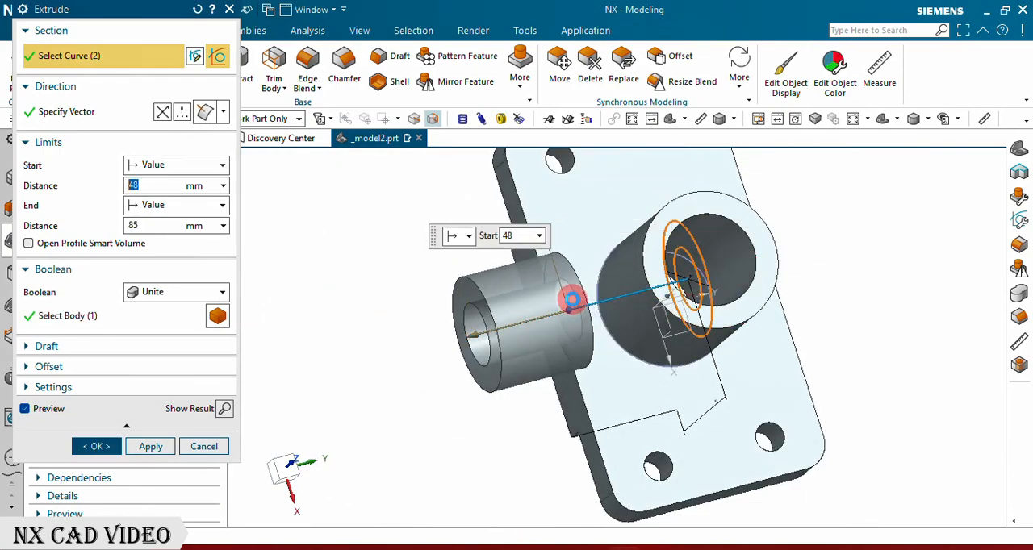
pyautogui.moveTo(576, 301); pyautogui.dragTo(610, 303)
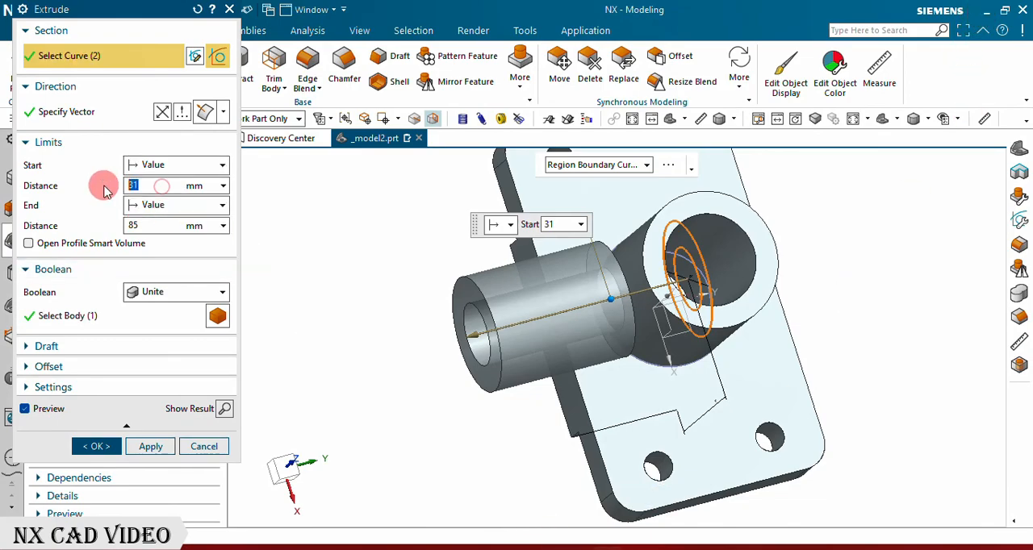
pyautogui.press('Return')
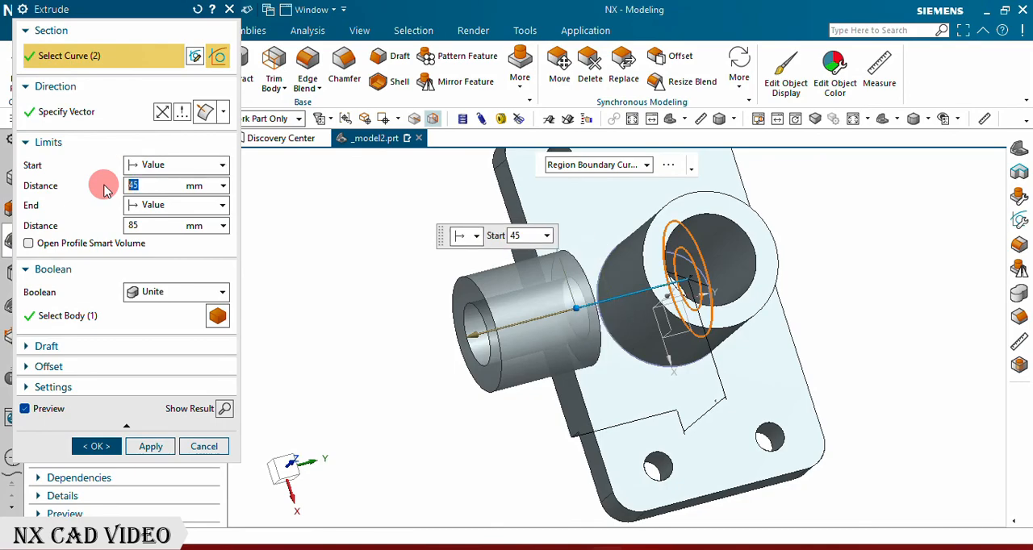
# Step: Set the horizontal tube's extrusion end to 45 mm, and pull it back toward the vertical tube to 26 mm
pyautogui.moveTo(161, 228); pyautogui.dragTo(115, 229)
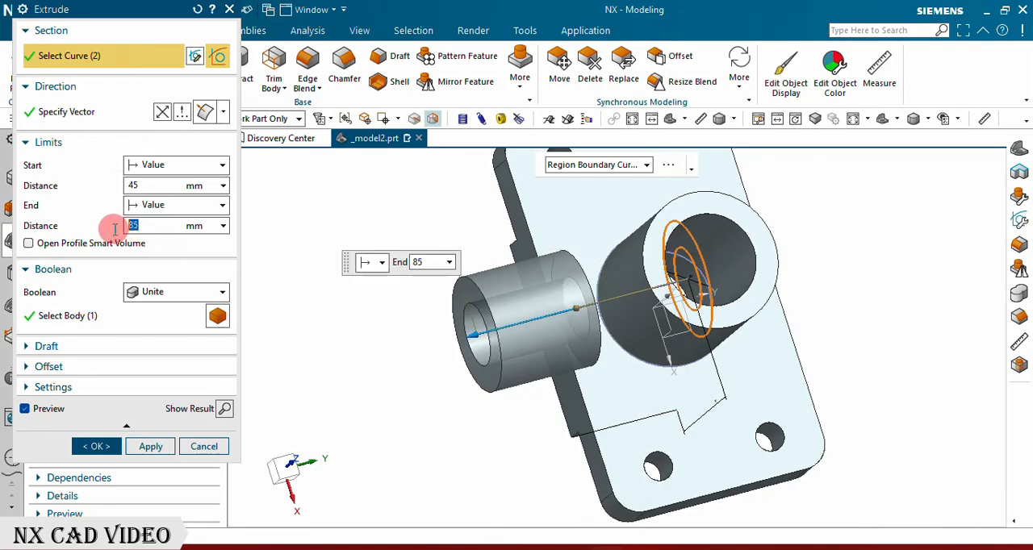
pyautogui.press('Return')
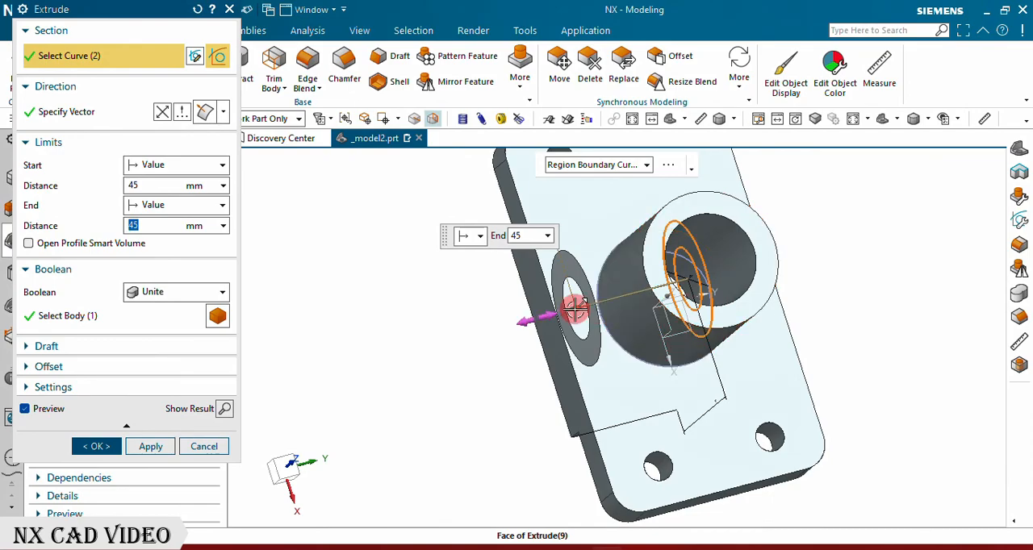
pyautogui.moveTo(575, 310); pyautogui.dragTo(593, 308)
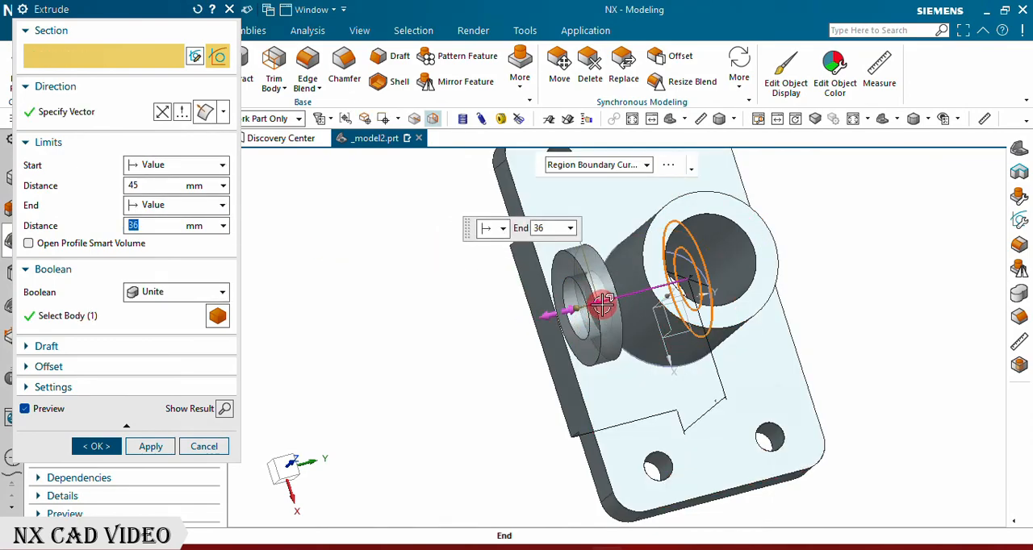
pyautogui.moveTo(615, 300)
pyautogui.mouseDown()
pyautogui.moveTo(606, 302)
pyautogui.moveTo(625, 298)
pyautogui.mouseUp()
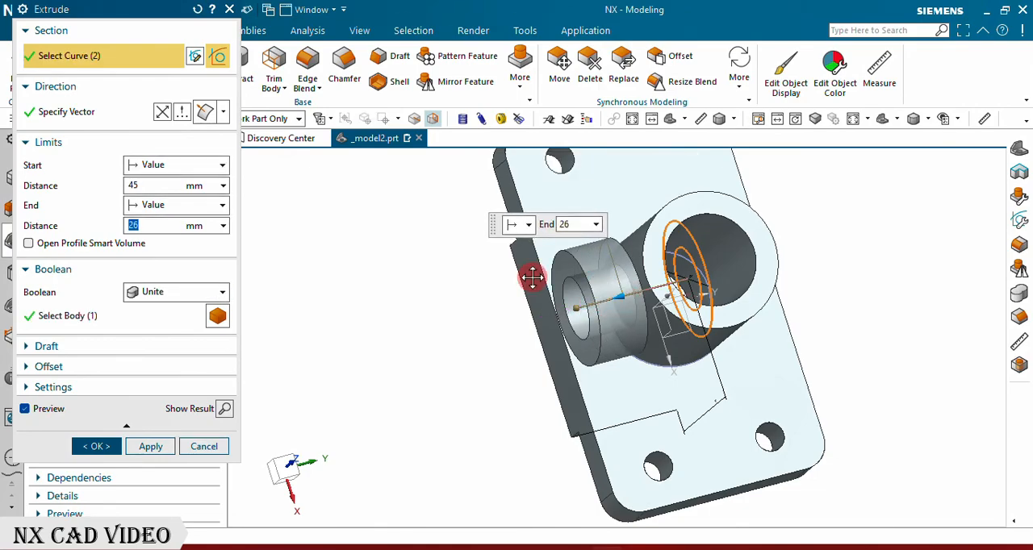
# Step: End the horizontal tube's extrusion at the vertical tube's outer cylindrical face with Until Selected, and complete the feature
pyautogui.click(174, 205)
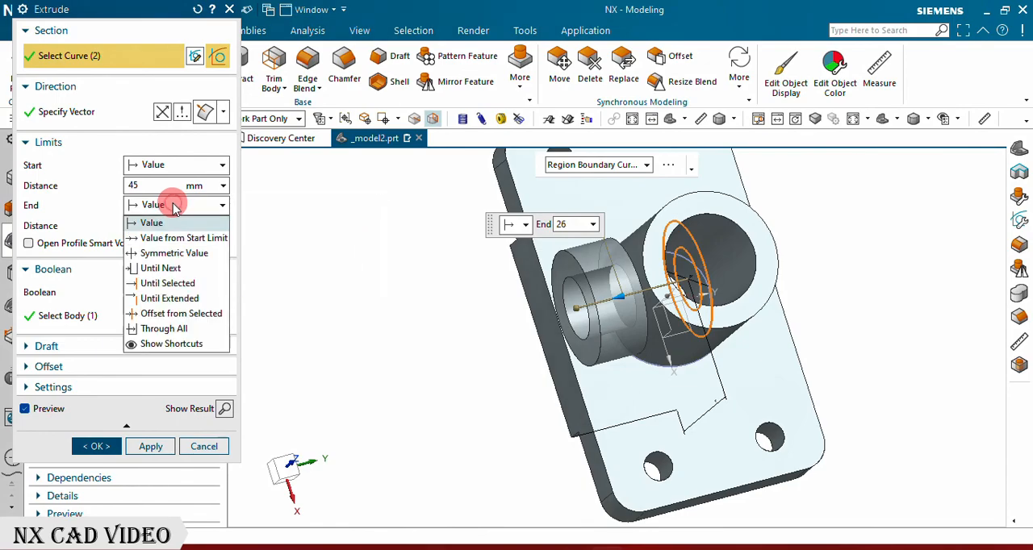
pyautogui.click(170, 284)
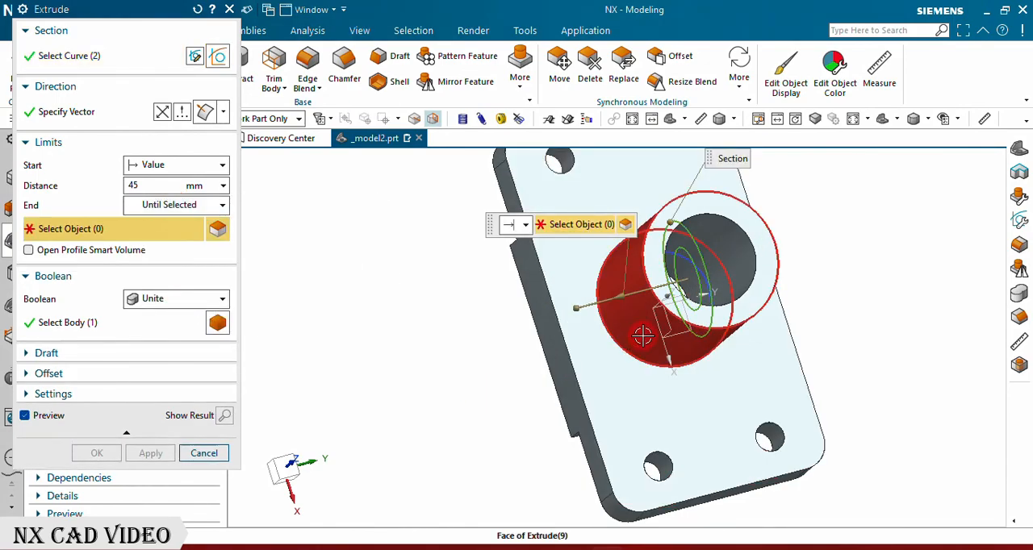
pyautogui.click(643, 335)
pyautogui.click(95, 453)
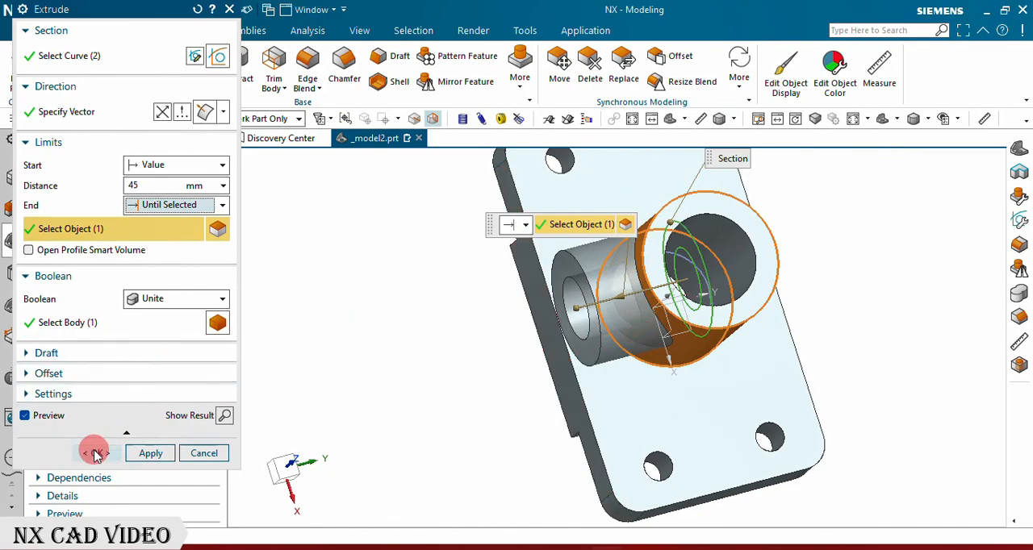
# Step: Start an extrusion of only the inner circle of the horizontal tube's sketch, using Single Curve selection and Boolean Subtract
pyautogui.moveTo(397, 350)
pyautogui.mouseDown(button='middle')
pyautogui.moveTo(360, 374)
pyautogui.moveTo(438, 316)
pyautogui.moveTo(449, 320)
pyautogui.moveTo(401, 355)
pyautogui.mouseUp(button='middle')
pyautogui.moveTo(682, 277)
pyautogui.mouseDown(button='middle')
pyautogui.moveTo(742, 254)
pyautogui.moveTo(682, 282)
pyautogui.mouseUp(button='middle')
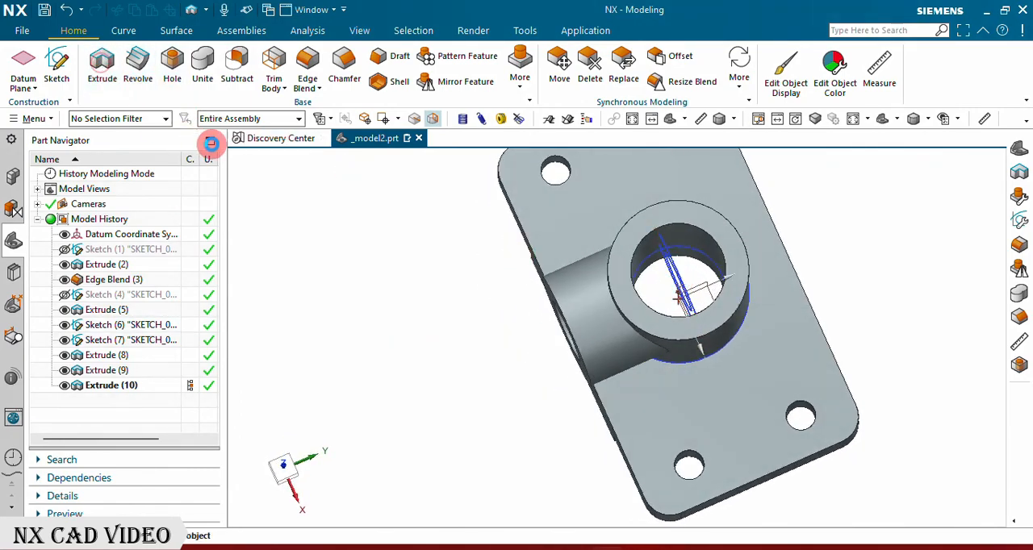
pyautogui.press('x')
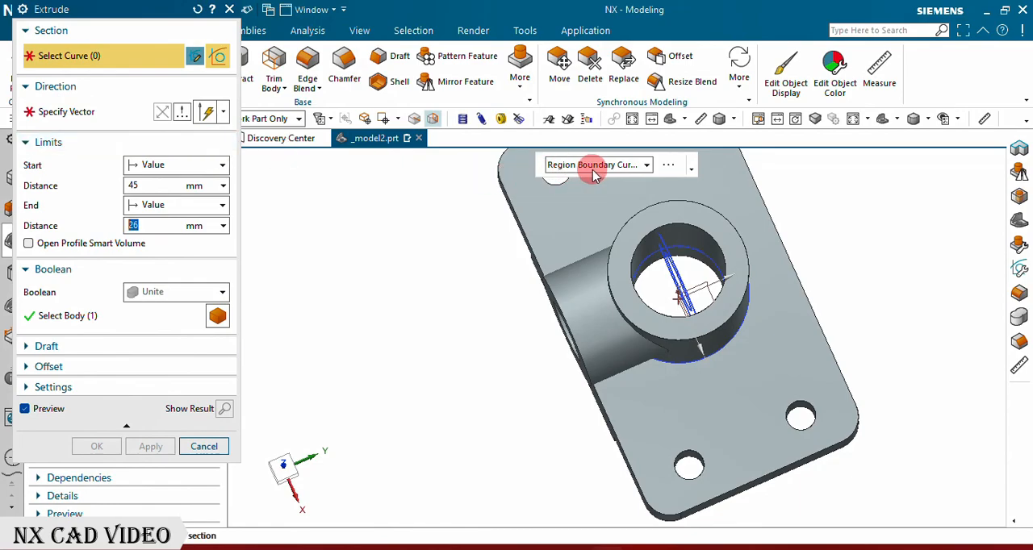
pyautogui.click(592, 171)
pyautogui.click(563, 187)
pyautogui.moveTo(580, 283); pyautogui.dragTo(602, 293, button='middle')
pyautogui.scroll(5, 727, 331)
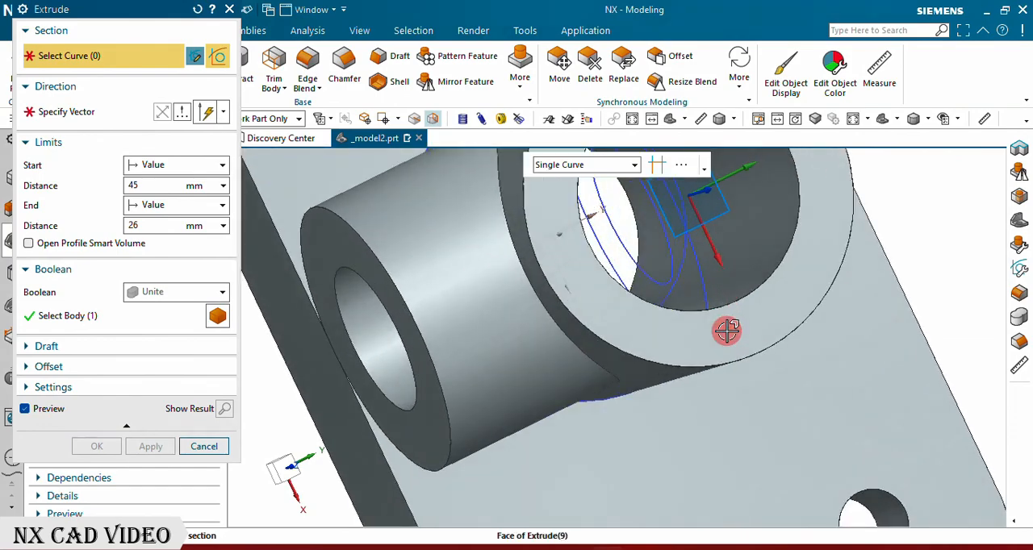
pyautogui.click(673, 269)
pyautogui.scroll(-3, 599, 261)
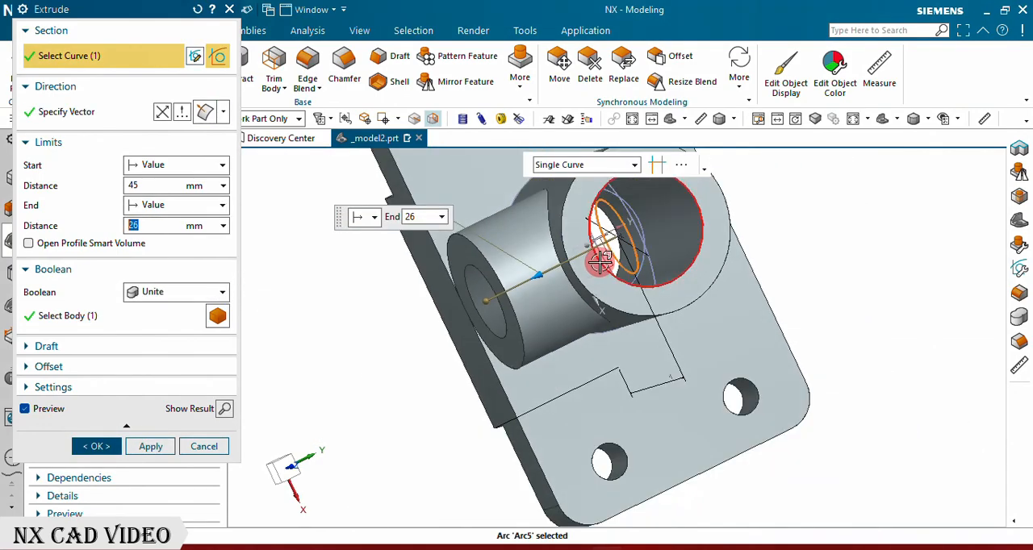
pyautogui.click(184, 295)
pyautogui.click(155, 339)
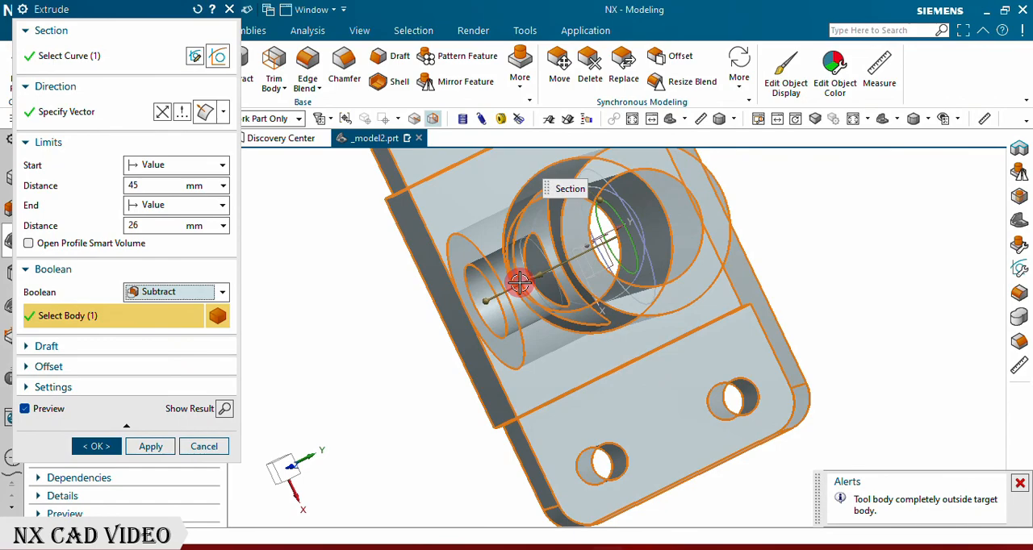
# Step: Cut the horizontal bore from a start of 0 to an end of 63 mm, and hide the two circle sketches
pyautogui.click(112, 186)
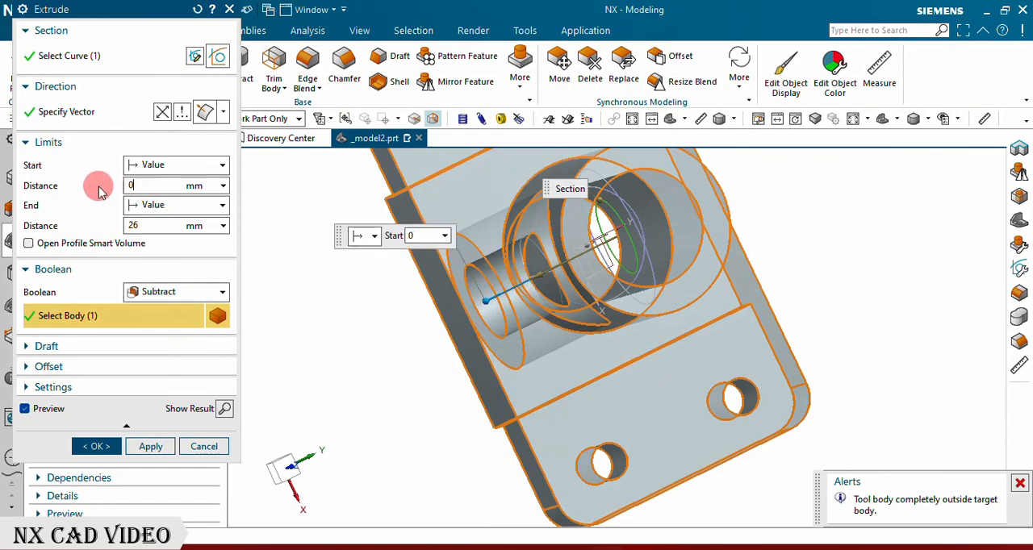
pyautogui.write('0')
pyautogui.press('Return')
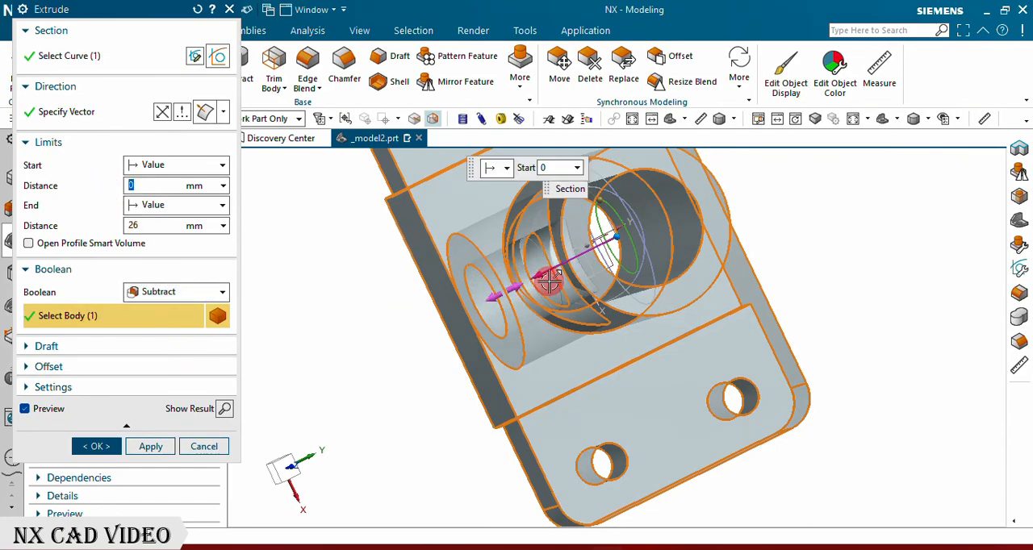
pyautogui.moveTo(545, 274); pyautogui.dragTo(202, 380)
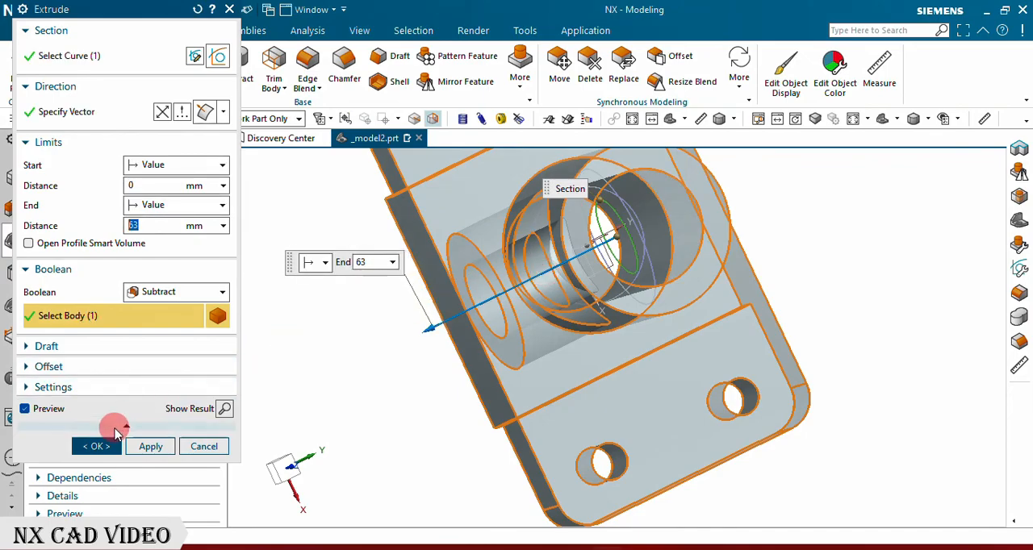
pyautogui.click(99, 446)
pyautogui.moveTo(373, 292)
pyautogui.mouseDown(button='middle')
pyautogui.moveTo(337, 316)
pyautogui.moveTo(396, 263)
pyautogui.moveTo(363, 279)
pyautogui.mouseUp(button='middle')
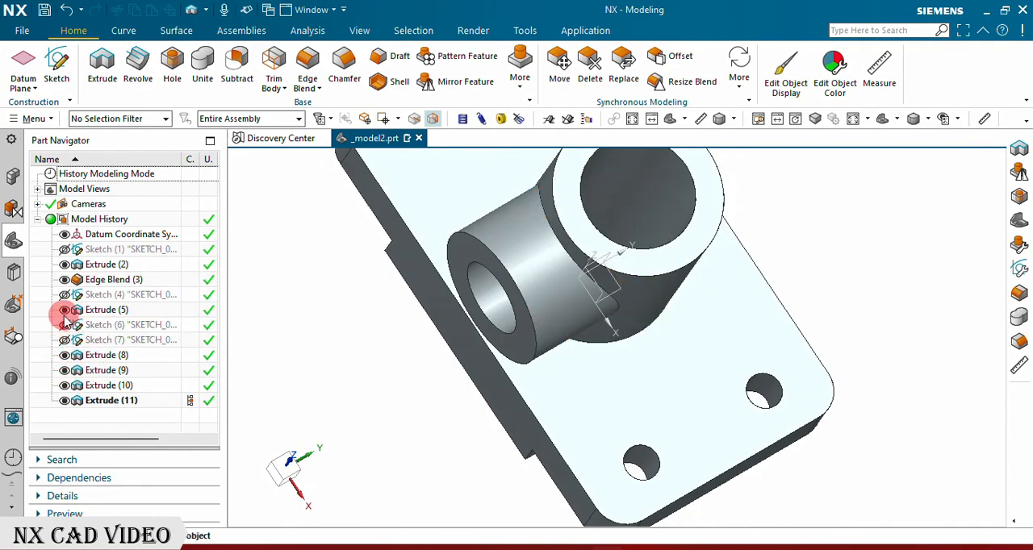
# Step: Create a sketch on the raised central face of the plate's underside, leaving the Profile tool
pyautogui.moveTo(480, 272)
pyautogui.mouseDown(button='middle')
pyautogui.moveTo(452, 299)
pyautogui.moveTo(466, 266)
pyautogui.moveTo(516, 270)
pyautogui.moveTo(528, 311)
pyautogui.moveTo(473, 274)
pyautogui.moveTo(449, 202)
pyautogui.moveTo(484, 266)
pyautogui.mouseUp(button='middle')
pyautogui.click(60, 65)
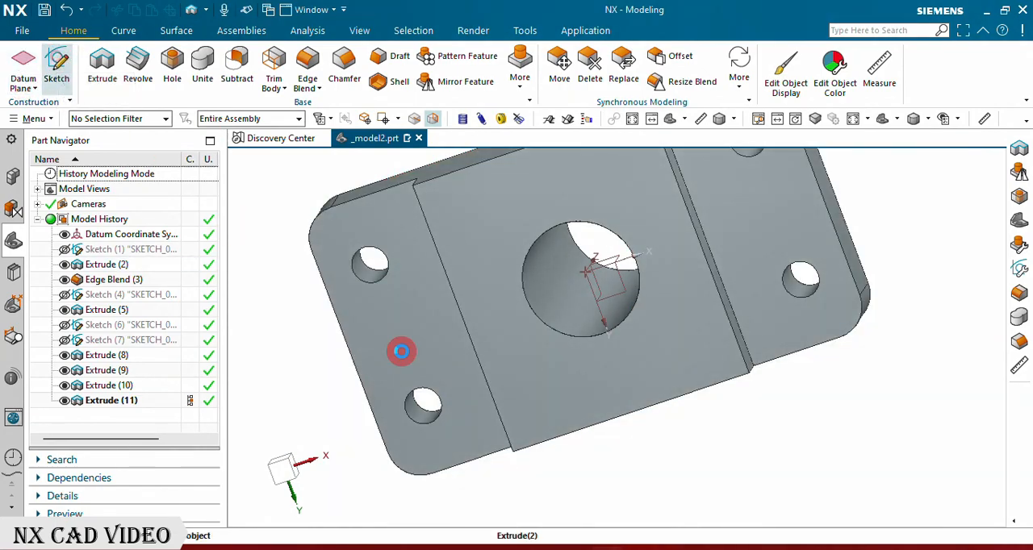
pyautogui.click(552, 377)
pyautogui.click(166, 194)
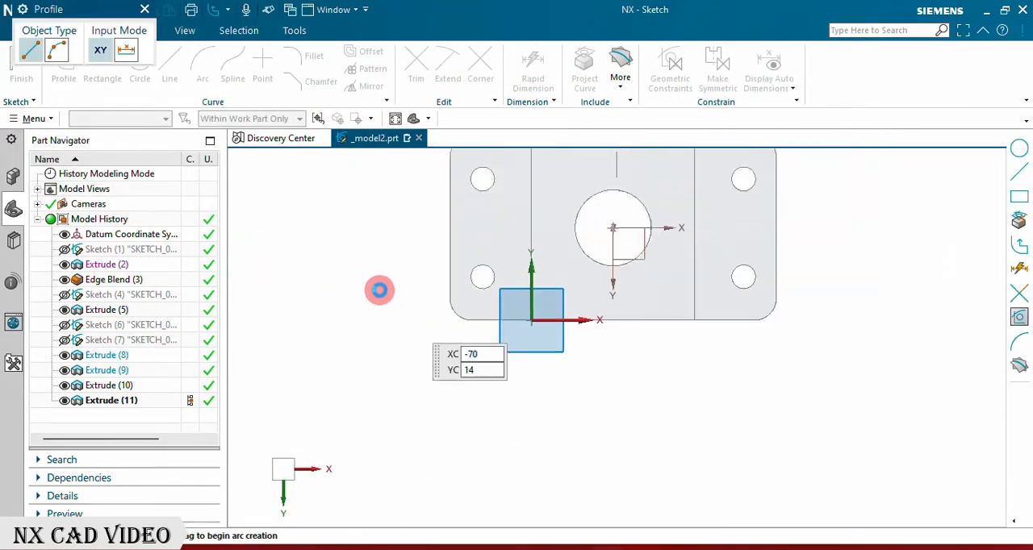
pyautogui.click(145, 9)
# Step: Draw a 46 mm diameter circle concentric with the vertical bore, and finish the sketch
pyautogui.click(139, 65)
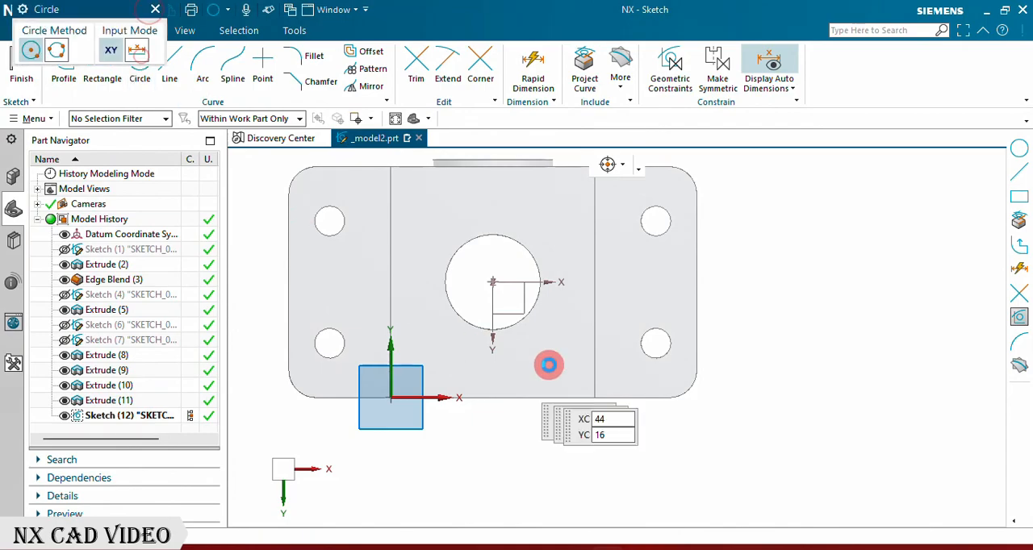
pyautogui.click(491, 281)
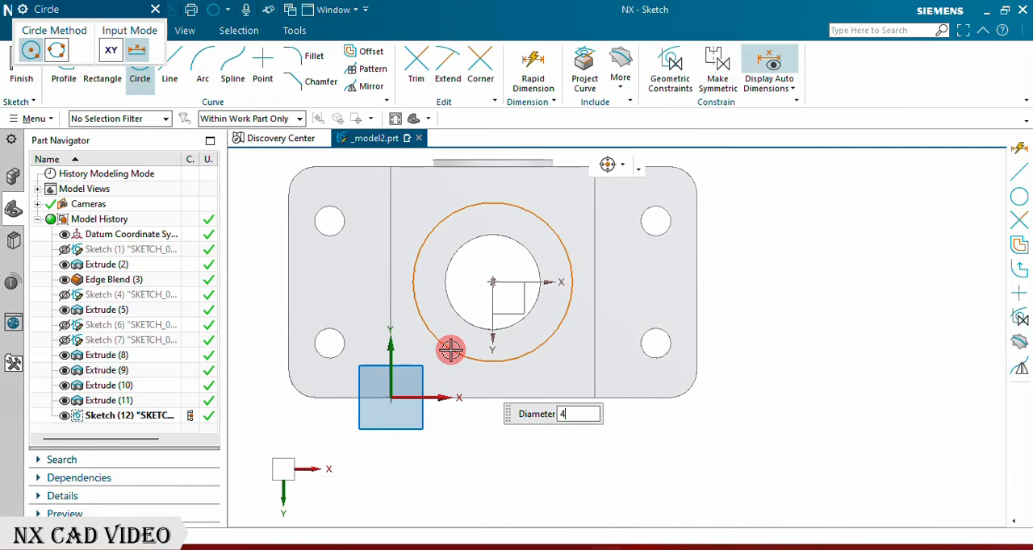
pyautogui.write('46')
pyautogui.press('Return')
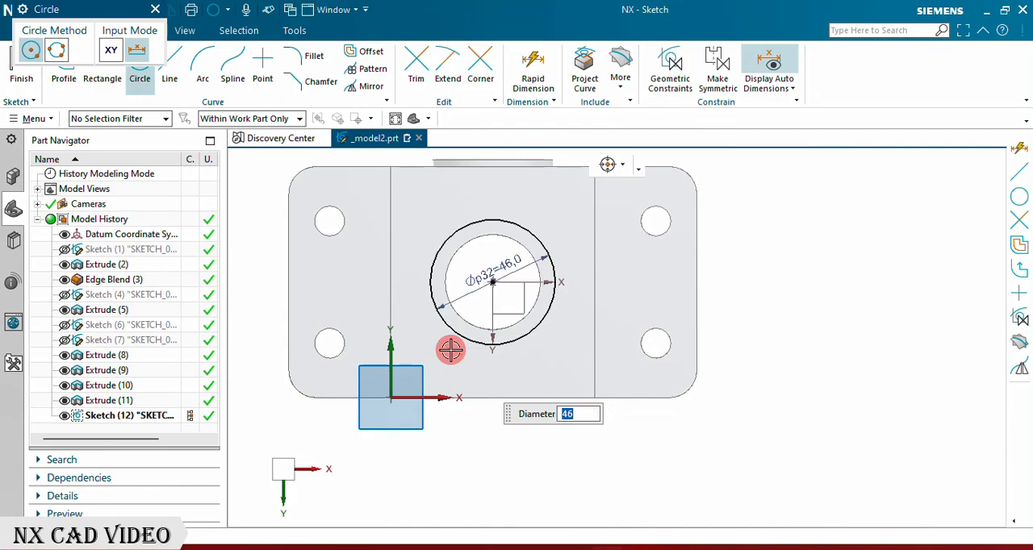
pyautogui.click(156, 11)
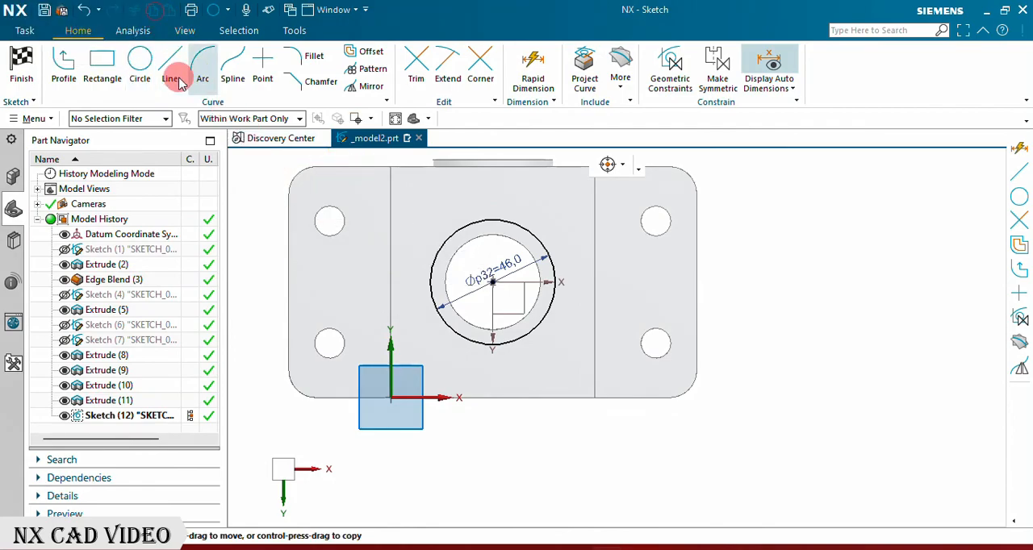
pyautogui.click(27, 64)
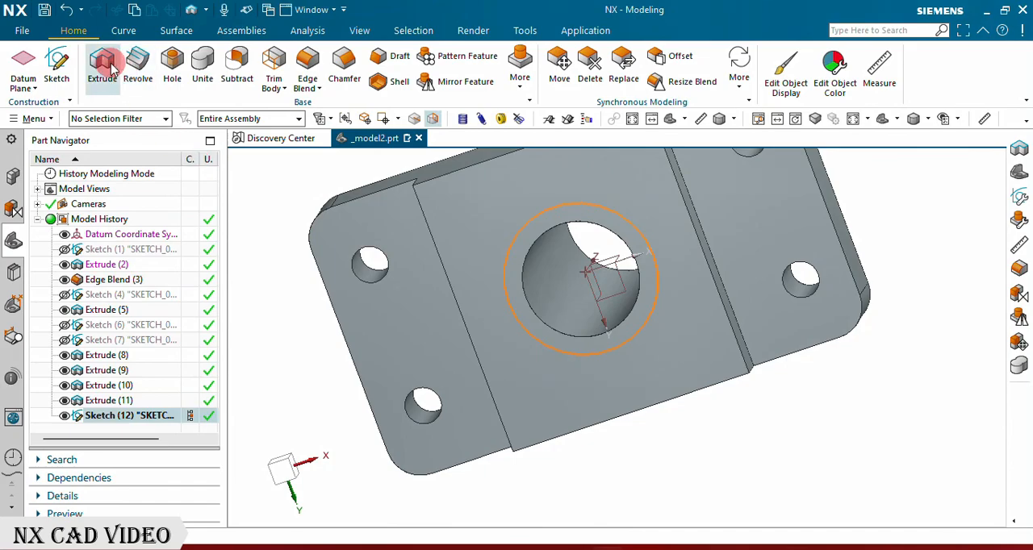
# Step: Subtract the 46 mm circle 15 mm deep into the plate's underside with the direction reversed, and hide its sketch
pyautogui.press('x')
pyautogui.moveTo(541, 364); pyautogui.dragTo(496, 404, button='middle')
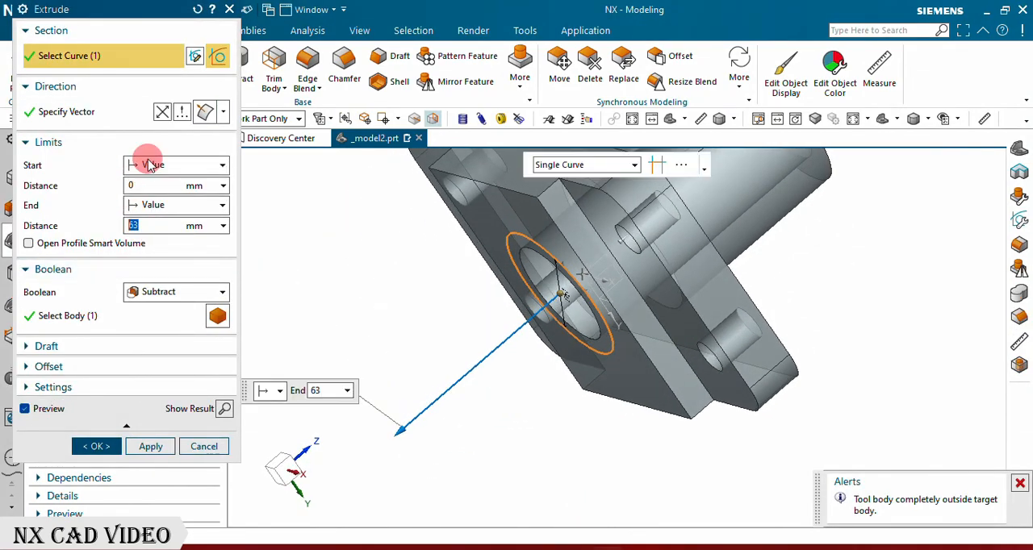
pyautogui.click(162, 113)
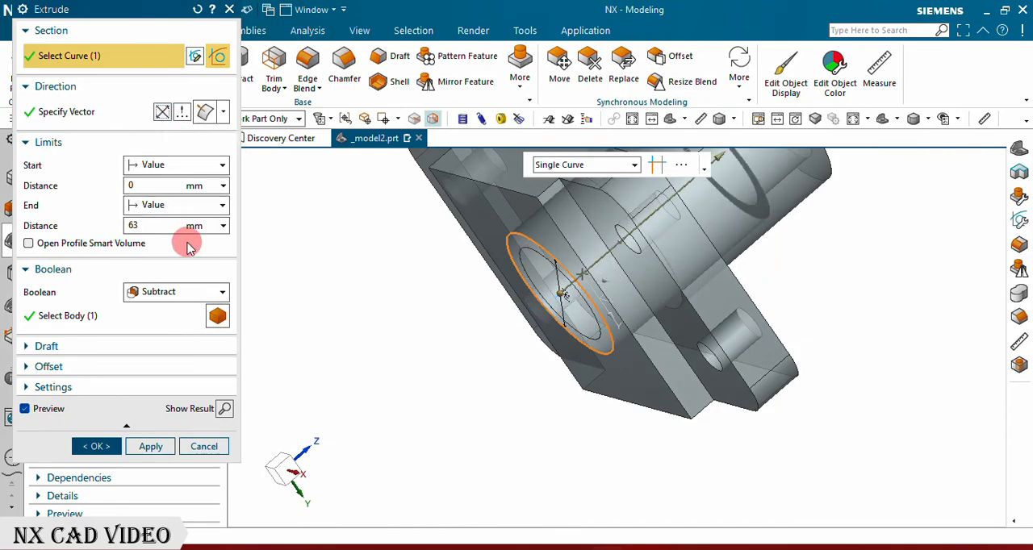
pyautogui.doubleClick(161, 225)
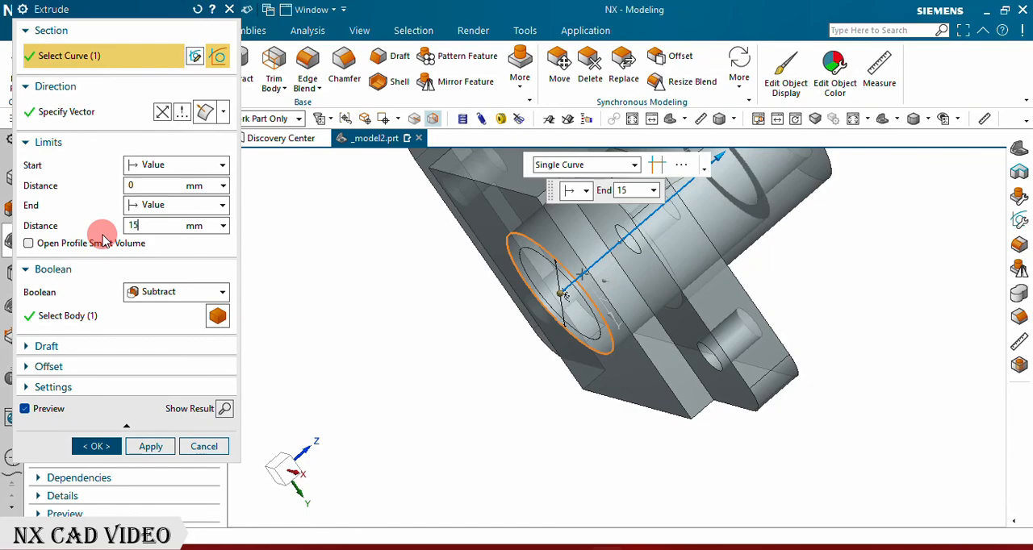
pyautogui.write('15')
pyautogui.press('Return')
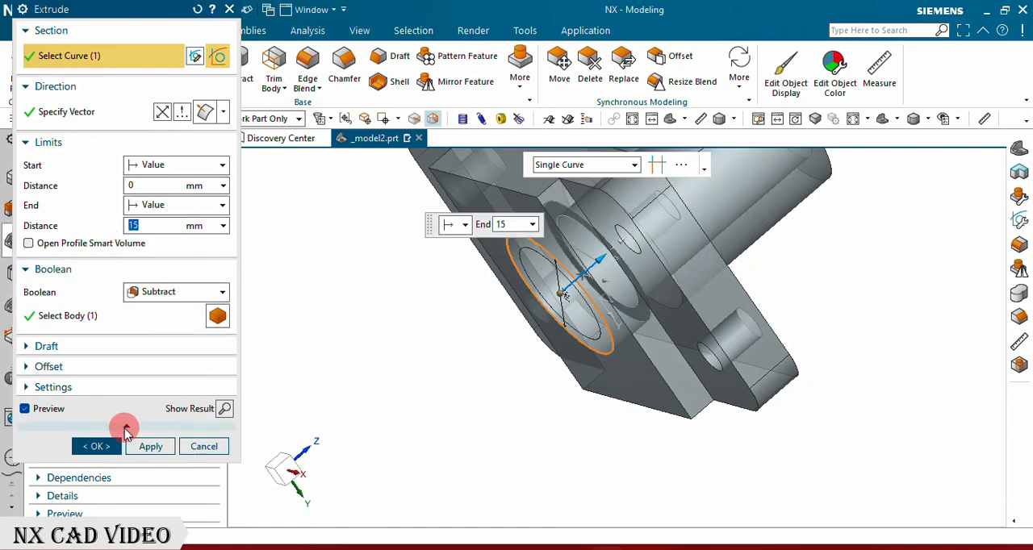
pyautogui.click(95, 446)
pyautogui.moveTo(369, 381); pyautogui.dragTo(422, 367, button='middle')
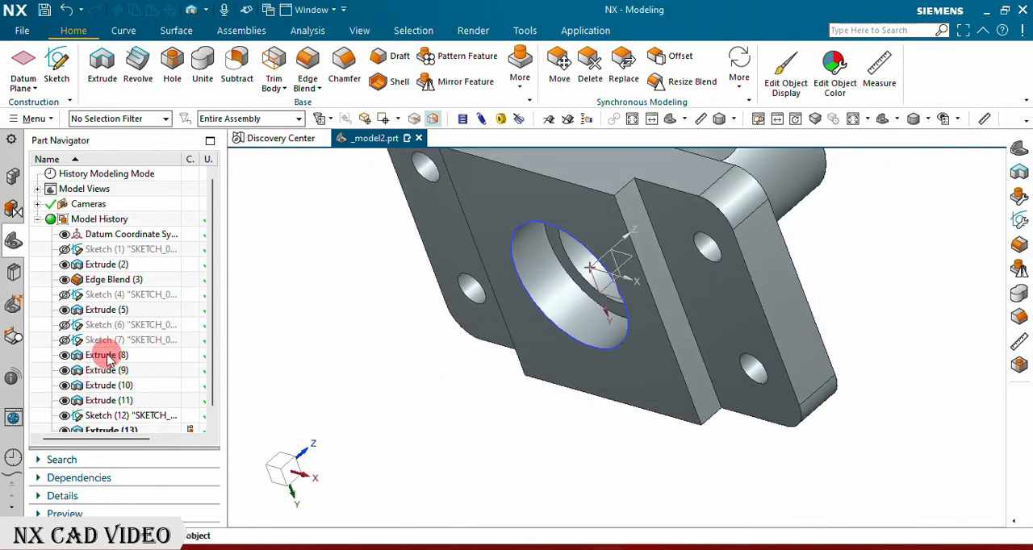
pyautogui.scroll(-1, 109, 359)
# Step: Create a sketch on the XZ plane of the datum coordinate system, leaving the Profile tool
pyautogui.moveTo(416, 356); pyautogui.dragTo(641, 351, button='middle')
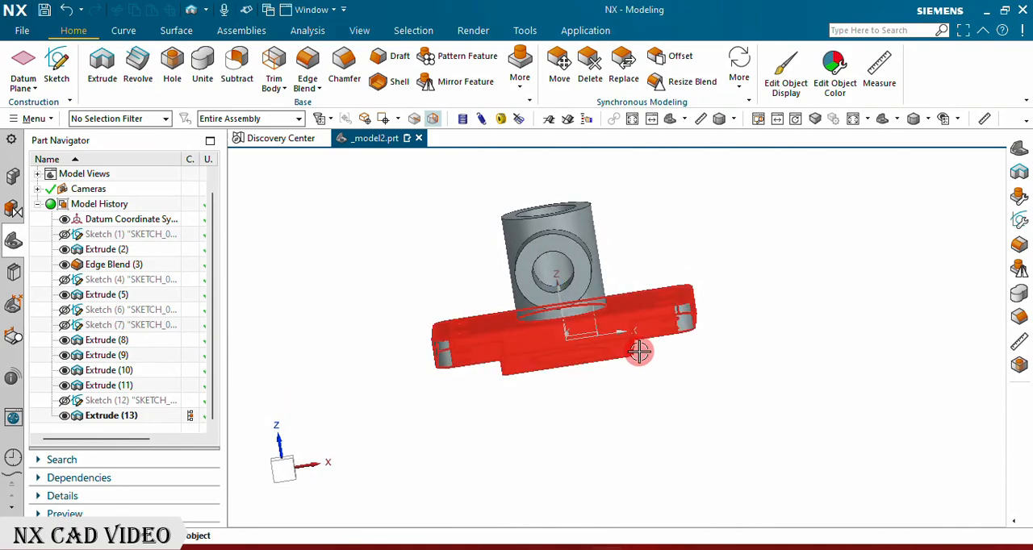
pyautogui.click(58, 54)
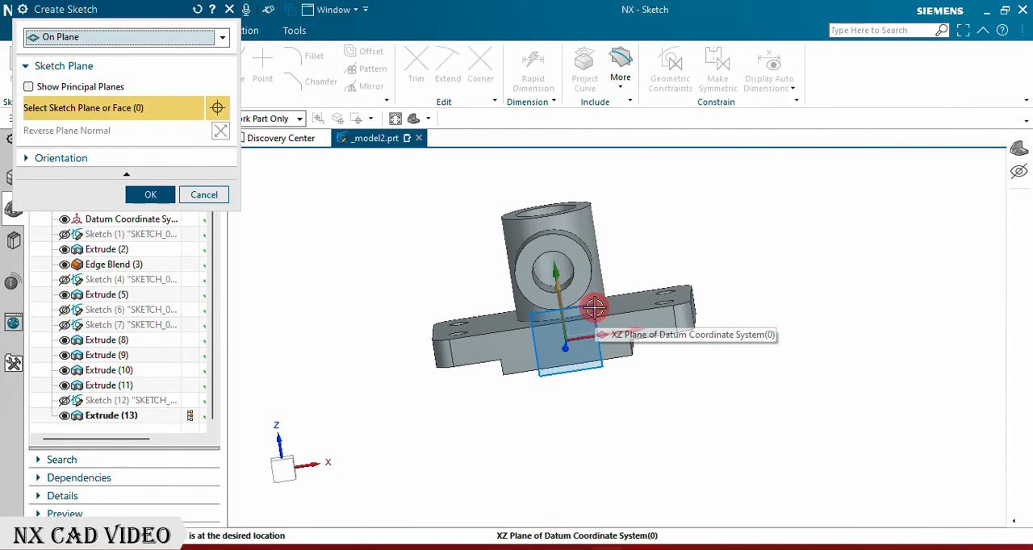
pyautogui.click(594, 307)
pyautogui.click(148, 197)
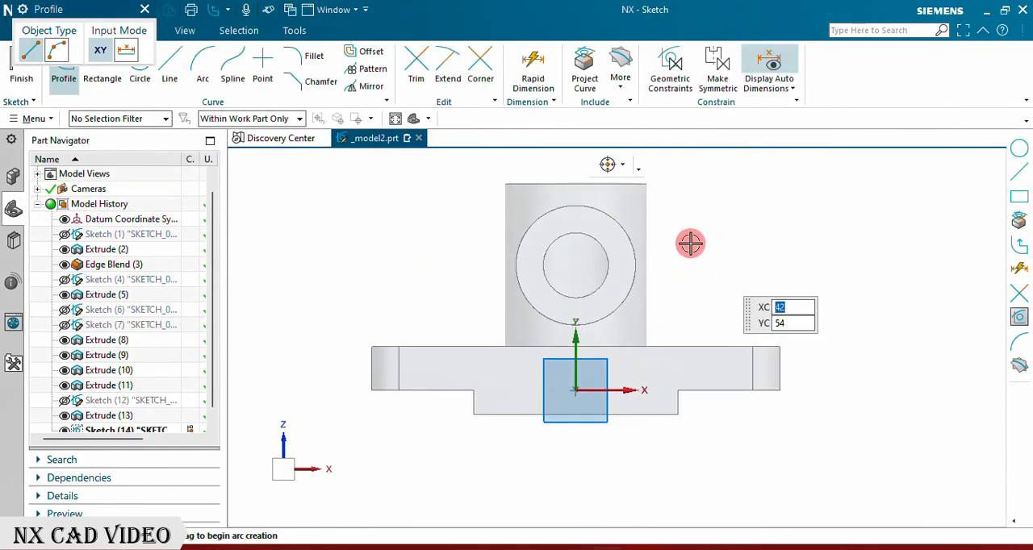
pyautogui.scroll(3, 554, 265)
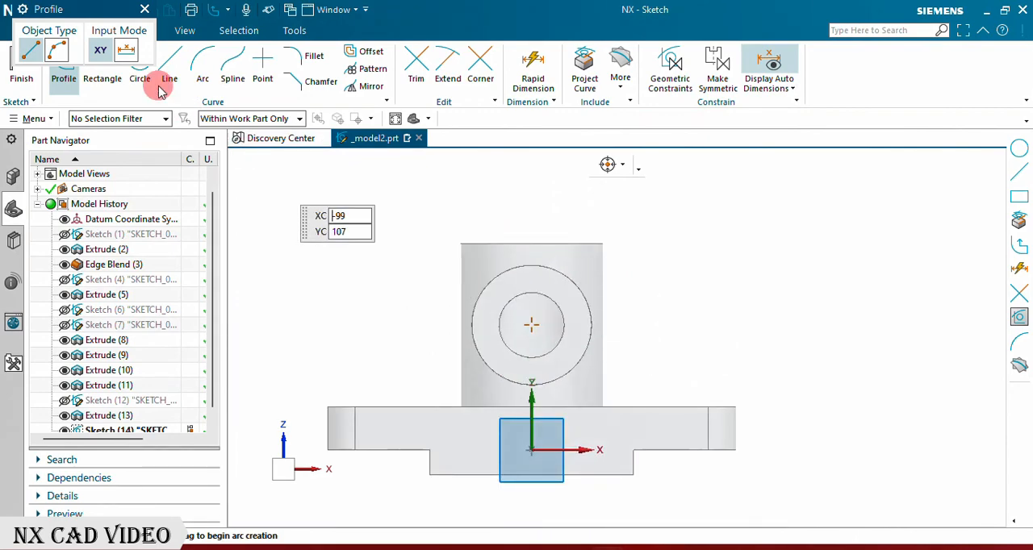
pyautogui.click(144, 9)
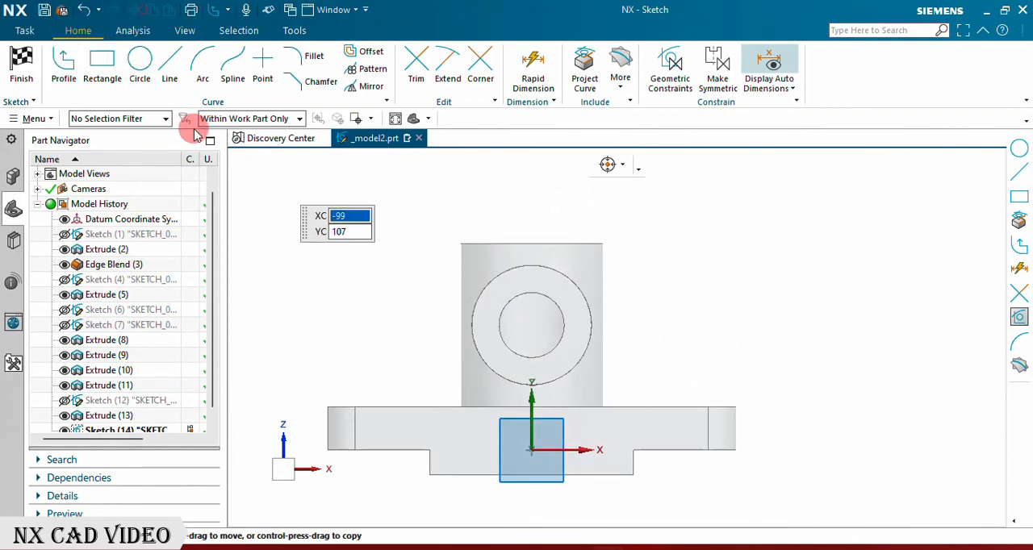
# Step: Draw a line about 77.5 mm long from the plate's upper left corner to the vertical tube's top left edge
pyautogui.click(175, 67)
pyautogui.click(322, 405)
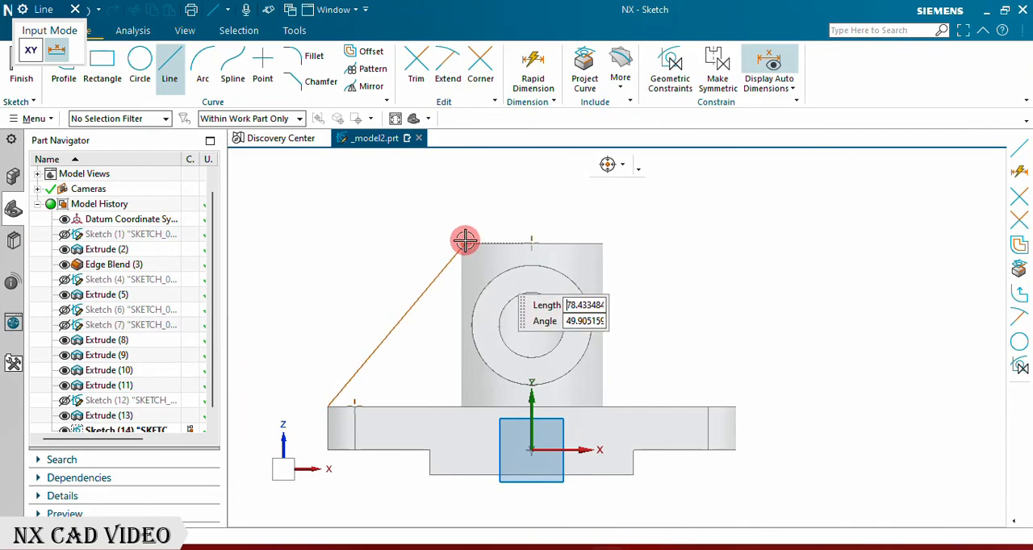
pyautogui.click(459, 243)
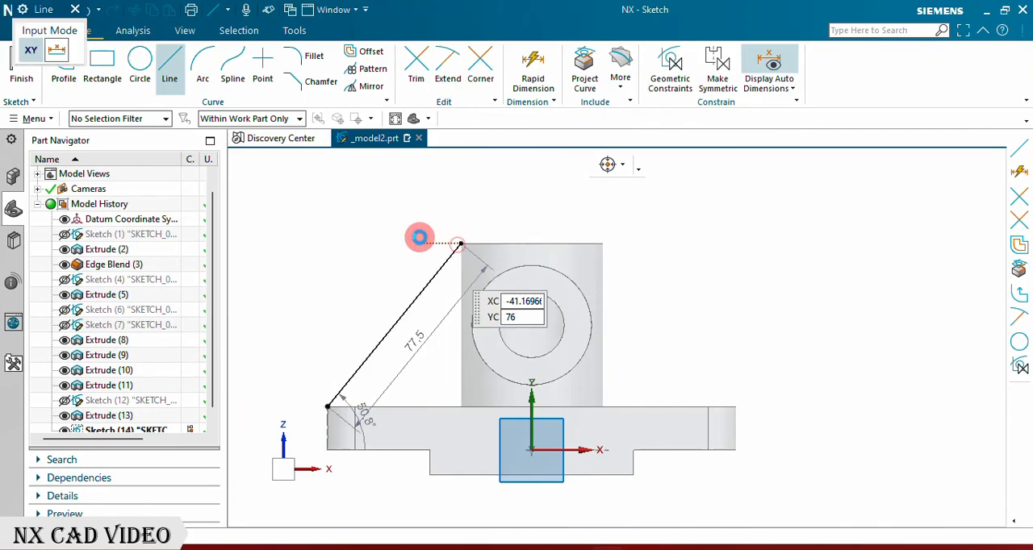
# Step: Draw a 2 mm horizontal line inward from the vertical tube's top left corner
pyautogui.scroll(5, 419, 236)
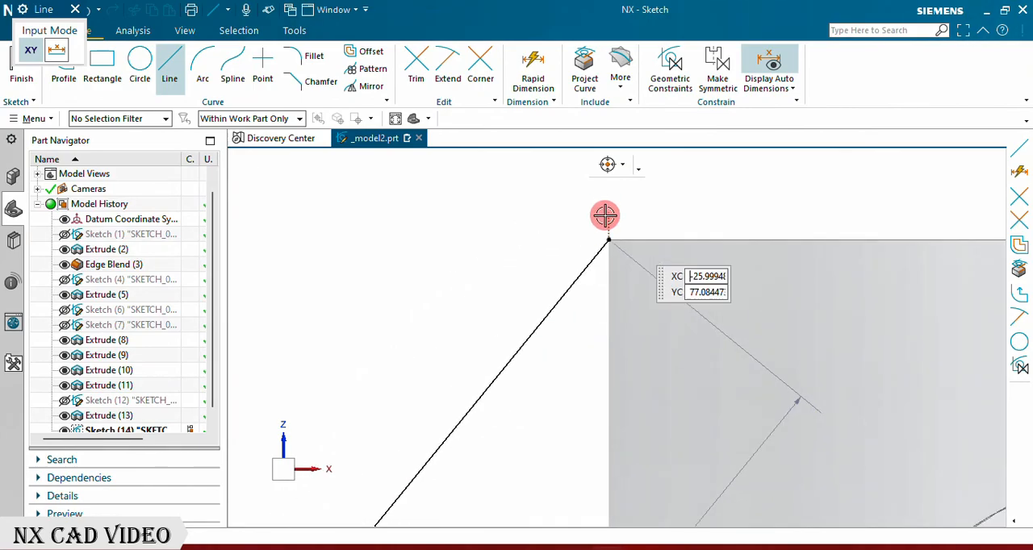
pyautogui.click(610, 239)
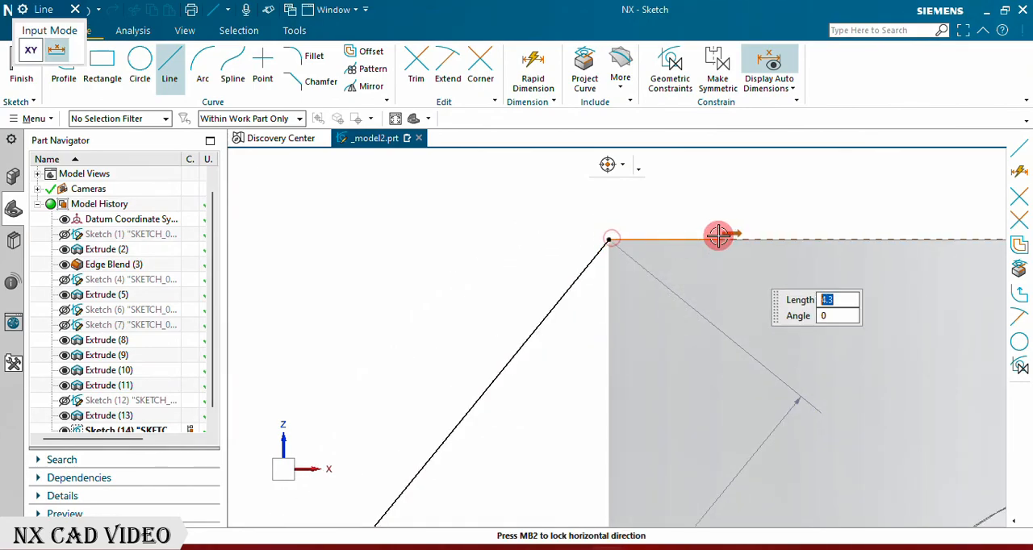
pyautogui.press('Return')
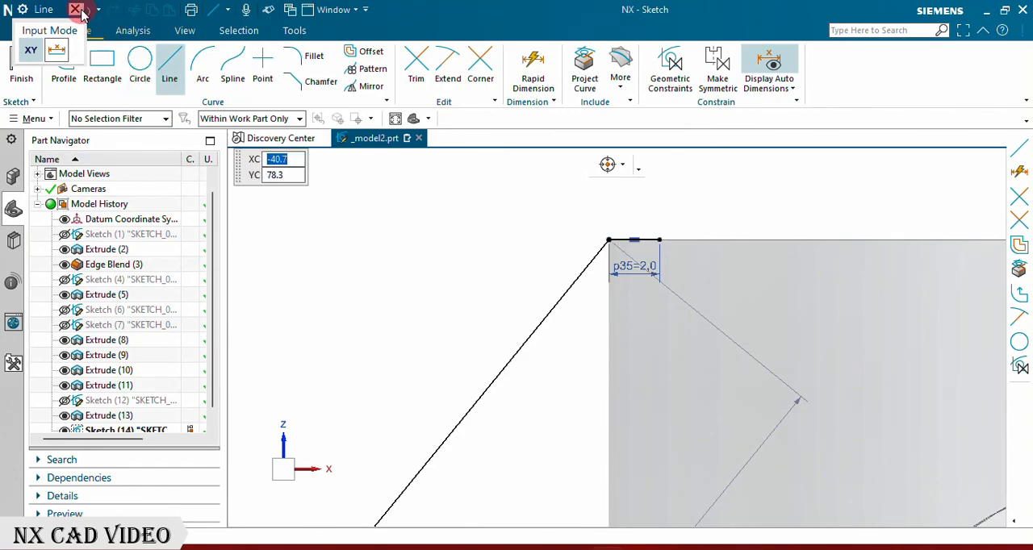
pyautogui.press('Escape')
pyautogui.click(64, 62)
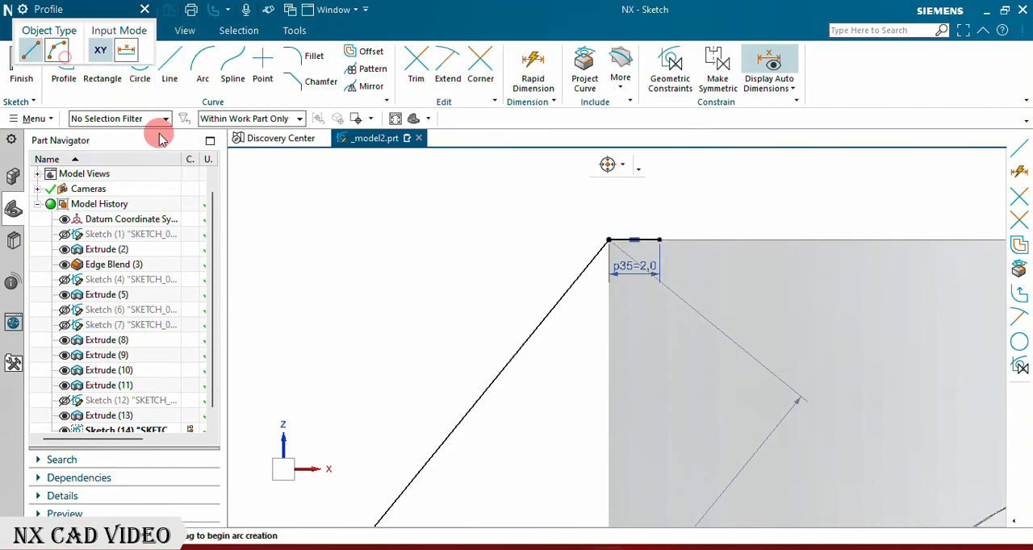
pyautogui.scroll(-9, 340, 188)
pyautogui.scroll(3, 654, 251)
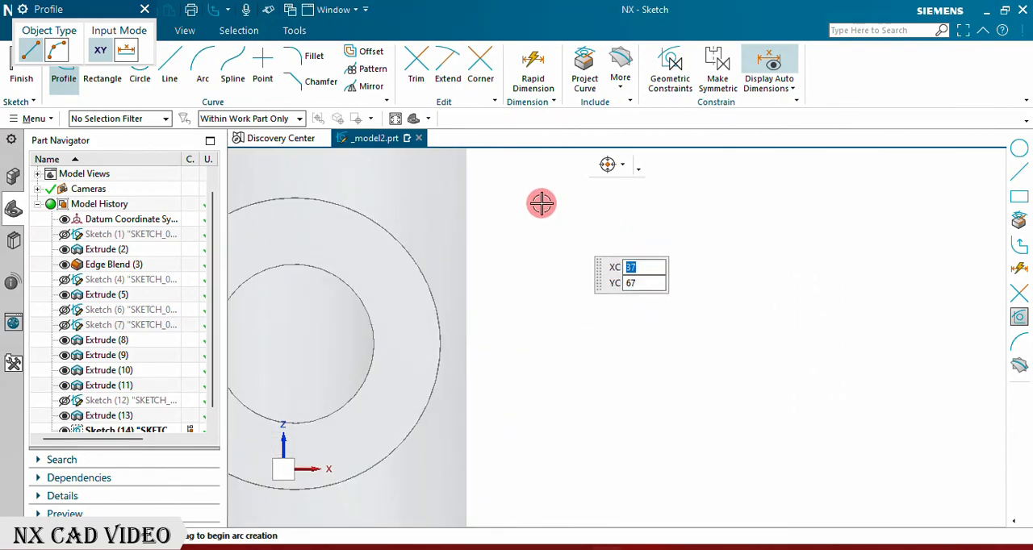
pyautogui.scroll(-3, 470, 196)
pyautogui.scroll(4, 476, 196)
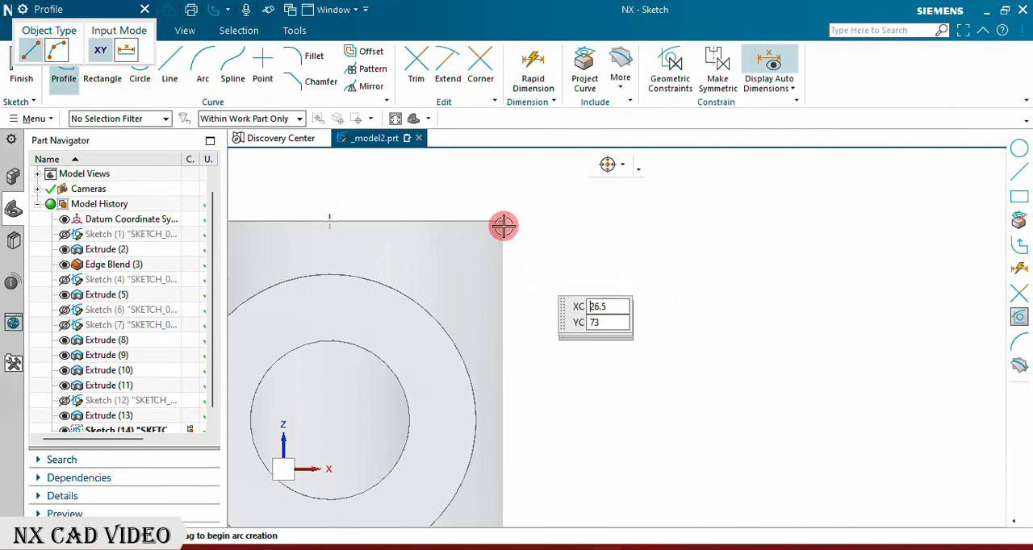
pyautogui.click(73, 50)
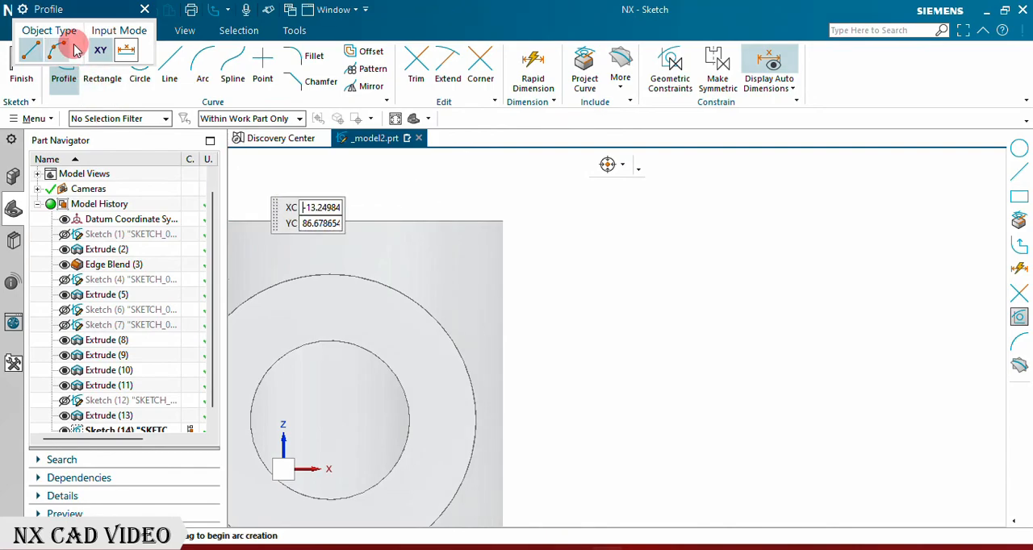
# Step: Create intersection curves between the sketch plane and all body faces of the bracket
pyautogui.click(618, 73)
pyautogui.click(605, 126)
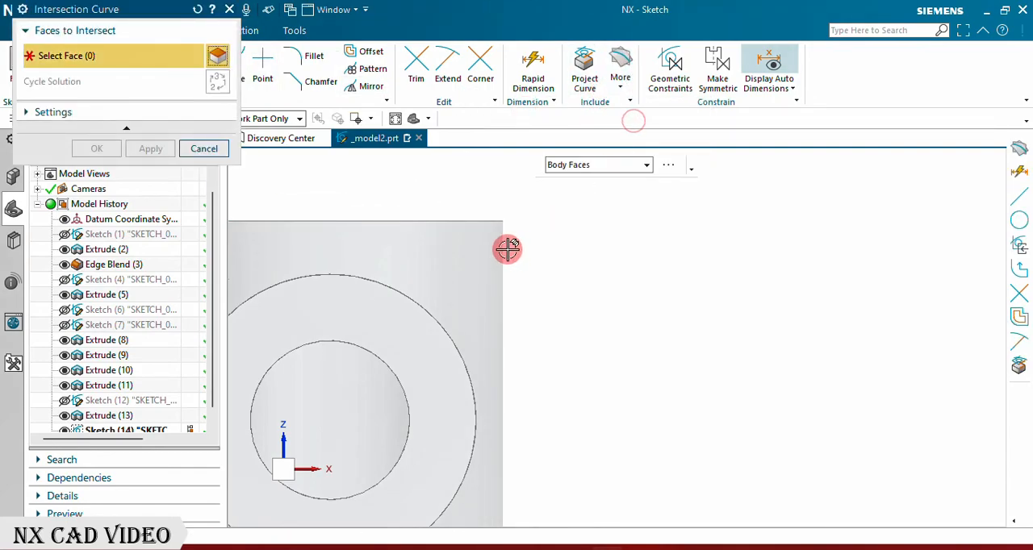
pyautogui.click(390, 226)
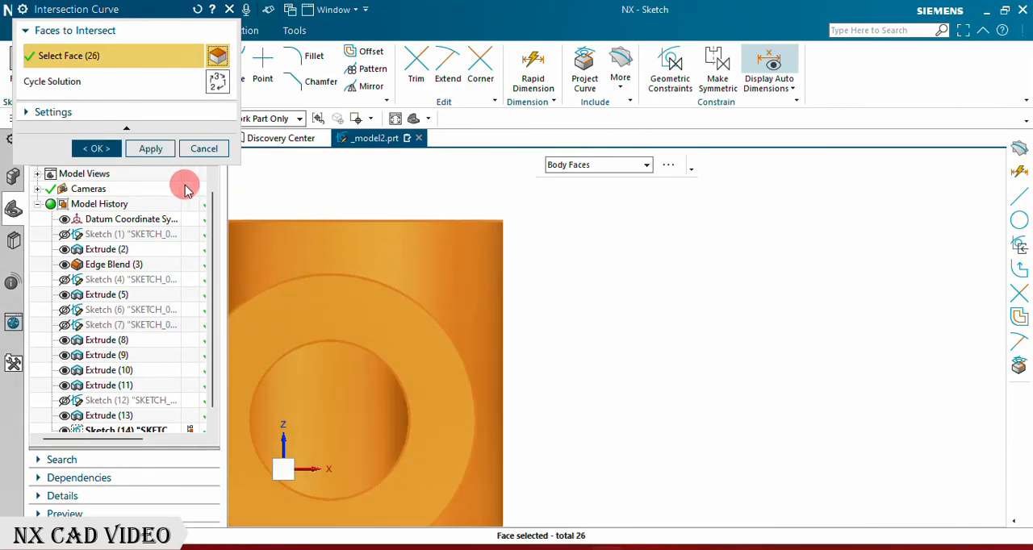
pyautogui.click(100, 150)
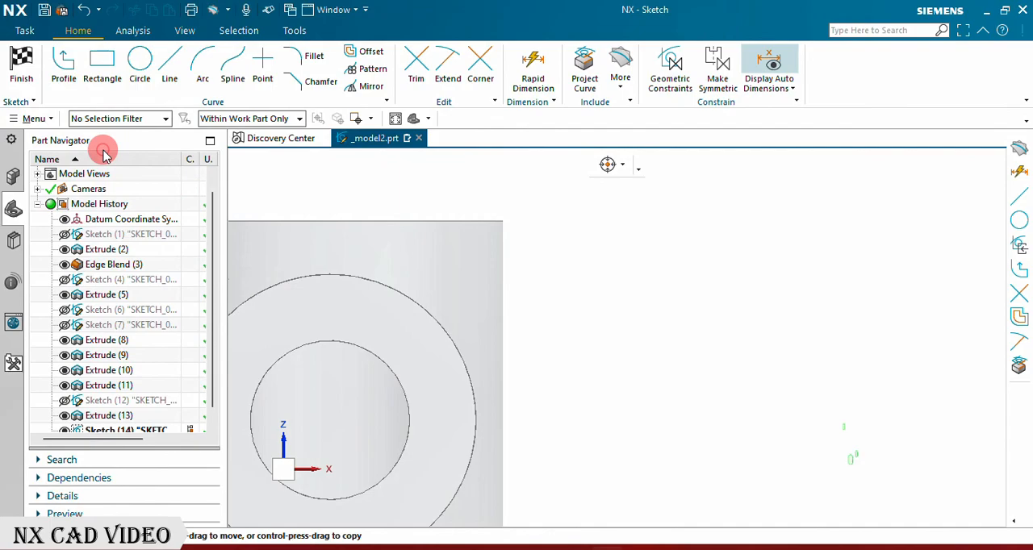
pyautogui.scroll(-4, 555, 299)
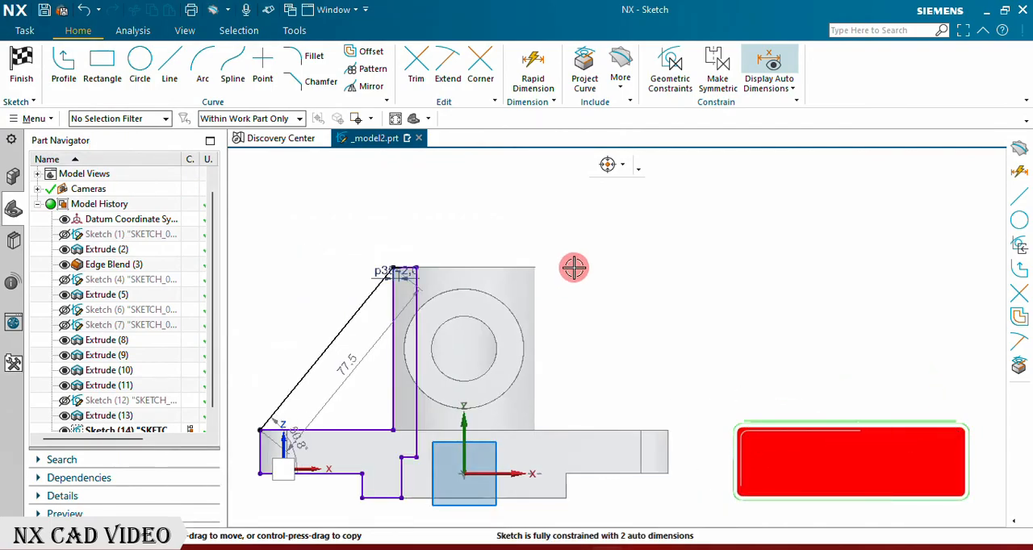
# Step: Create an intersection curve from the vertical tube's outer cylindrical face, using the Single Face selection rule
pyautogui.click(623, 66)
pyautogui.click(643, 120)
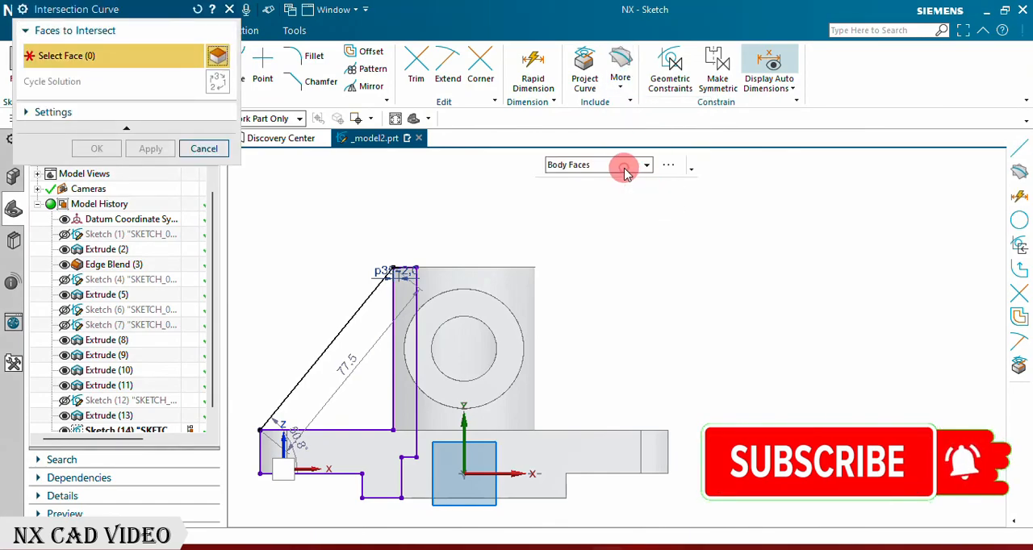
pyautogui.click(624, 167)
pyautogui.click(581, 184)
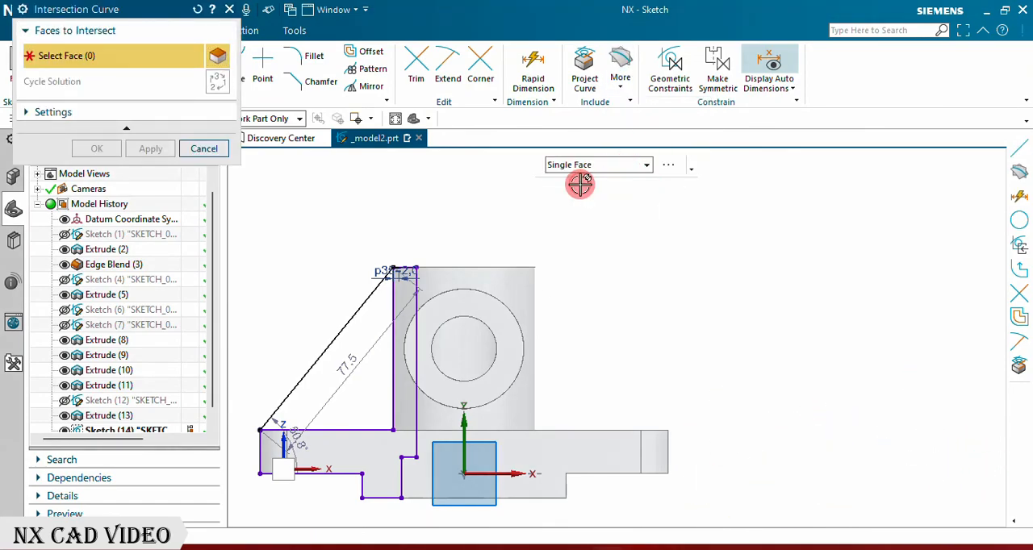
pyautogui.click(534, 277)
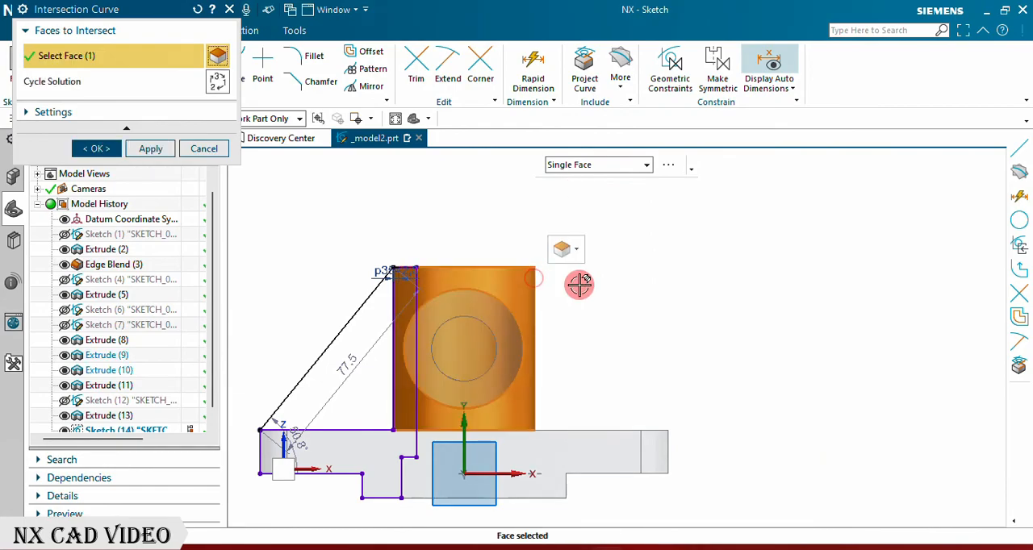
pyautogui.click(139, 154)
pyautogui.click(201, 149)
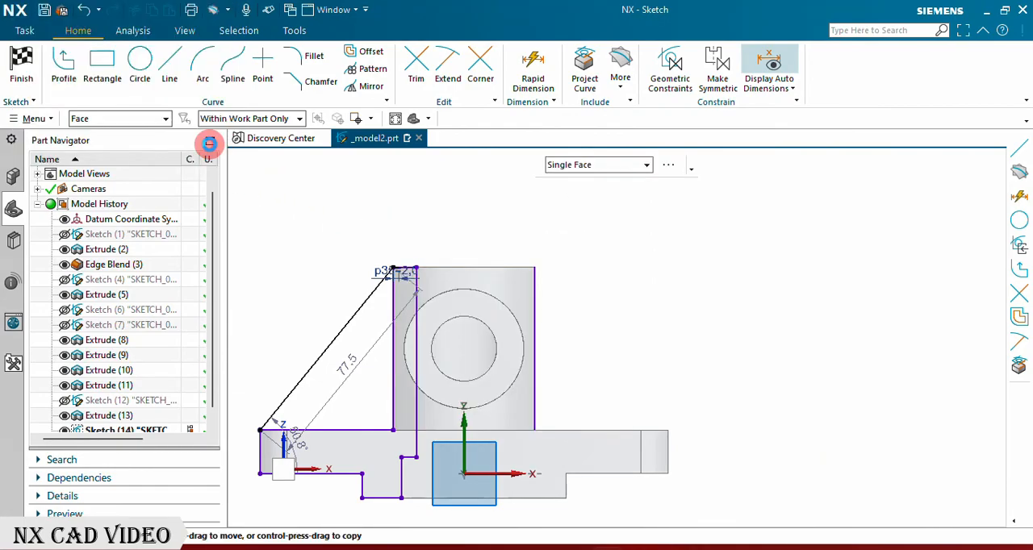
# Step: Draw a stepped line chain from the tube's top right corner: 16 mm right, 30 mm down and 34 mm right
pyautogui.click(170, 65)
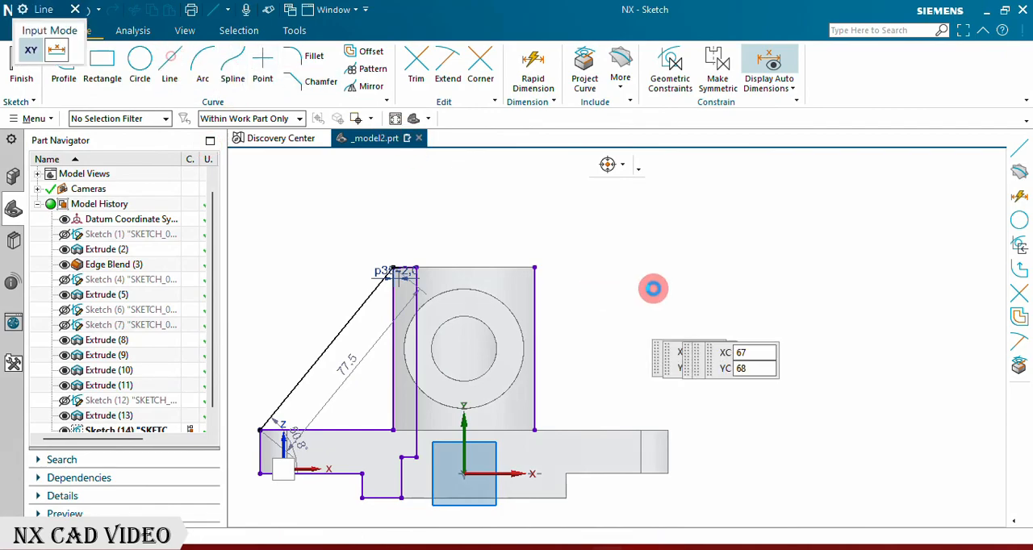
pyautogui.click(537, 266)
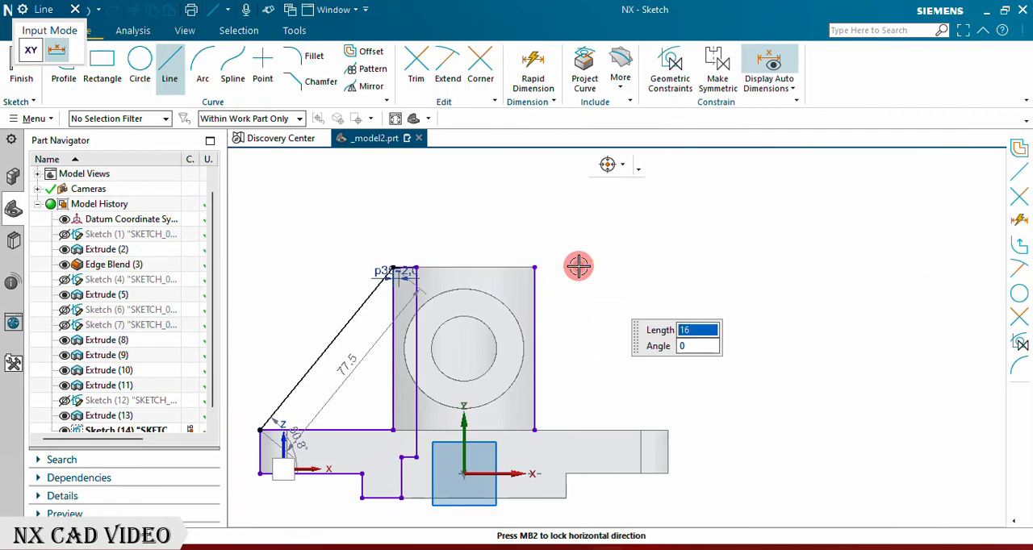
pyautogui.click(578, 266)
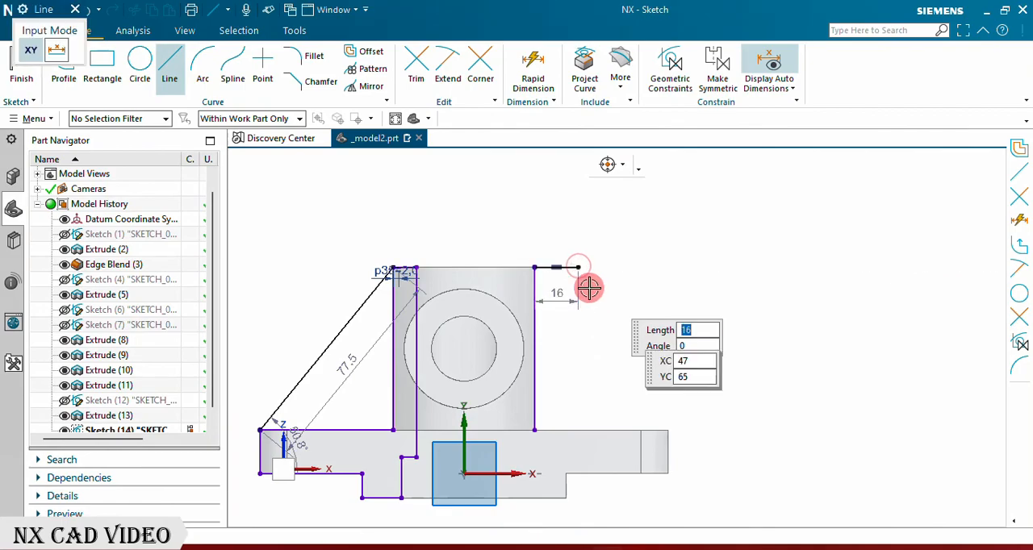
pyautogui.click(577, 349)
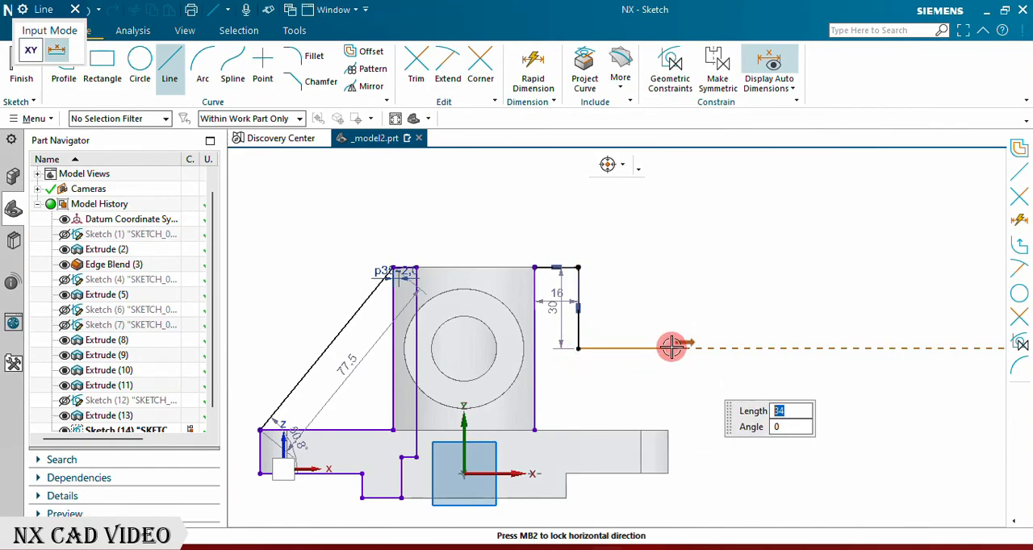
pyautogui.click(672, 349)
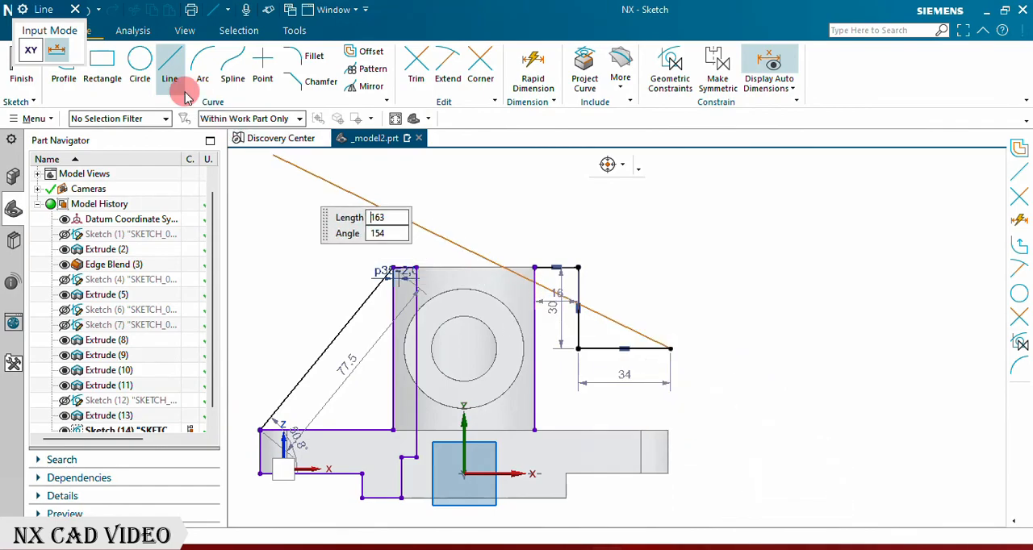
pyautogui.click(77, 11)
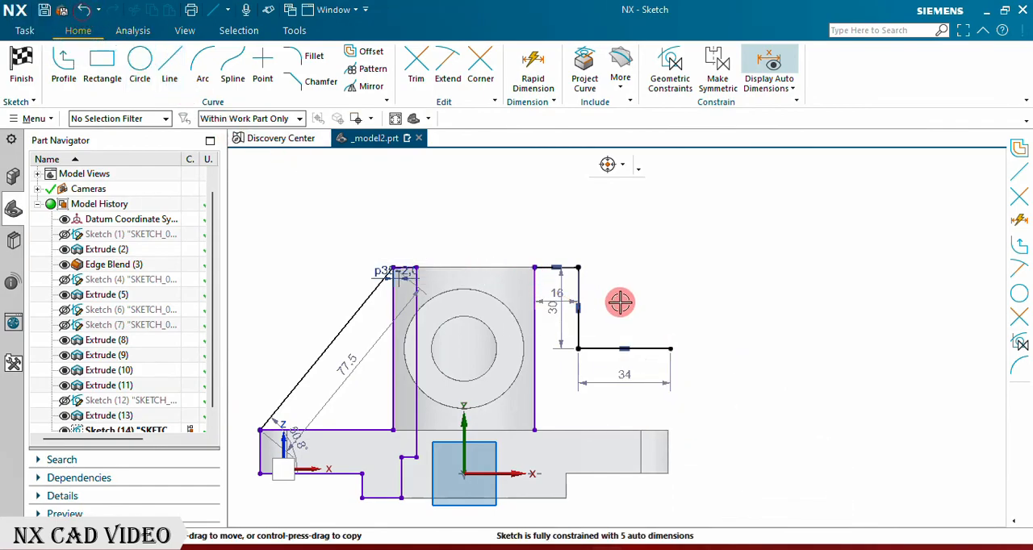
# Step: Draw a 38 mm vertical line upward from the base plate's upper right corner
pyautogui.click(668, 427)
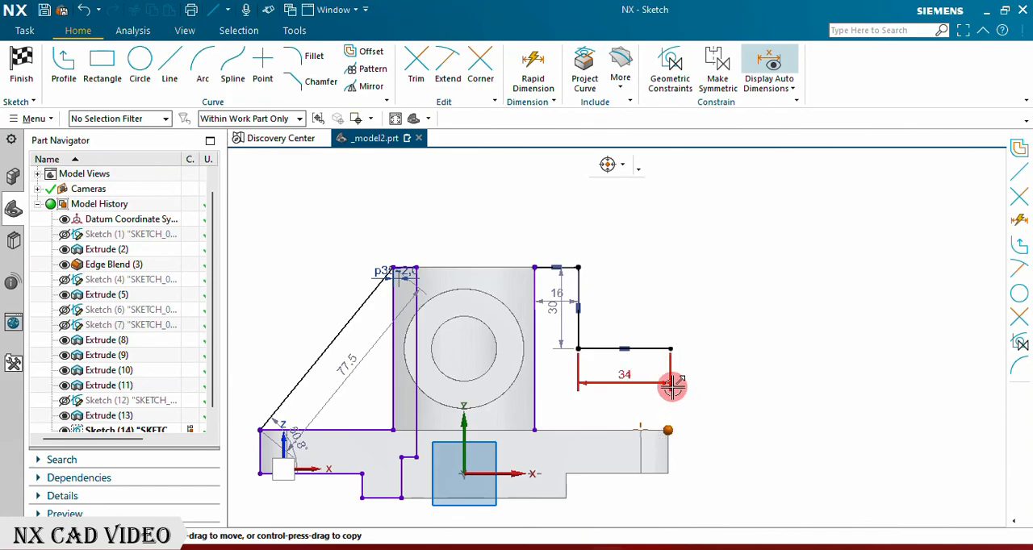
pyautogui.click(168, 64)
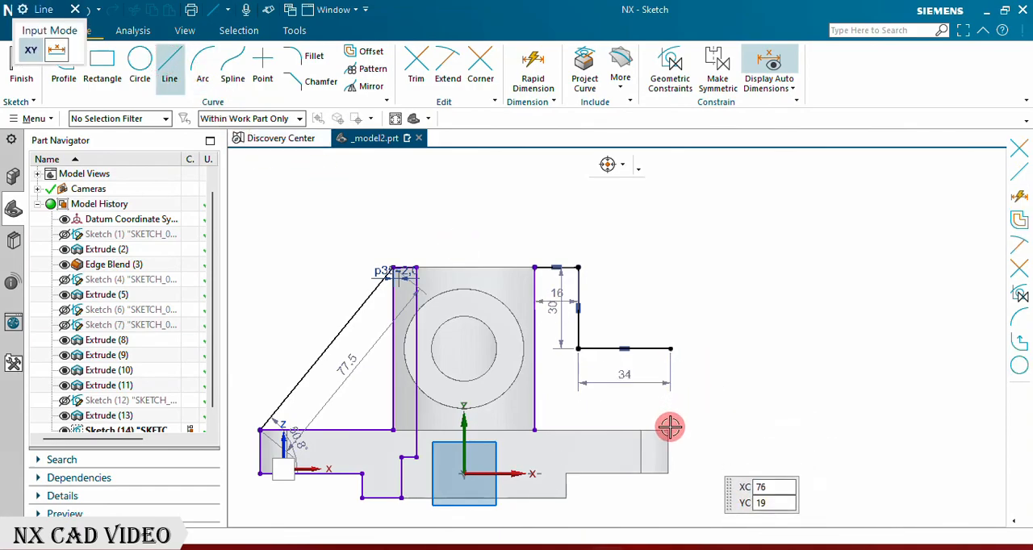
pyautogui.click(669, 427)
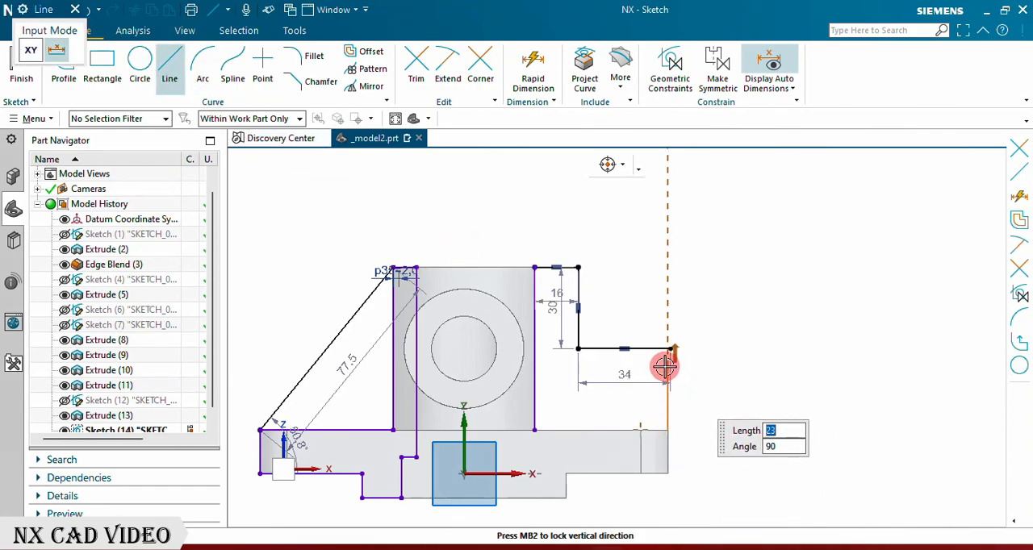
pyautogui.write('38')
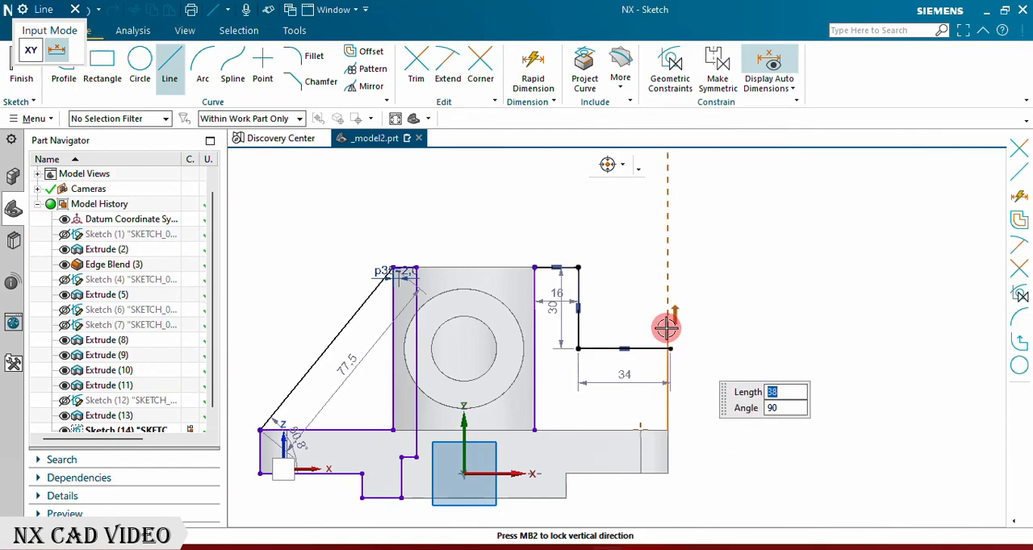
pyautogui.click(653, 321)
pyautogui.click(75, 9)
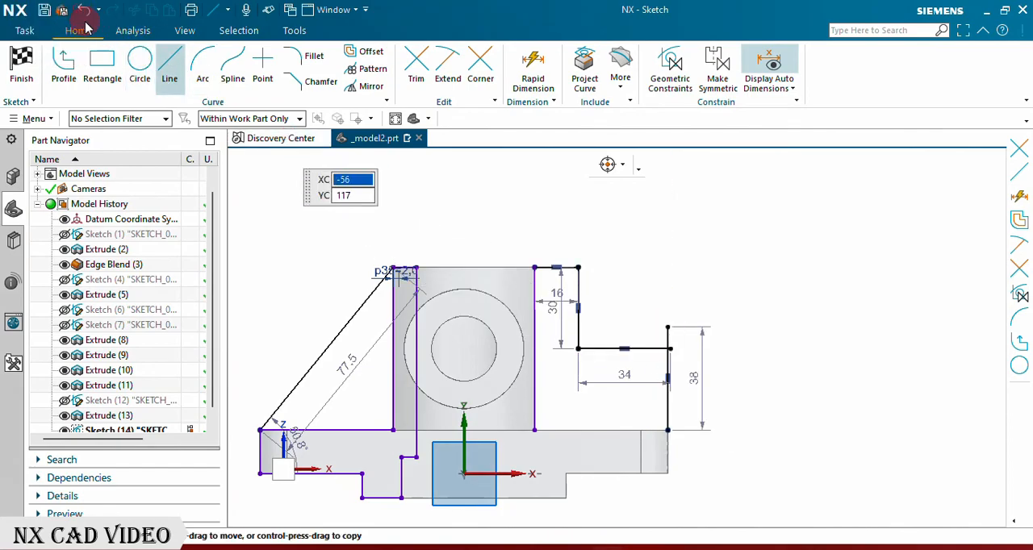
# Step: Trim the overhanging ends where the lower horizontal step line crosses the vertical line above the plate's right end
pyautogui.click(416, 63)
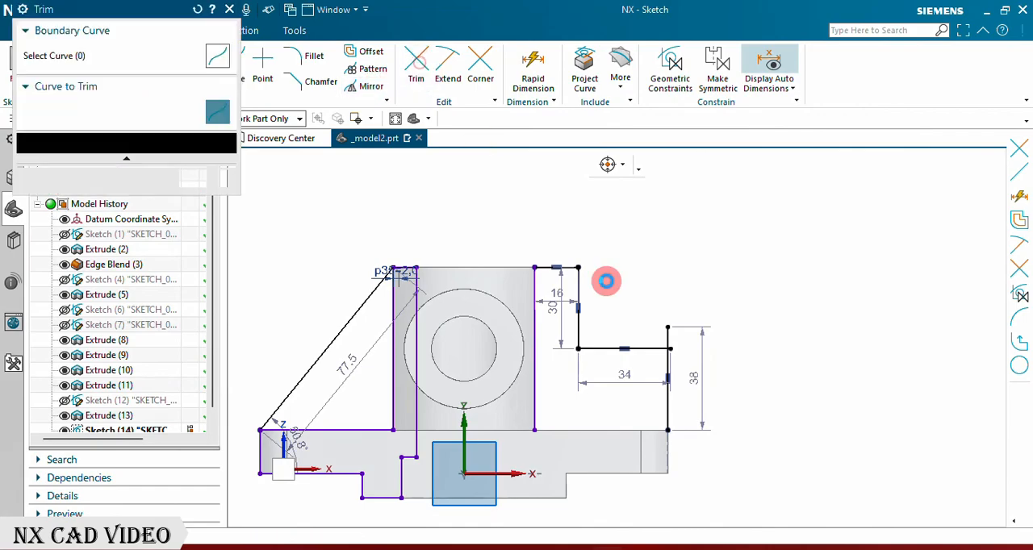
pyautogui.scroll(5, 682, 357)
pyautogui.click(628, 293)
pyautogui.scroll(-5, 650, 325)
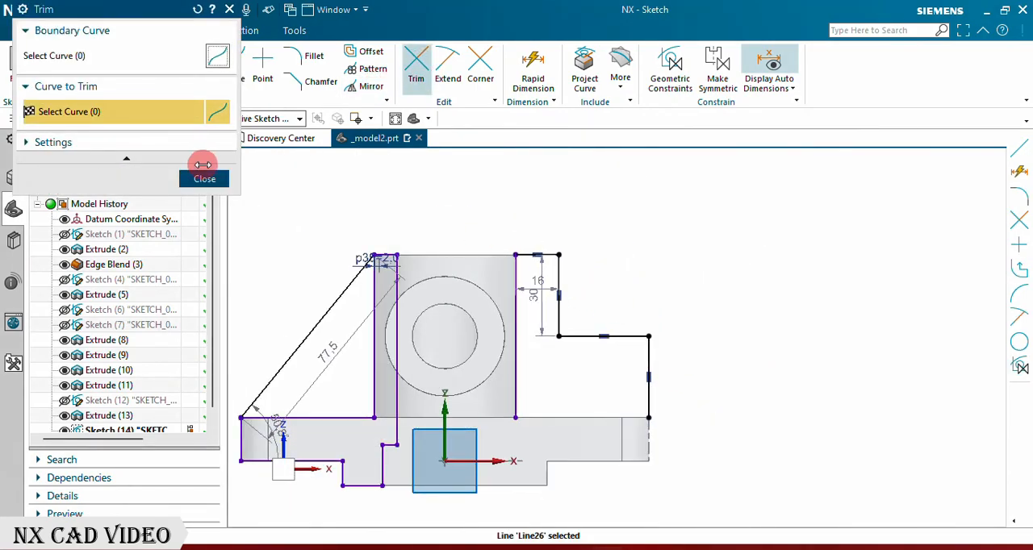
pyautogui.click(194, 179)
# Step: Draw a 2 mm horizontal line inward from the vertical tube's top right corner
pyautogui.scroll(4, 524, 270)
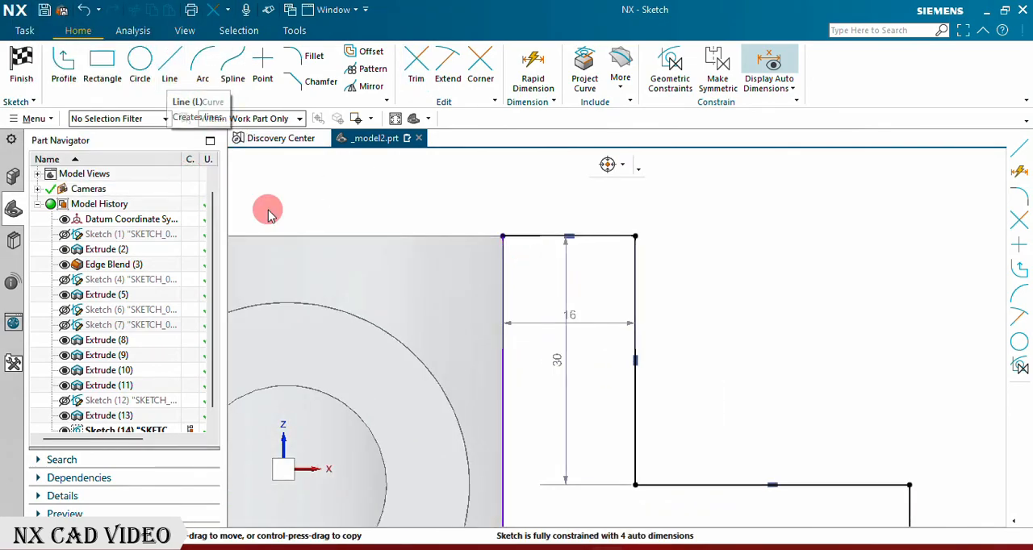
pyautogui.click(177, 71)
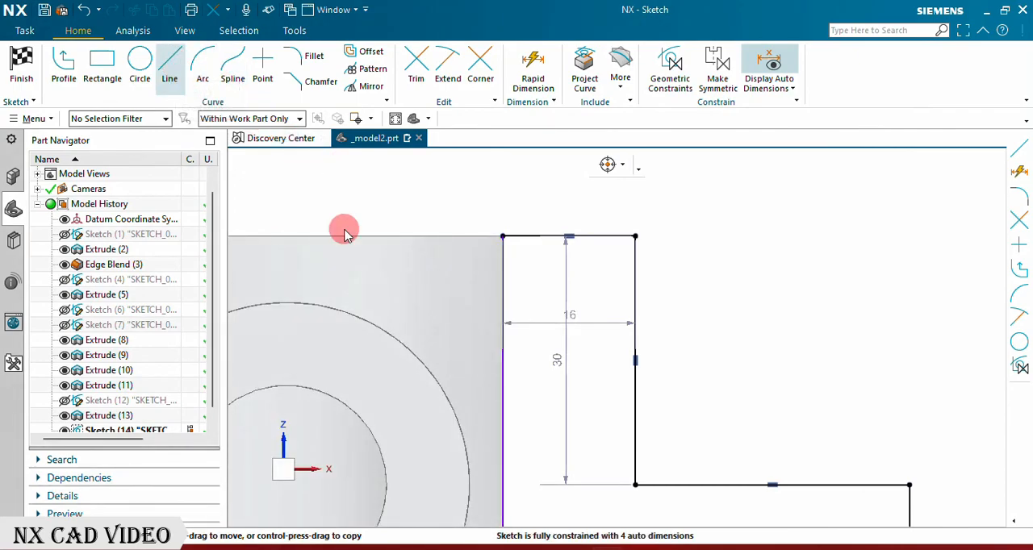
pyautogui.click(501, 236)
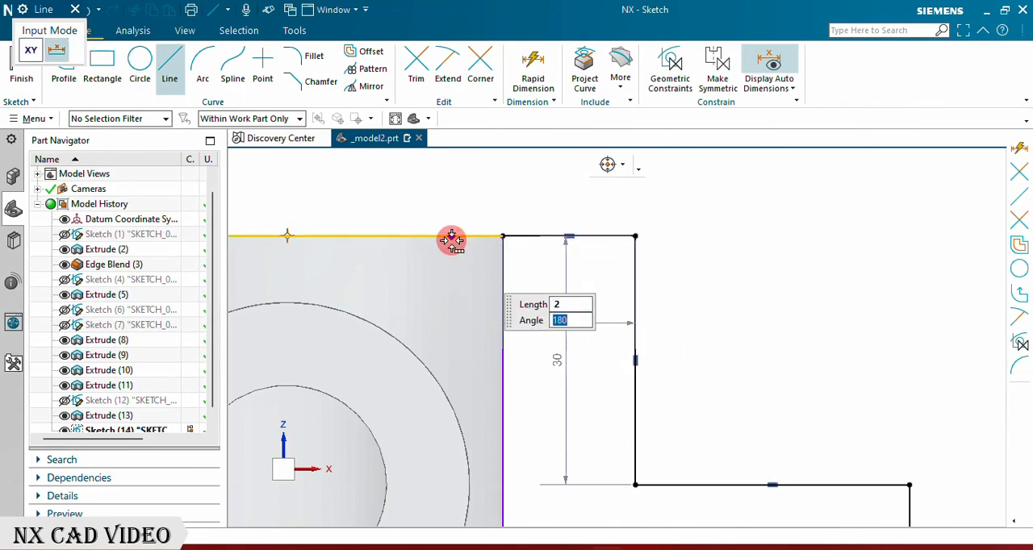
pyautogui.press('Return')
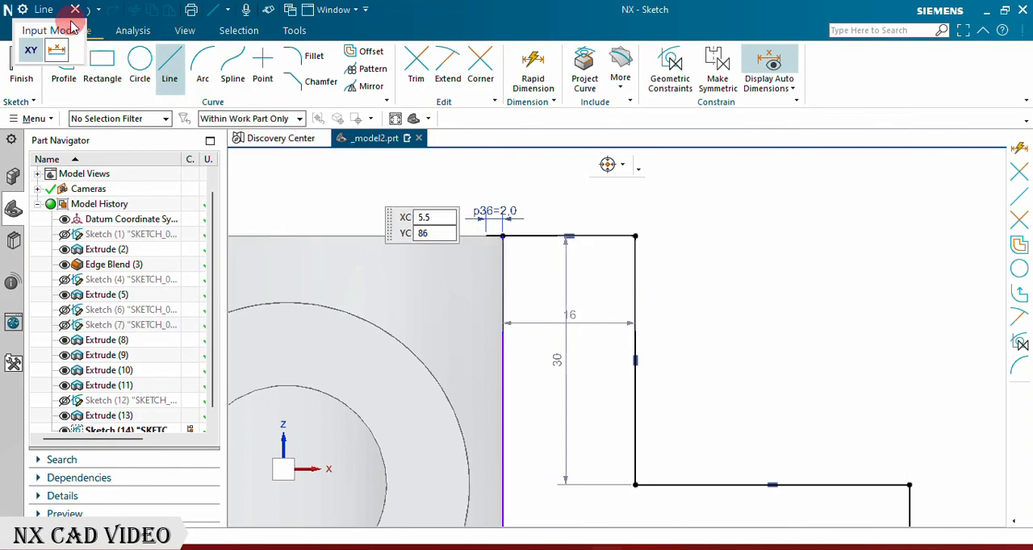
pyautogui.click(75, 9)
pyautogui.scroll(-3, 549, 297)
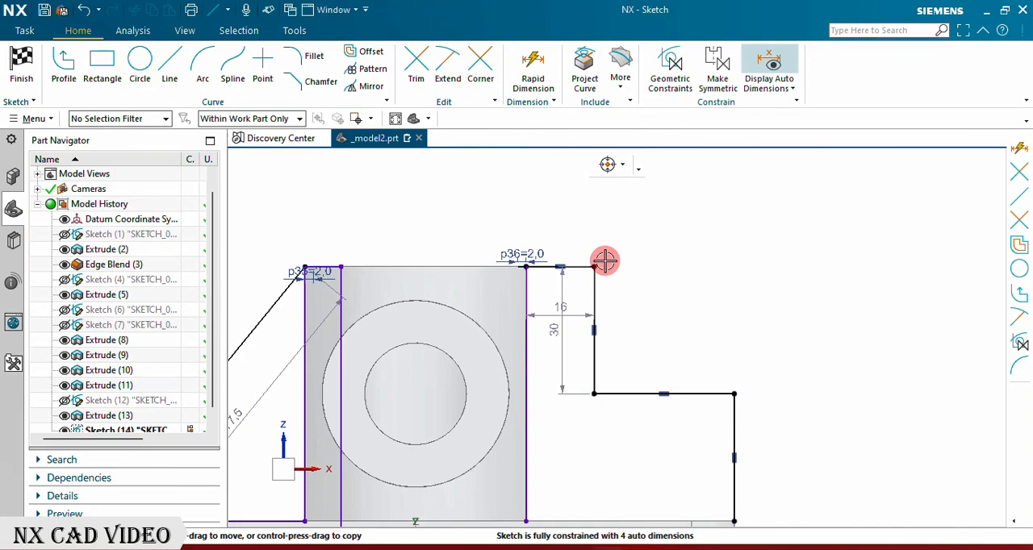
# Step: Dimension the height of the stepped profile's upper outer corner above the base plate's bottom edge
pyautogui.click(532, 65)
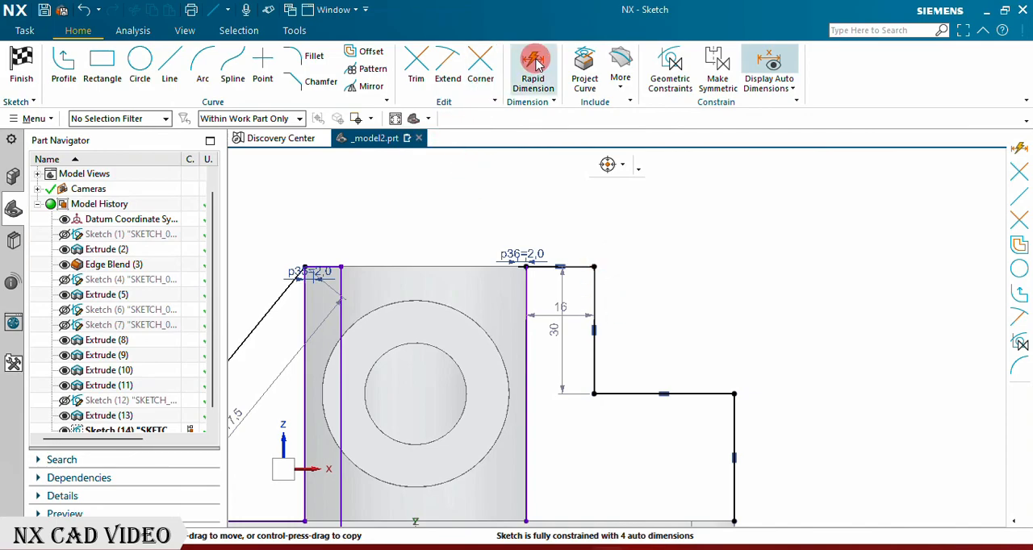
pyautogui.click(594, 267)
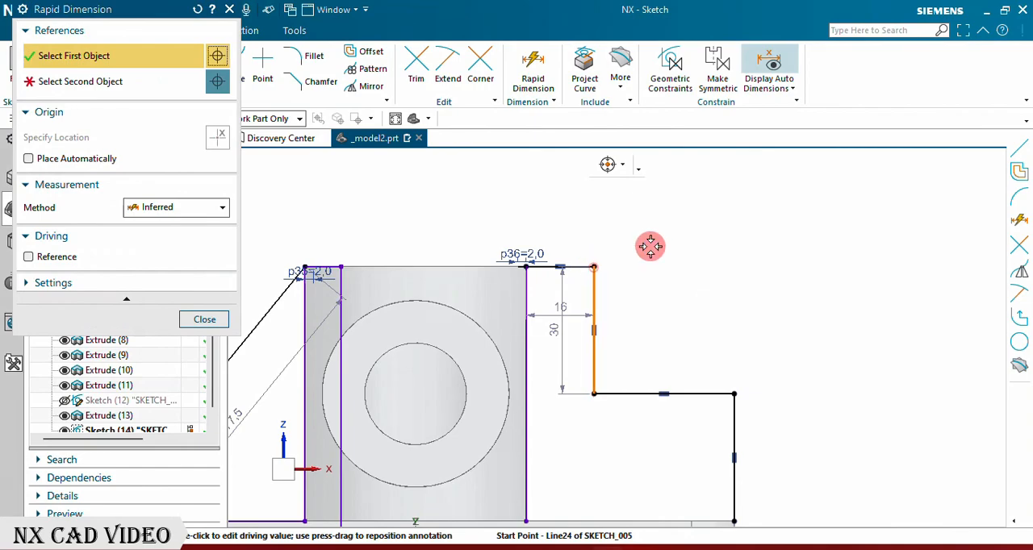
pyautogui.scroll(-3, 651, 240)
pyautogui.click(616, 400)
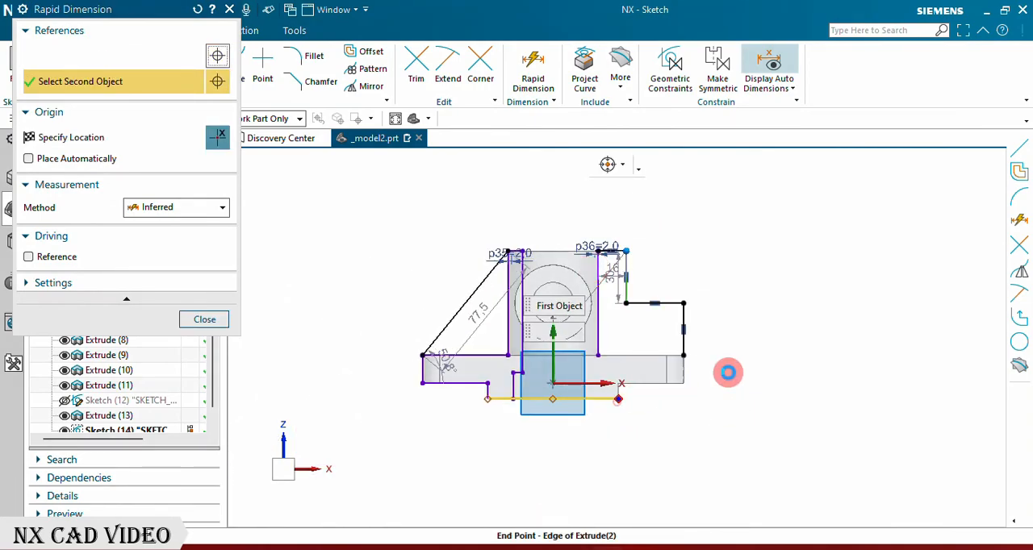
pyautogui.click(794, 378)
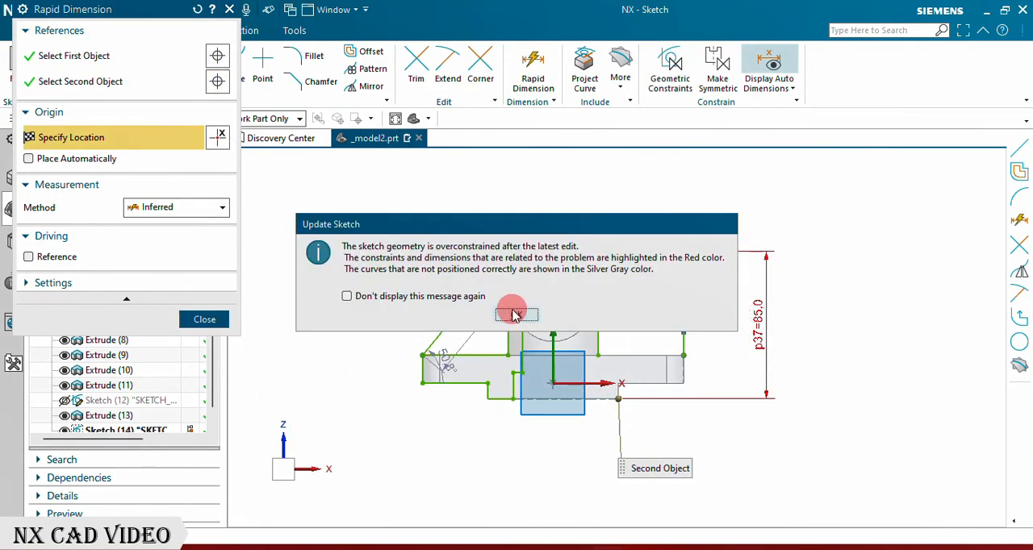
pyautogui.click(514, 315)
pyautogui.click(207, 321)
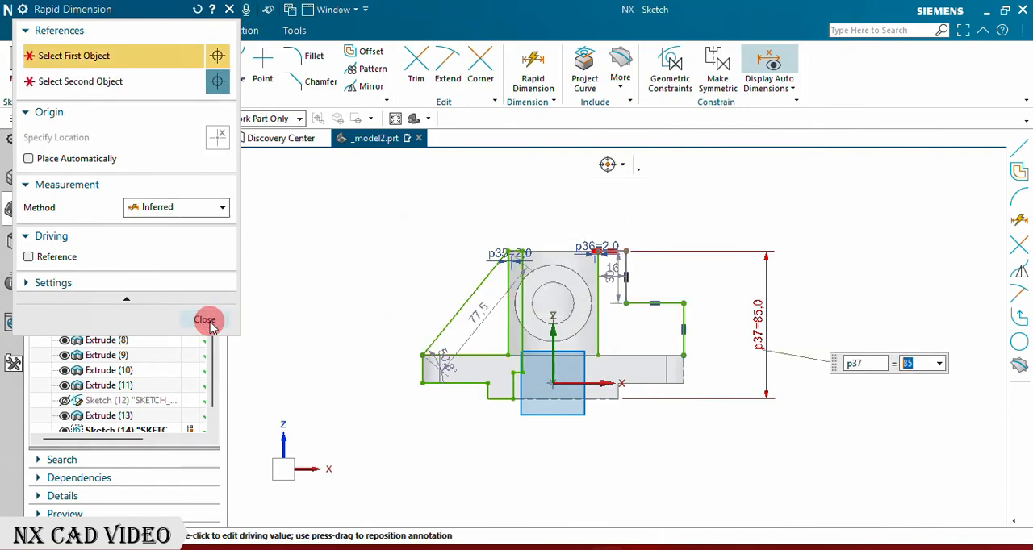
# Step: Dimension the lower step's outer corner from the base plate's bottom edge and set its height to 45 mm
pyautogui.scroll(3, 632, 318)
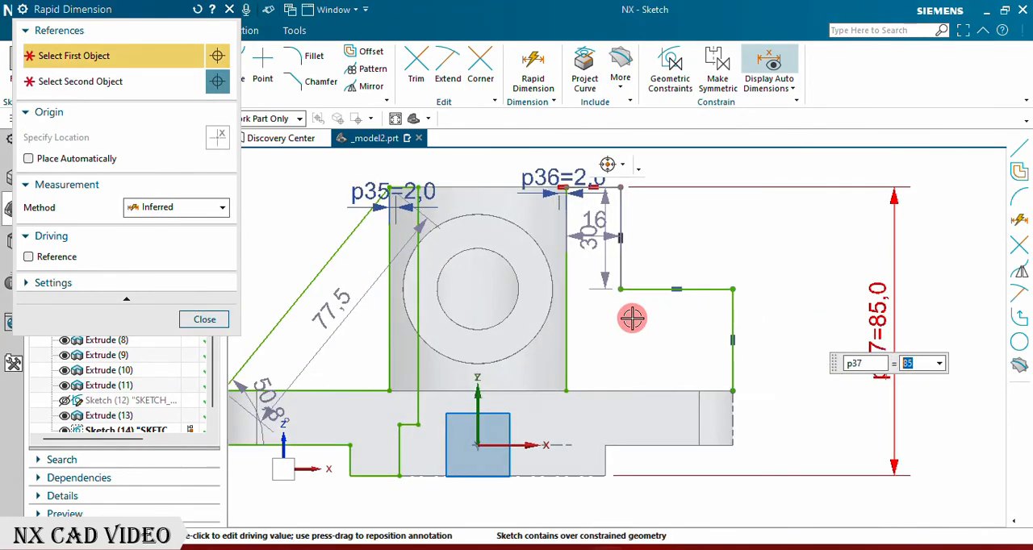
pyautogui.click(734, 292)
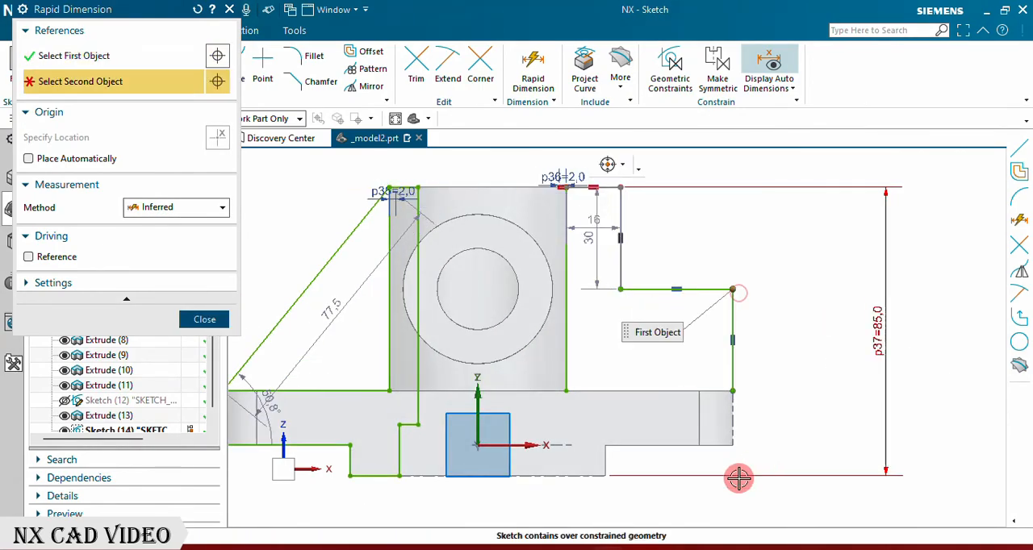
pyautogui.click(605, 478)
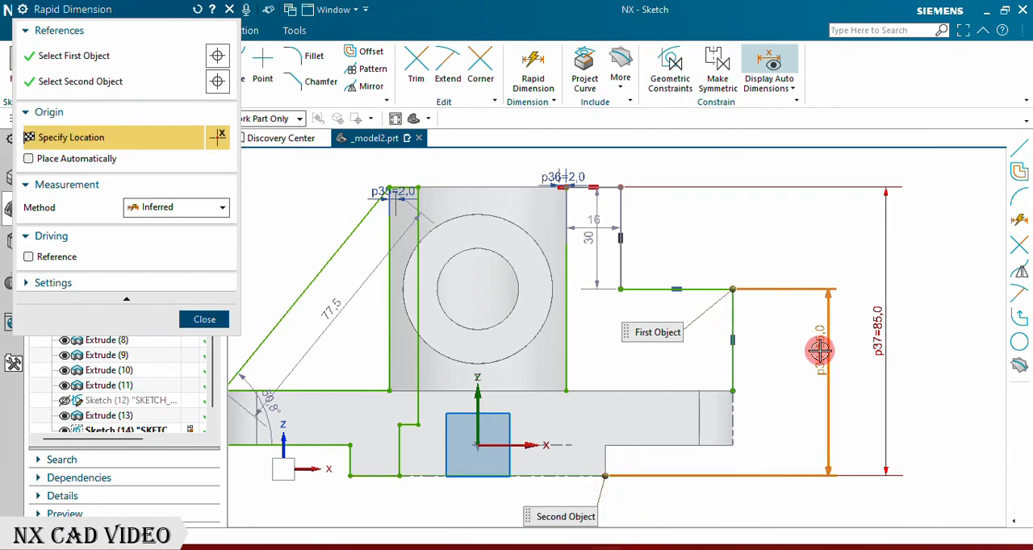
pyautogui.click(807, 385)
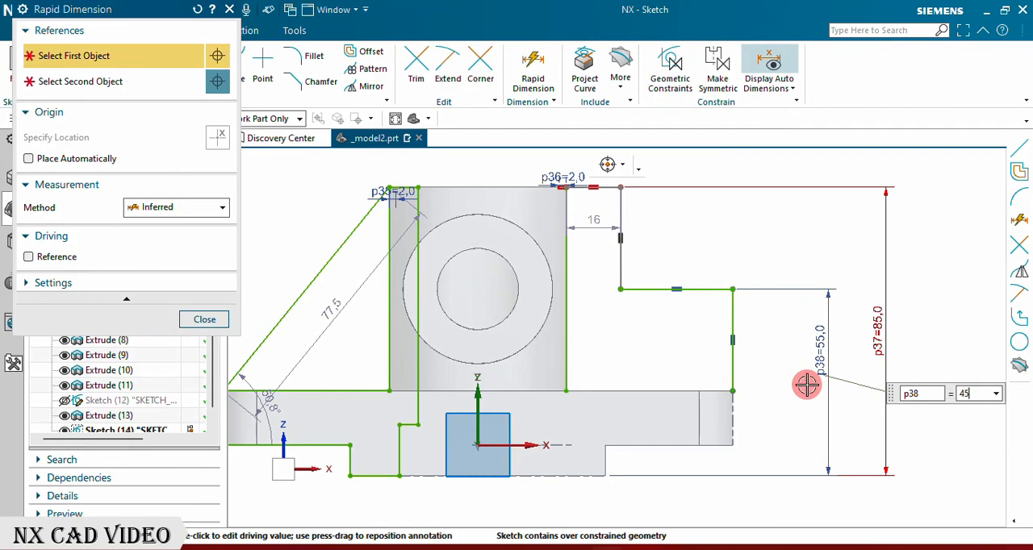
pyautogui.press('Return')
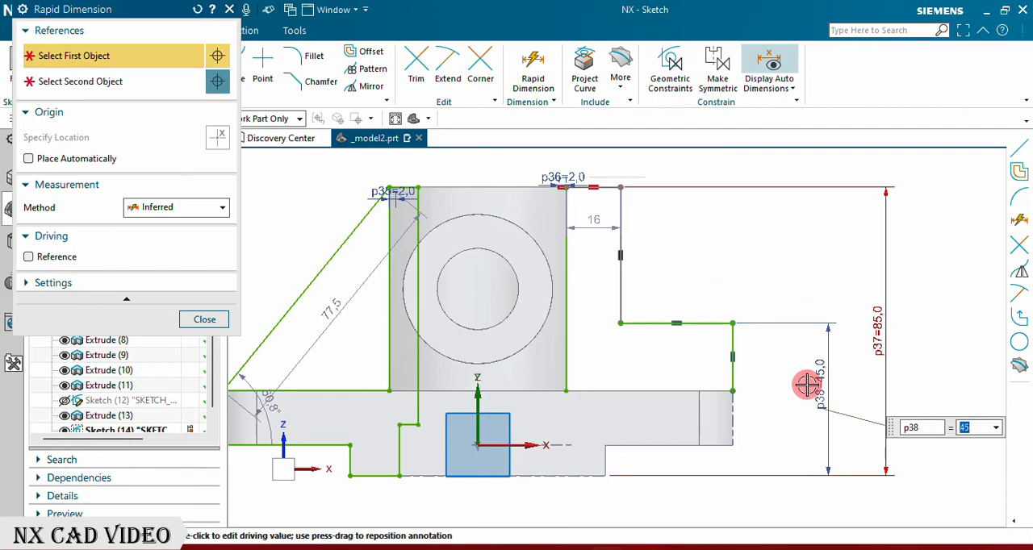
pyautogui.click(206, 319)
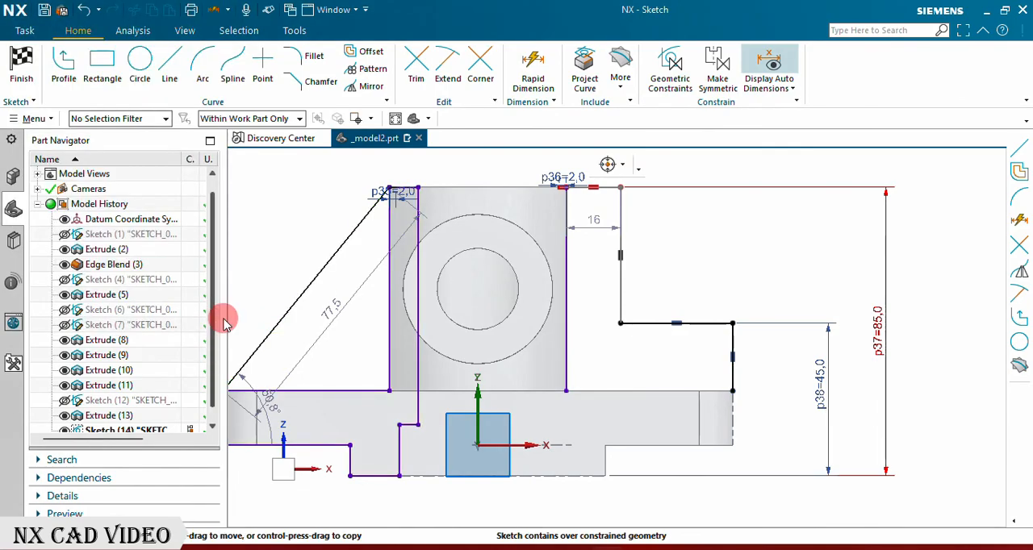
# Step: Dimension the horizontal distance from the cross cylinder's hole centre to the upper step's vertical line and set it to 38 mm
pyautogui.click(533, 71)
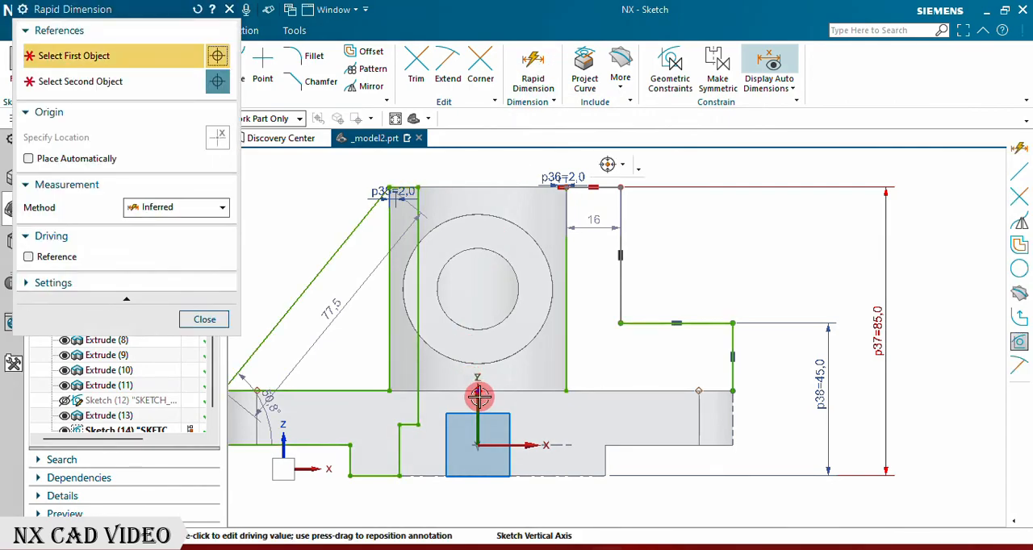
pyautogui.click(481, 288)
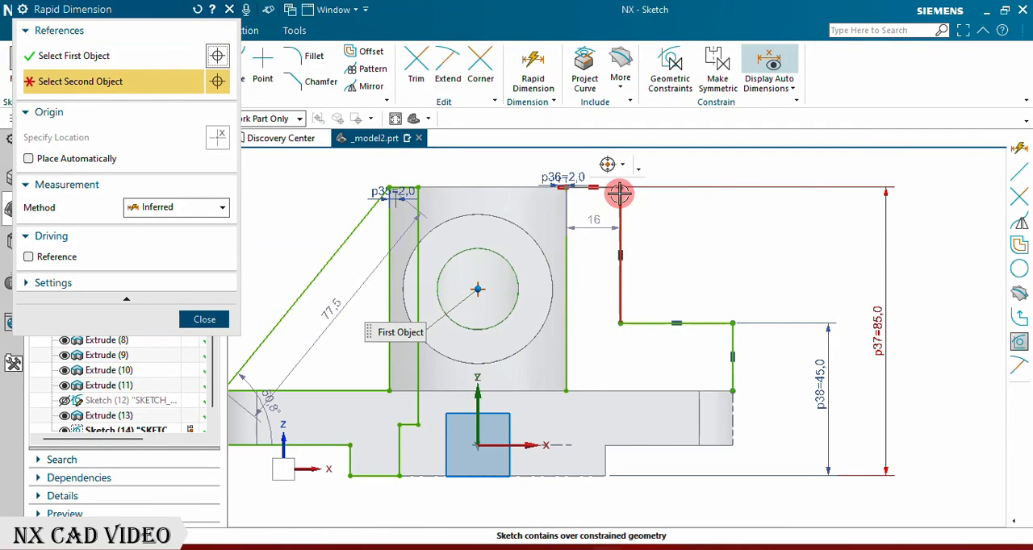
pyautogui.click(619, 188)
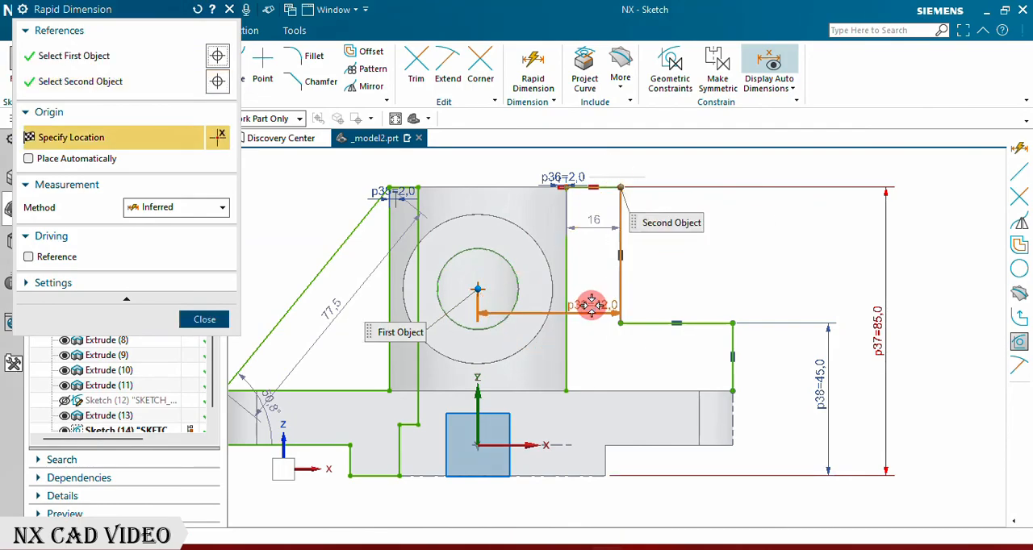
pyautogui.click(586, 313)
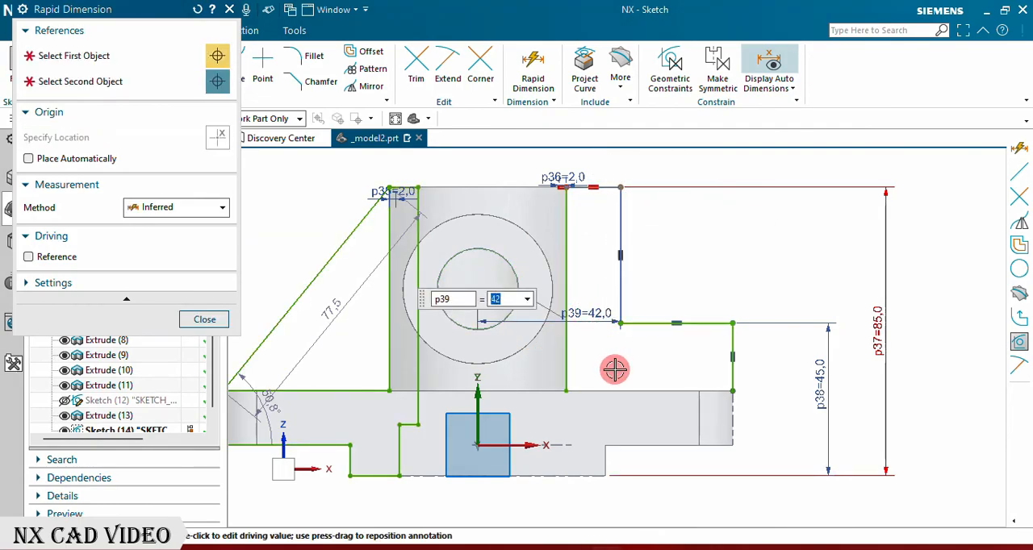
pyautogui.write('38')
pyautogui.press('Return')
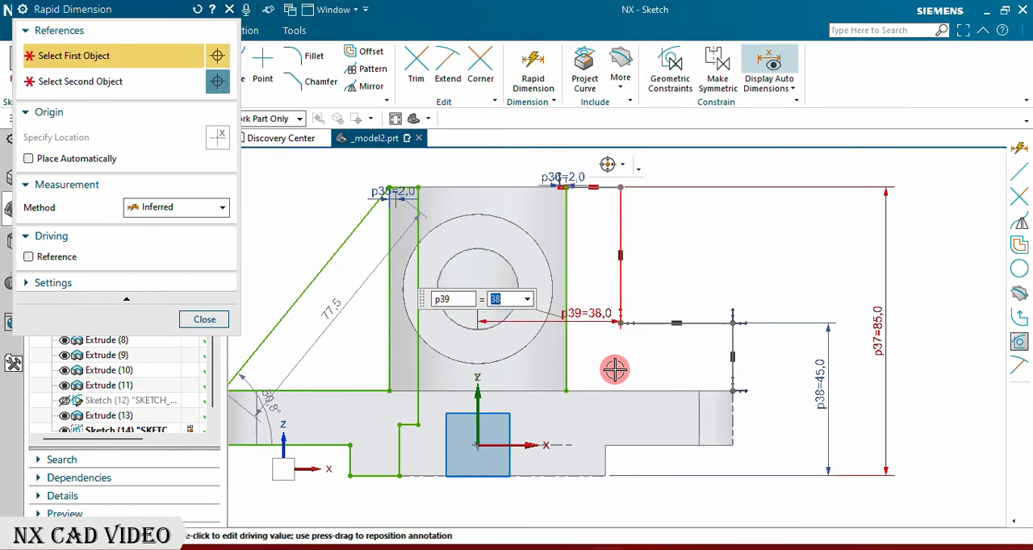
pyautogui.click(218, 323)
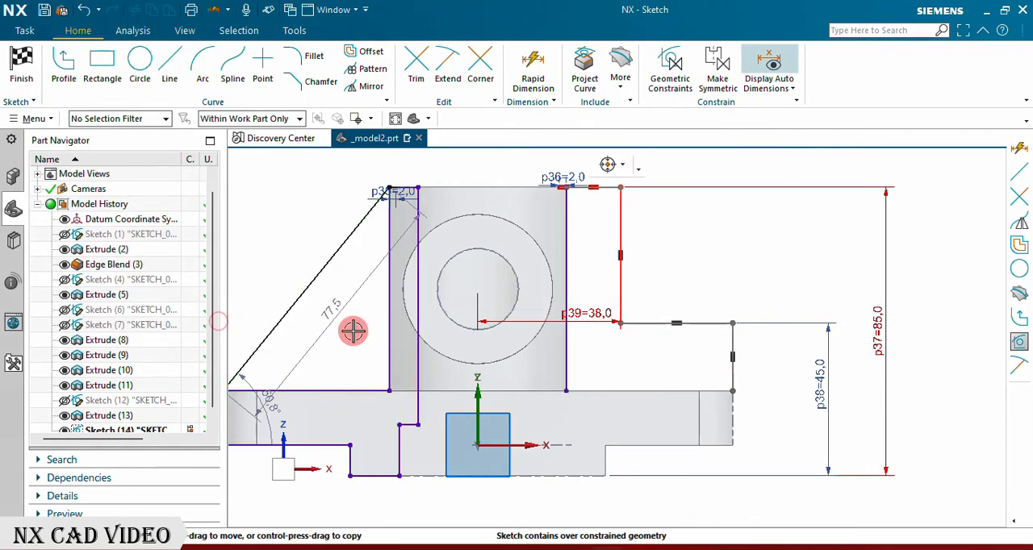
# Step: Delete the overconstrained coincident constraint where the stepped profile meets the vertical tube's top right corner
pyautogui.scroll(2, 578, 347)
pyautogui.scroll(-3, 569, 387)
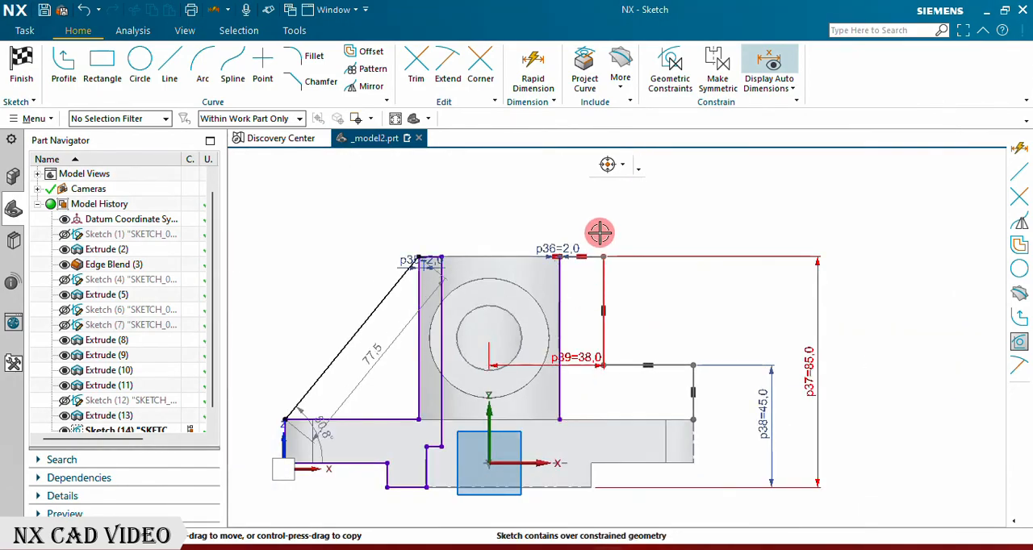
pyautogui.scroll(5, 587, 283)
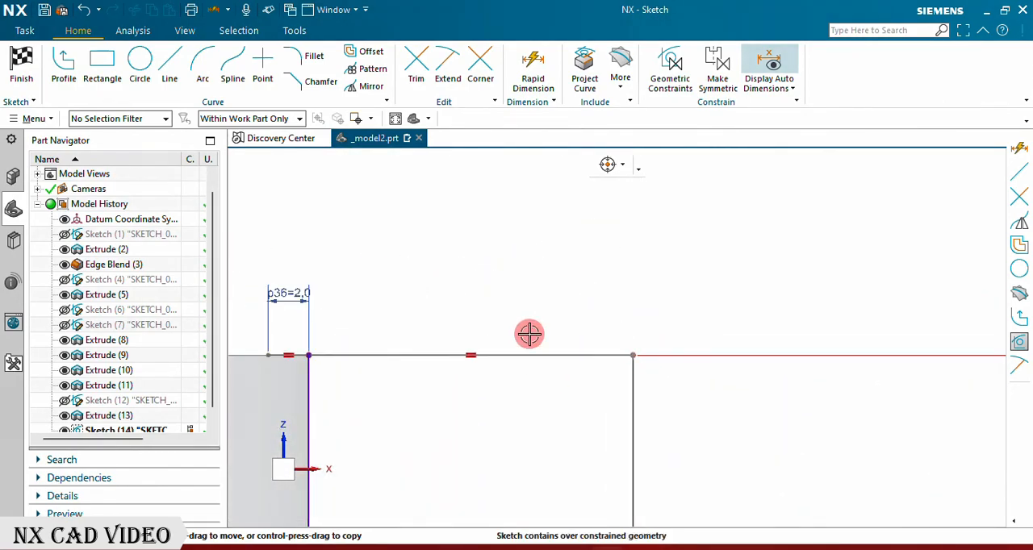
pyautogui.rightClick(300, 348)
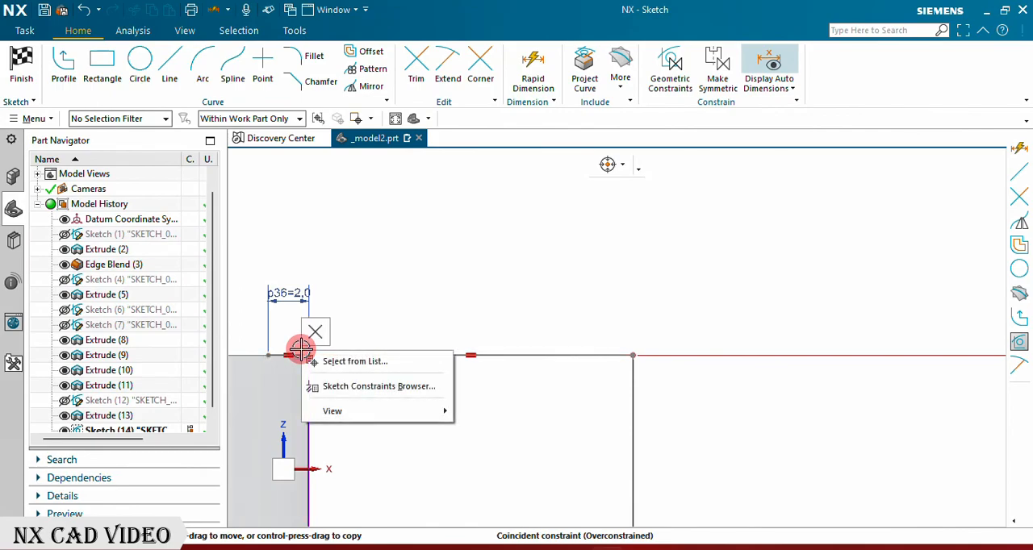
pyautogui.click(314, 335)
pyautogui.scroll(-8, 439, 297)
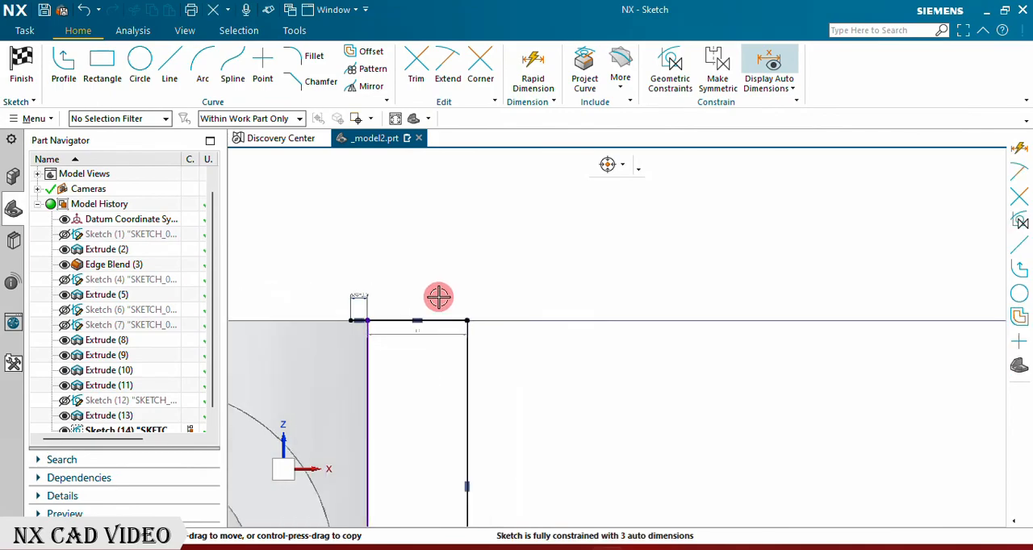
# Step: Reposition the 38 mm dimension above the vertical tube and finish the sketch
pyautogui.scroll(6, 438, 404)
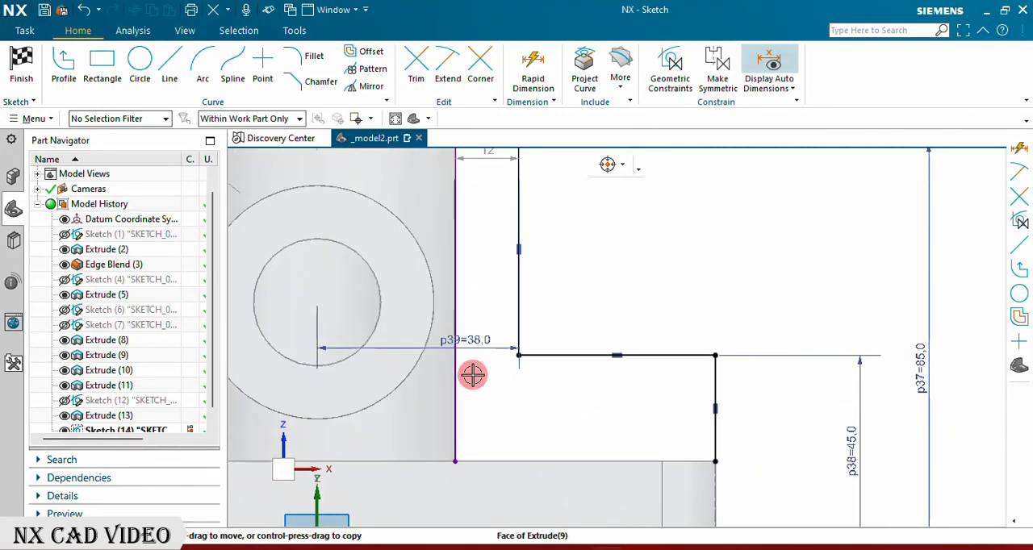
pyautogui.moveTo(476, 348); pyautogui.dragTo(477, 246)
pyautogui.scroll(-3, 547, 479)
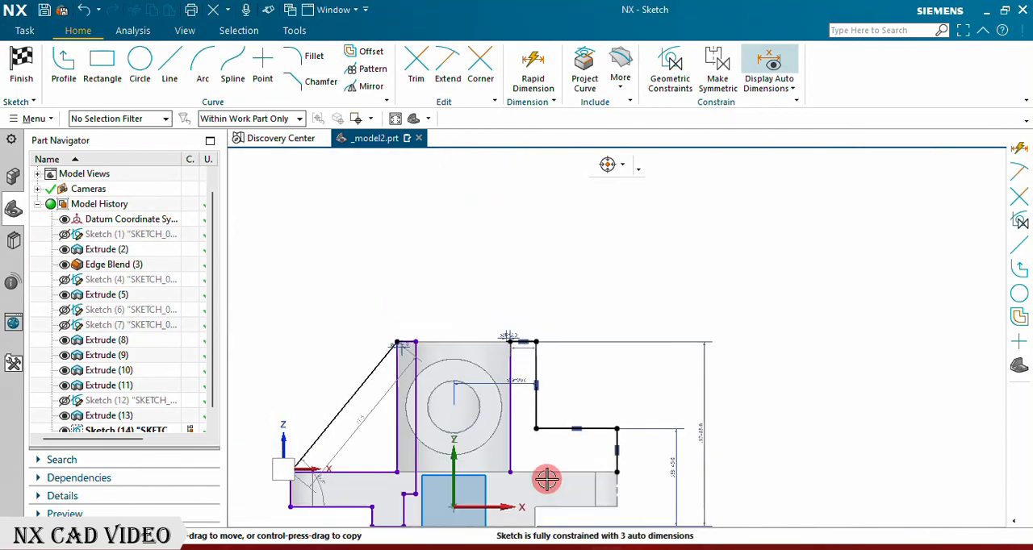
pyautogui.scroll(2, 539, 428)
pyautogui.moveTo(511, 358); pyautogui.dragTo(508, 234)
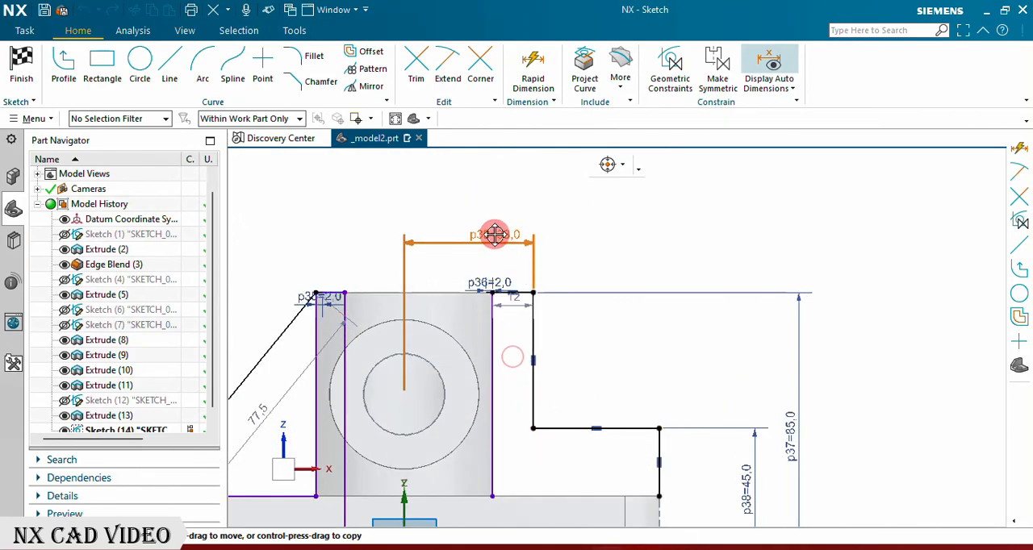
pyautogui.scroll(2, 508, 343)
pyautogui.scroll(-4, 652, 303)
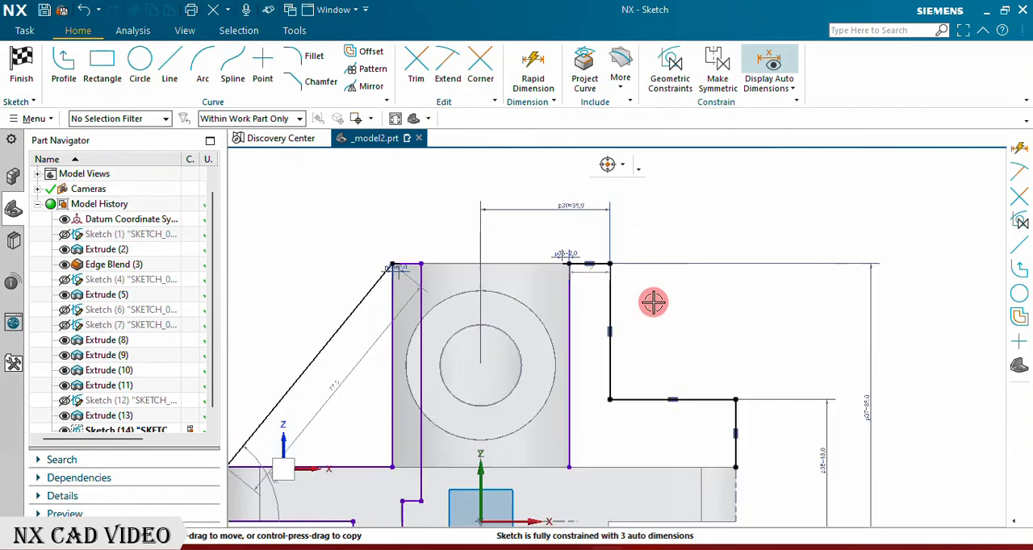
pyautogui.click(18, 63)
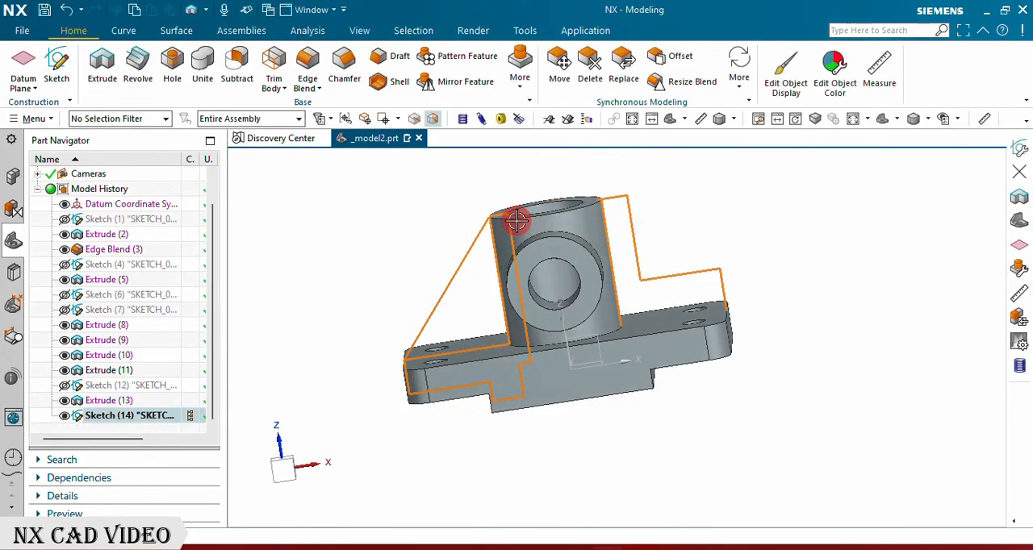
# Step: Create a 10 mm symmetric rib parallel to the section plane from the sketch's sloped line and adjoining short top line
pyautogui.scroll(6, 502, 219)
pyautogui.scroll(-3, 446, 228)
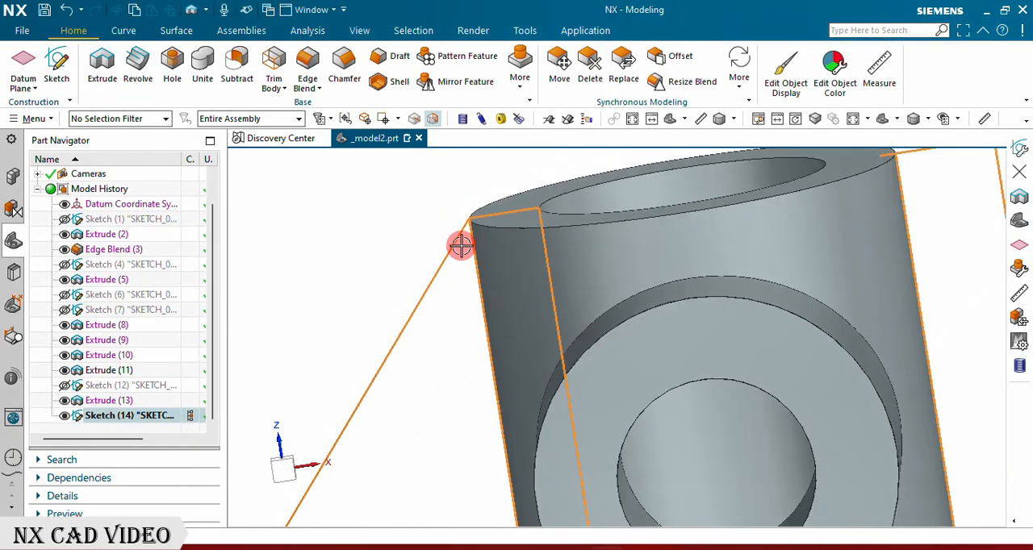
pyautogui.press('Escape')
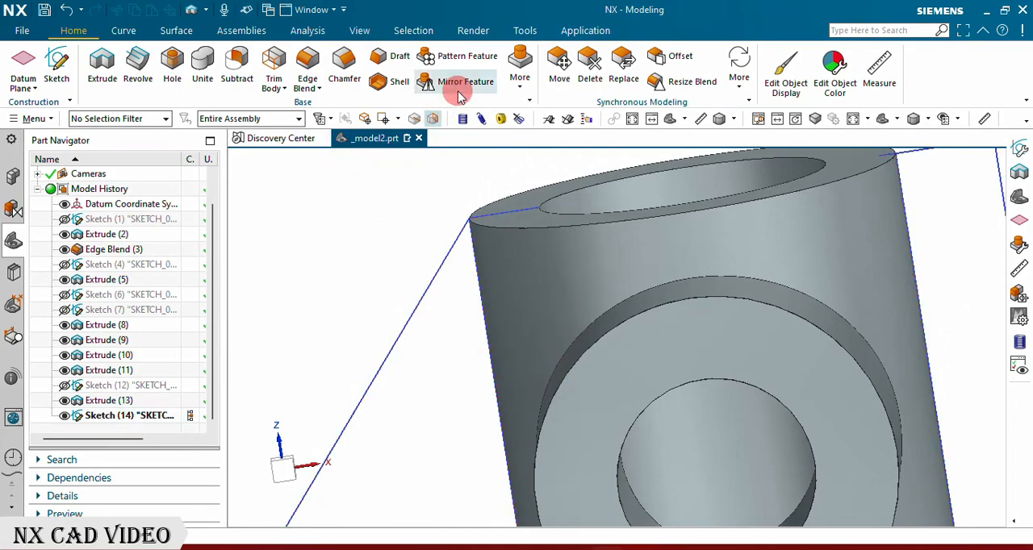
pyautogui.click(516, 77)
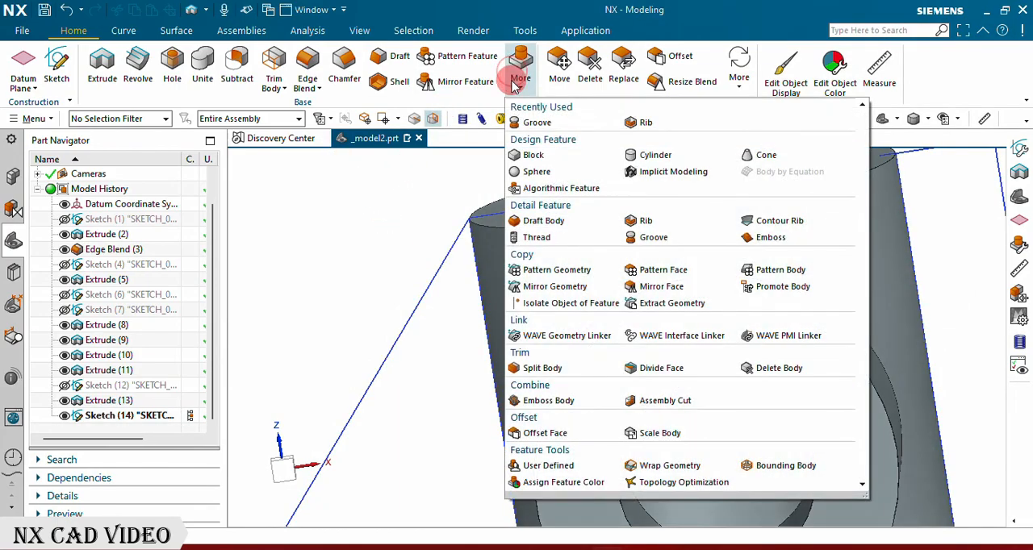
pyautogui.click(653, 227)
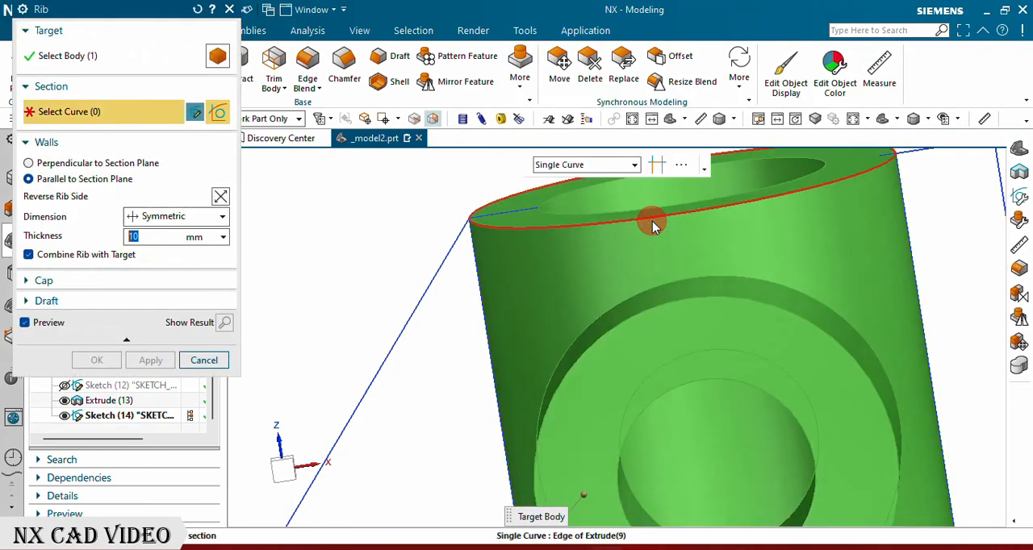
pyautogui.click(395, 332)
pyautogui.scroll(3, 461, 231)
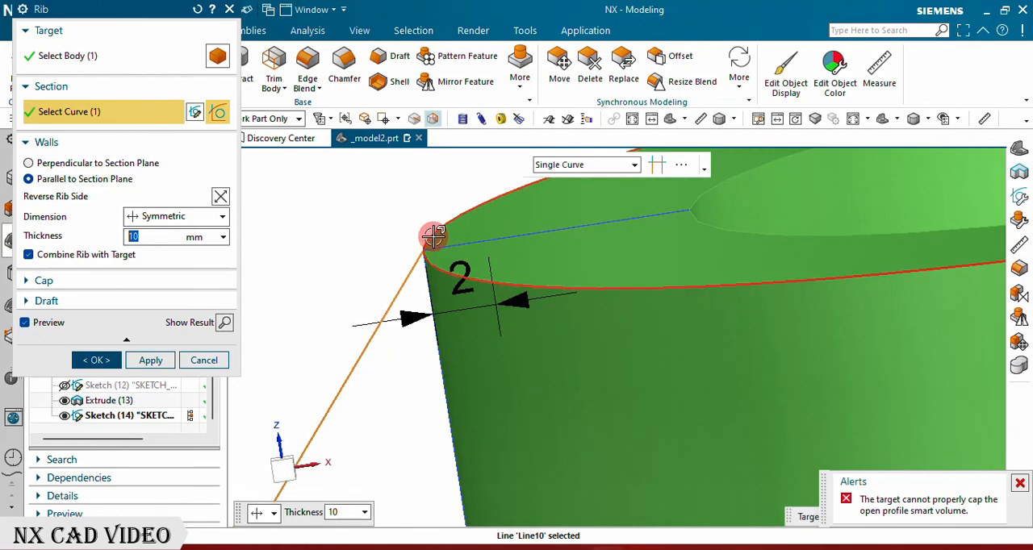
pyautogui.scroll(3, 411, 257)
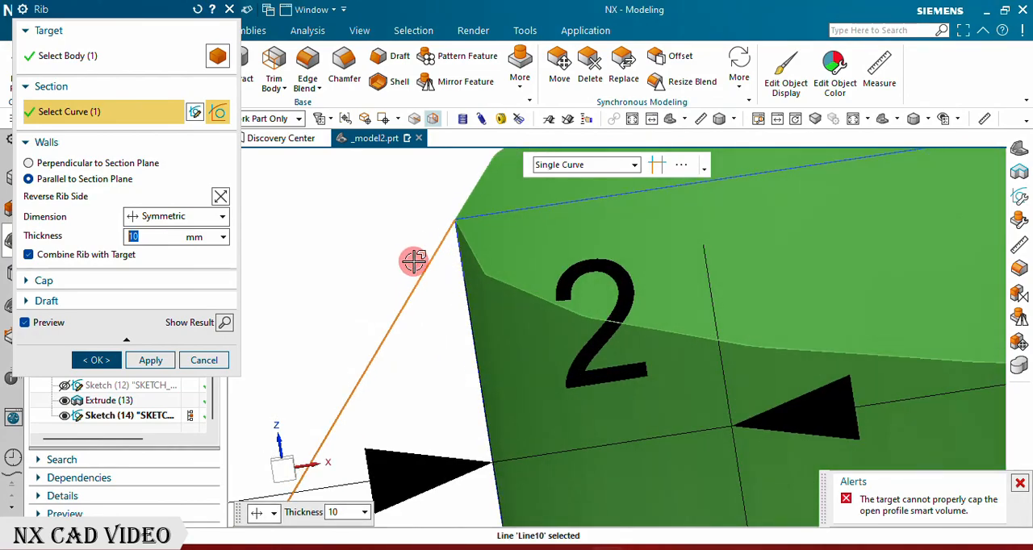
pyautogui.click(462, 215)
pyautogui.scroll(-3, 468, 270)
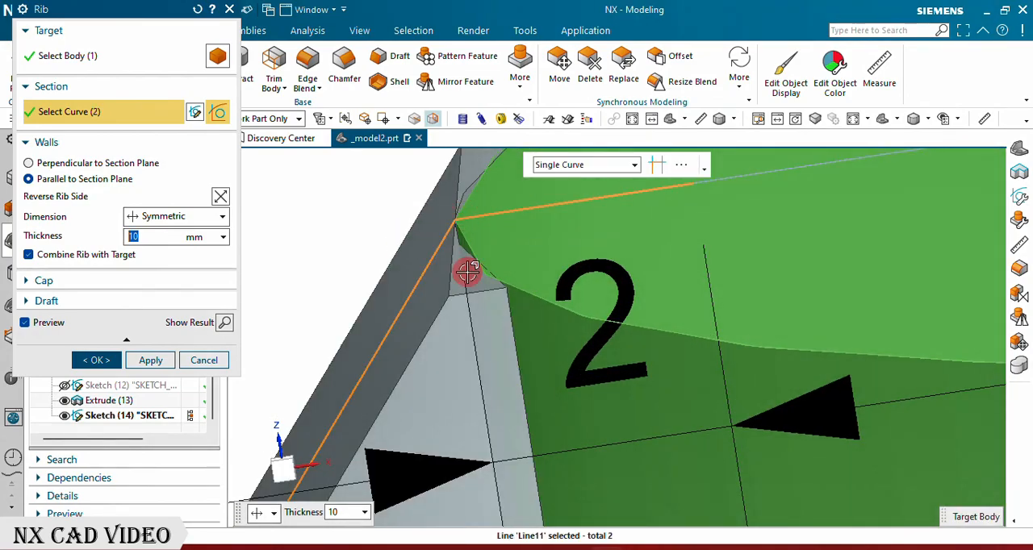
pyautogui.scroll(-6, 504, 257)
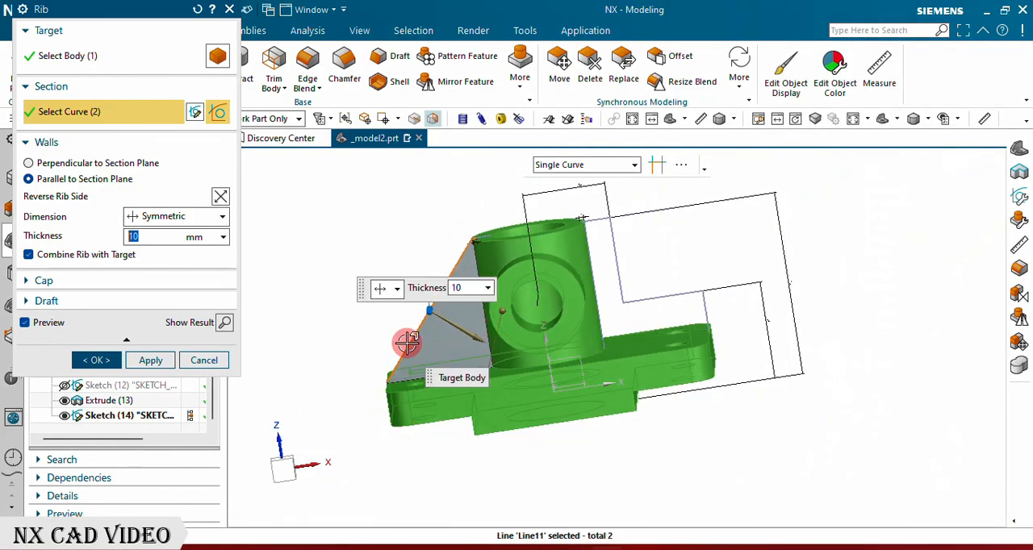
pyautogui.moveTo(310, 280); pyautogui.dragTo(253, 361, button='middle')
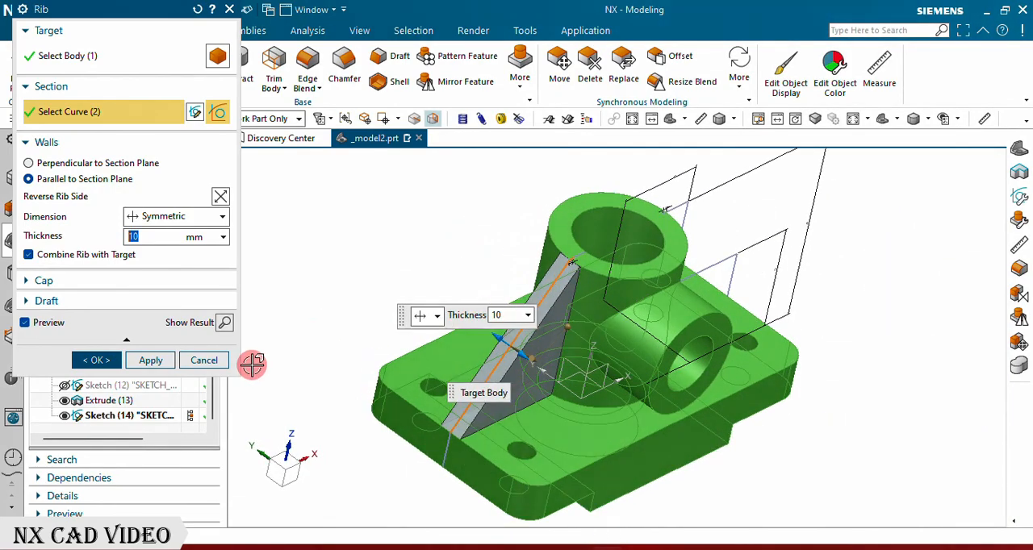
pyautogui.click(141, 369)
# Step: Create a 10 mm symmetric rib parallel to the section plane from the five stepped profile lines on the tube's other side
pyautogui.moveTo(525, 288); pyautogui.dragTo(471, 272, button='middle')
pyautogui.scroll(4, 706, 189)
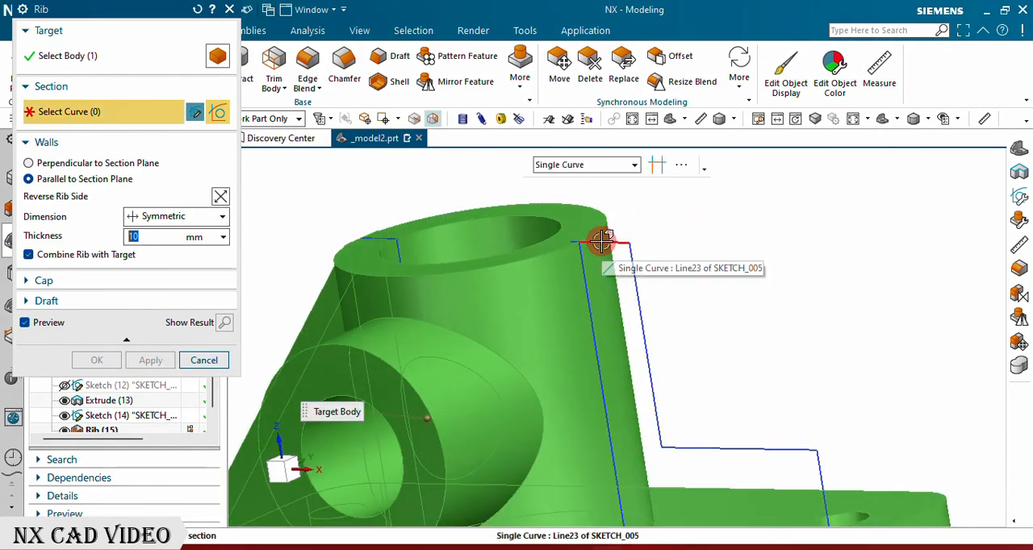
pyautogui.scroll(5, 592, 240)
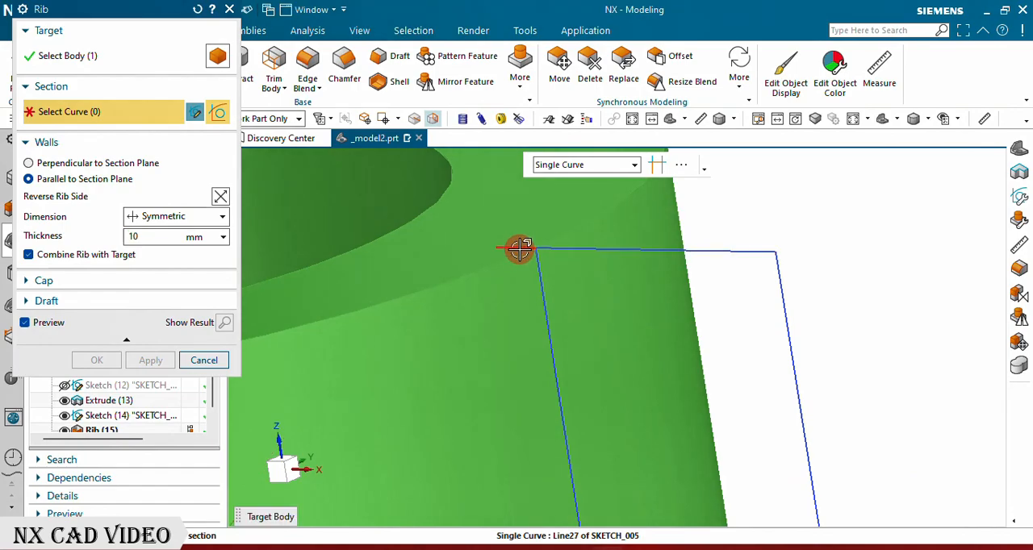
pyautogui.click(519, 249)
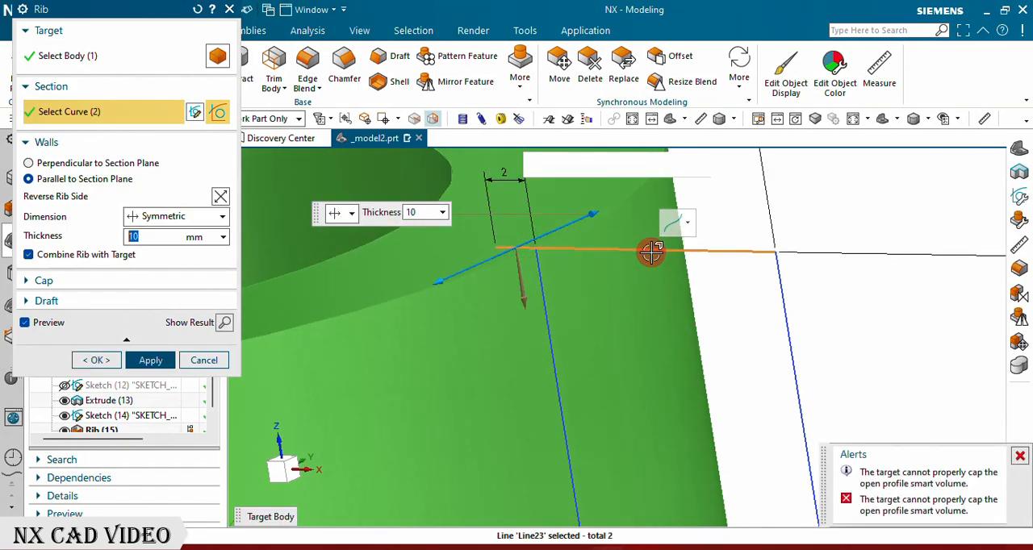
pyautogui.scroll(-2, 650, 252)
pyautogui.click(726, 299)
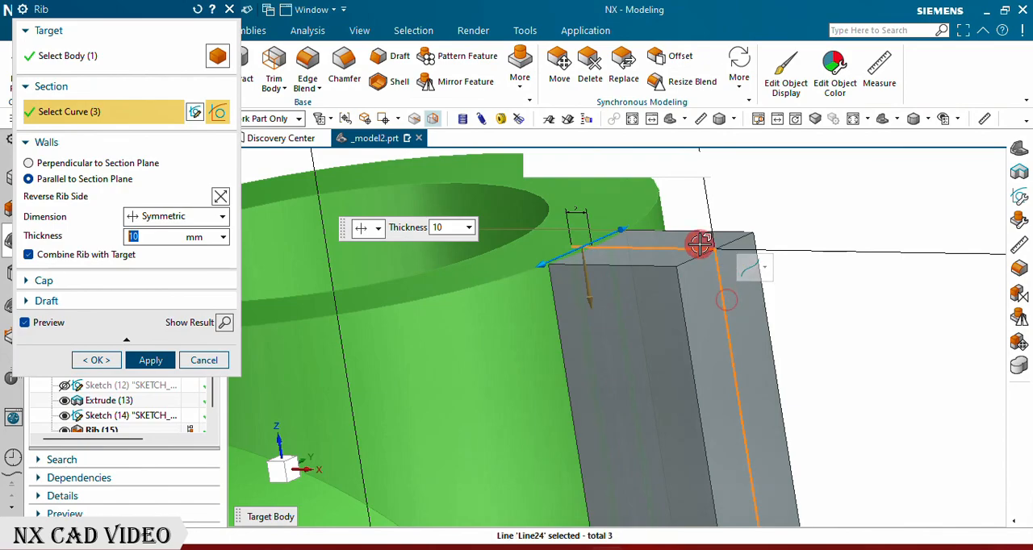
pyautogui.scroll(-3, 702, 242)
pyautogui.scroll(5, 708, 331)
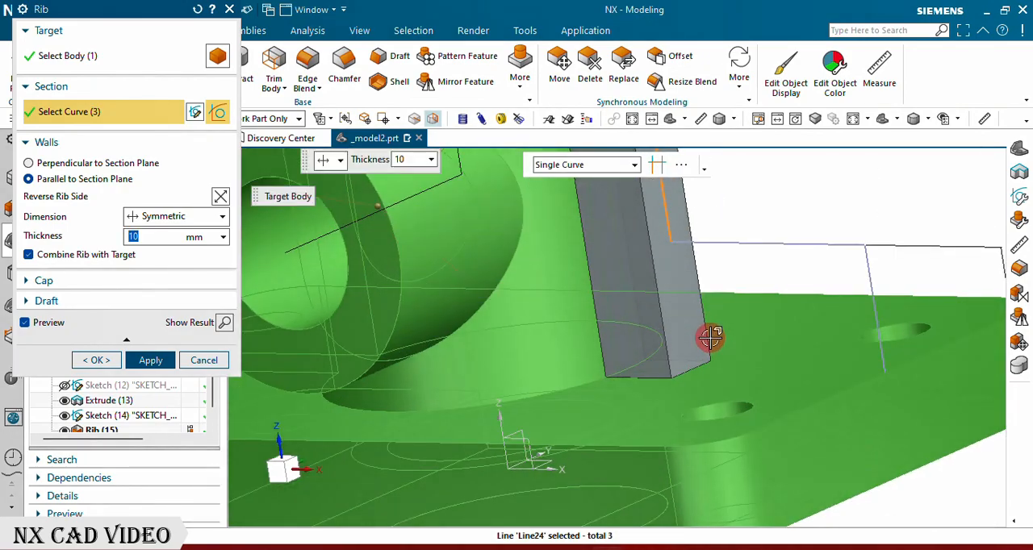
pyautogui.click(699, 242)
pyautogui.scroll(-2, 703, 235)
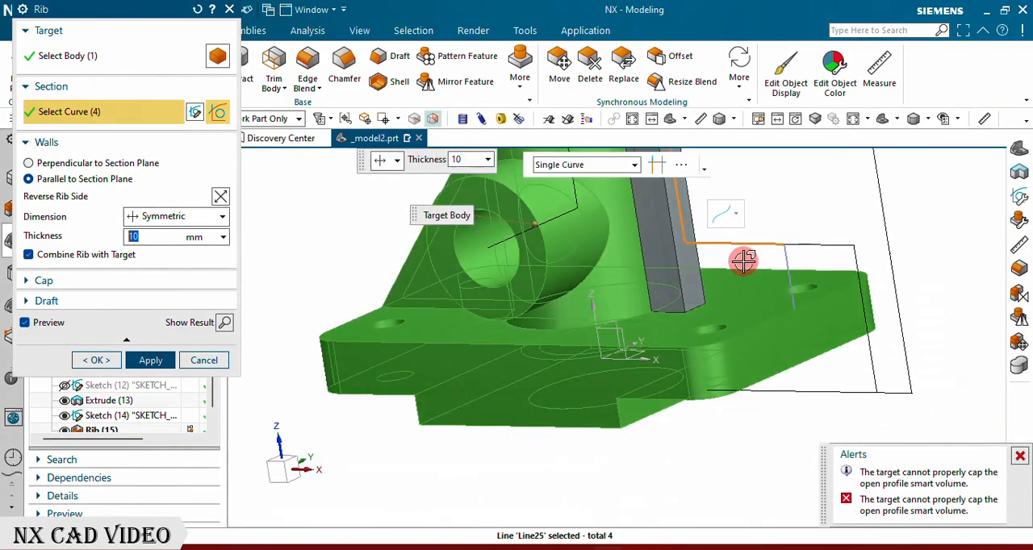
pyautogui.click(779, 274)
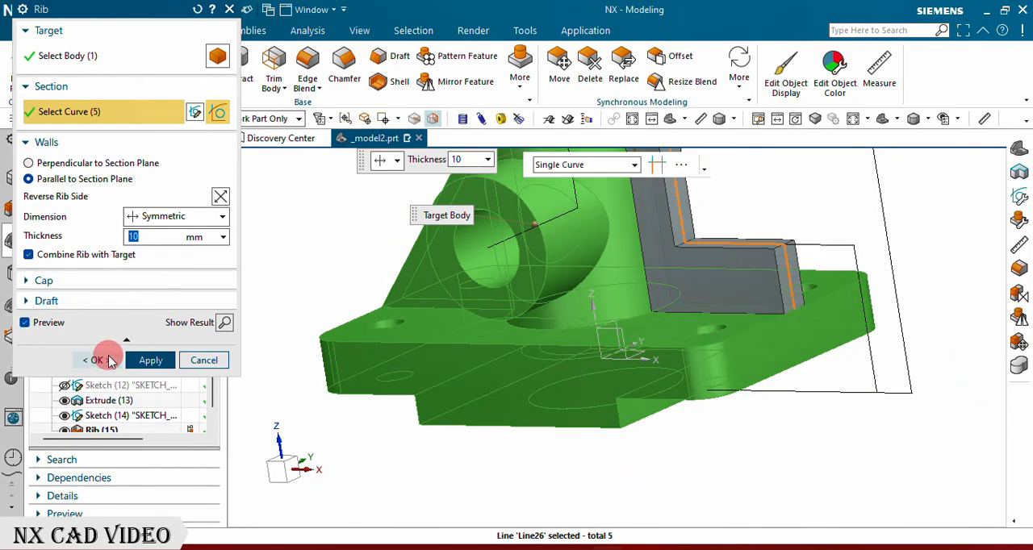
pyautogui.click(105, 363)
# Step: Hide the sketch that holds the rib profiles
pyautogui.scroll(-2, 438, 351)
pyautogui.moveTo(438, 351); pyautogui.dragTo(550, 348, button='middle')
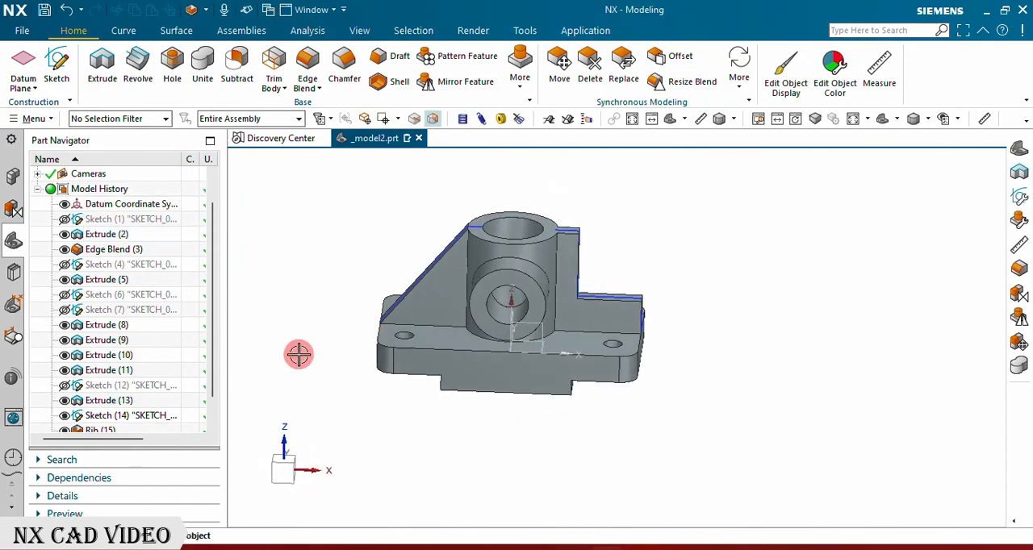
pyautogui.scroll(-2, 101, 345)
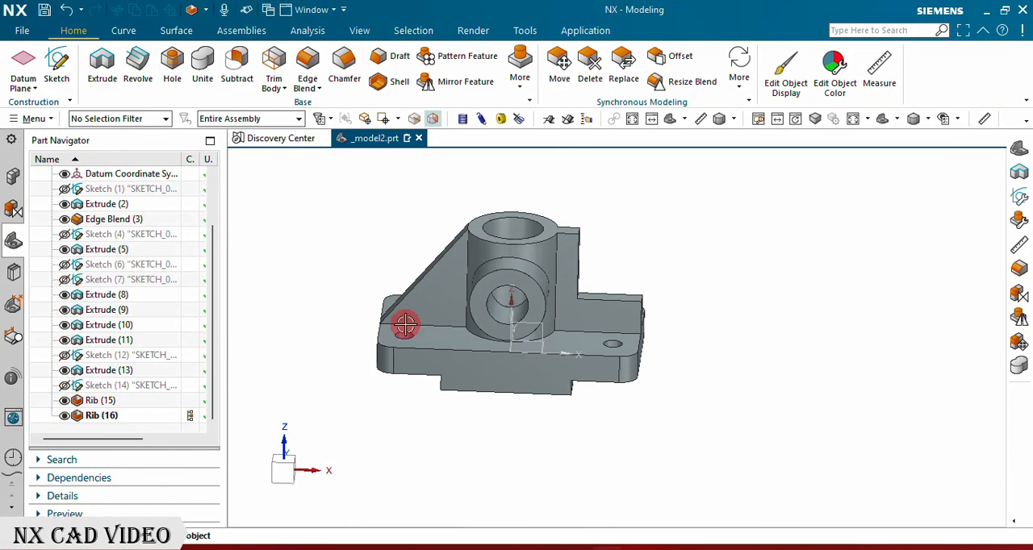
pyautogui.scroll(3, 624, 308)
pyautogui.scroll(-3, 620, 323)
# Step: Start a new sketch on the XZ plane of the datum coordinate system
pyautogui.moveTo(615, 330); pyautogui.dragTo(635, 319, button='middle')
pyautogui.moveTo(647, 345); pyautogui.dragTo(613, 344, button='middle')
pyautogui.click(51, 68)
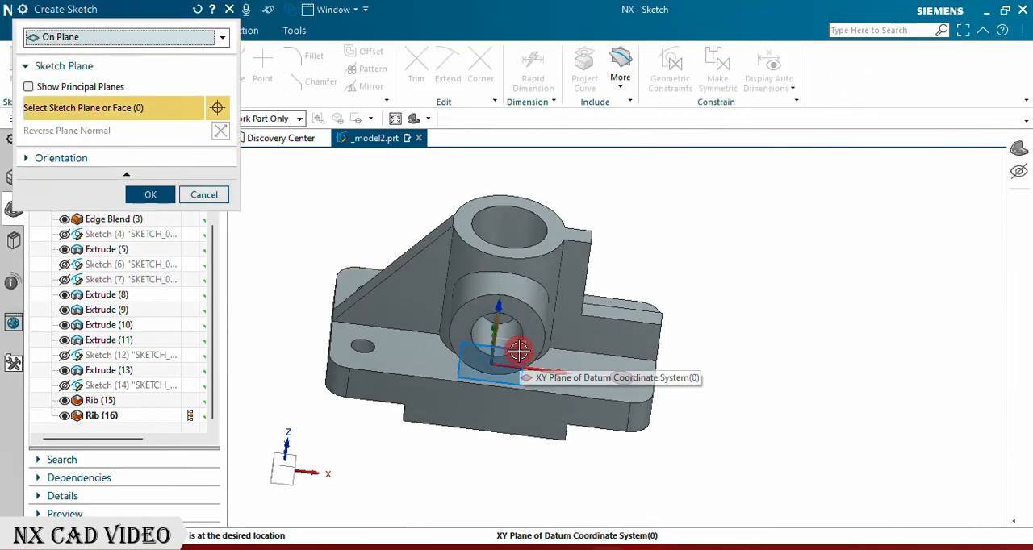
pyautogui.moveTo(518, 357)
pyautogui.mouseDown(button='middle')
pyautogui.moveTo(484, 381)
pyautogui.moveTo(534, 351)
pyautogui.mouseUp(button='middle')
pyautogui.click(538, 335)
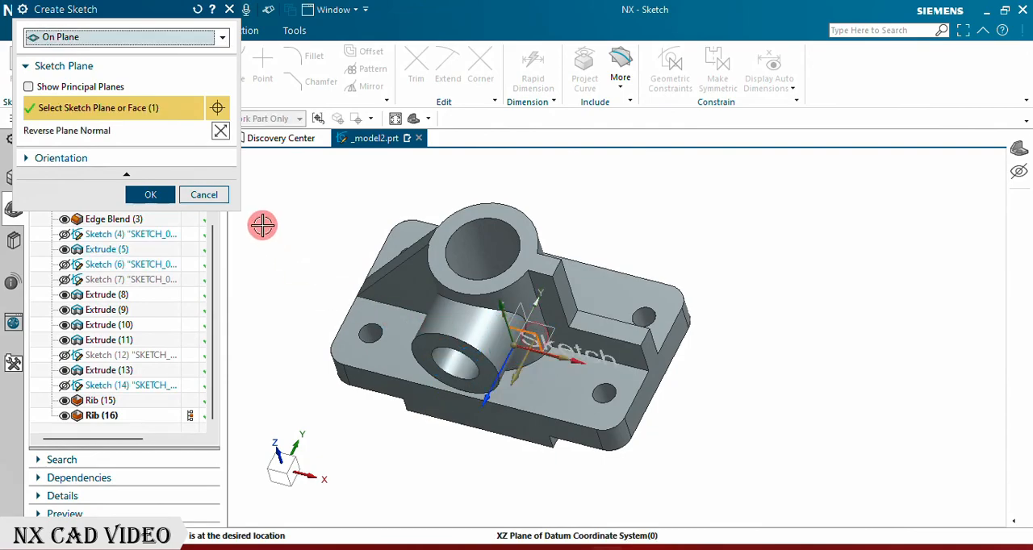
pyautogui.click(162, 198)
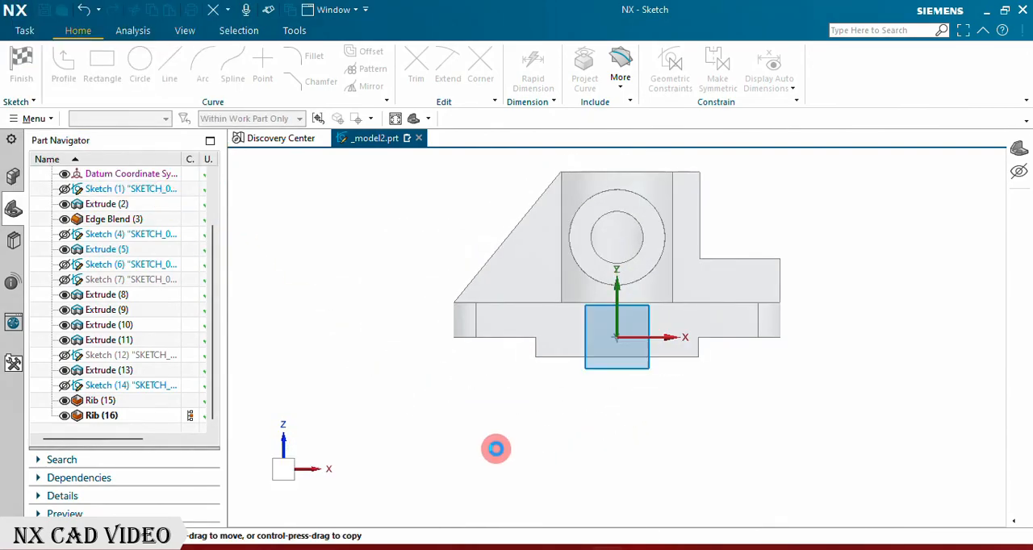
# Step: Sketch a rectangle about 13 mm wide and 42 mm high from above the vertical tube down into the cross cylinder's hole
pyautogui.scroll(2, 622, 299)
pyautogui.scroll(-2, 594, 258)
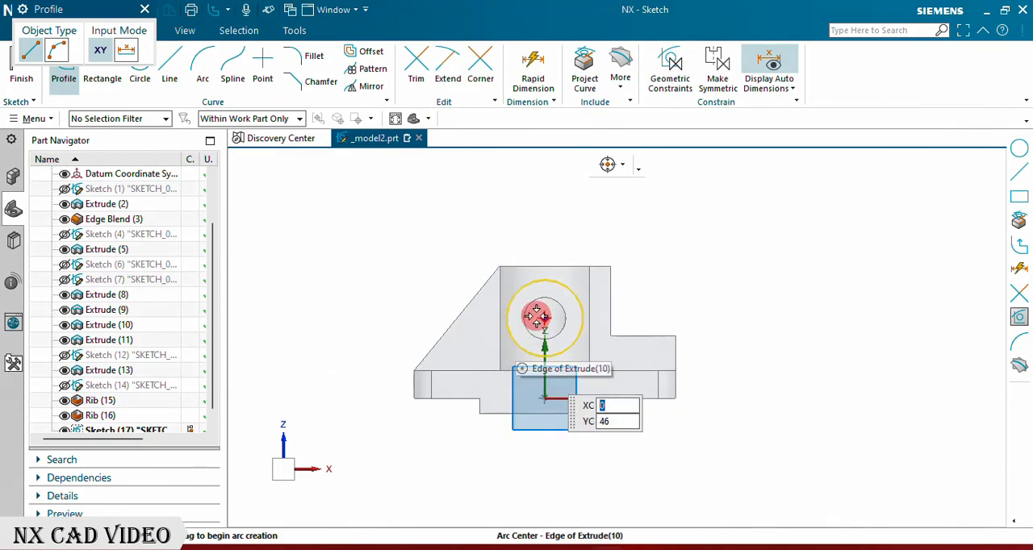
pyautogui.scroll(2, 648, 265)
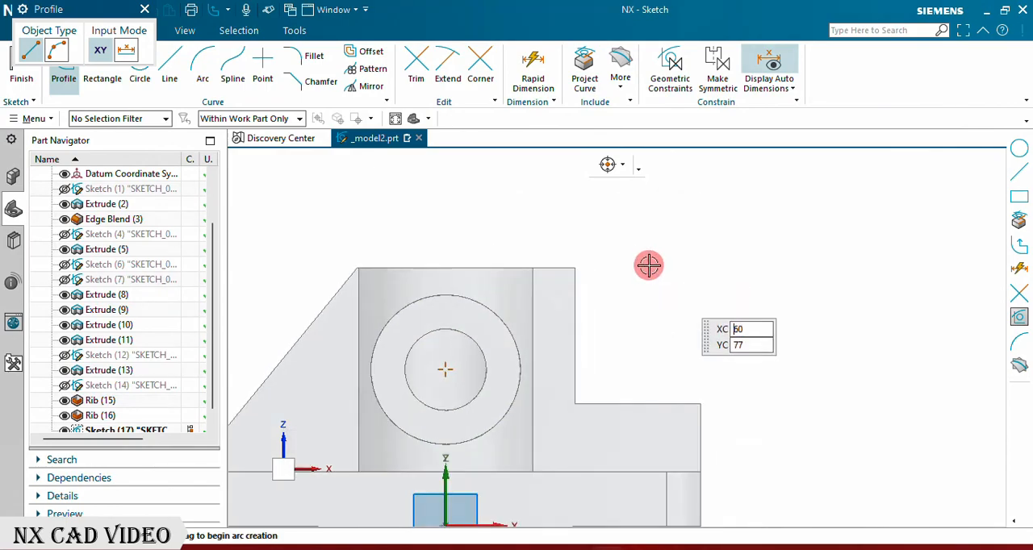
pyautogui.click(144, 10)
pyautogui.click(91, 76)
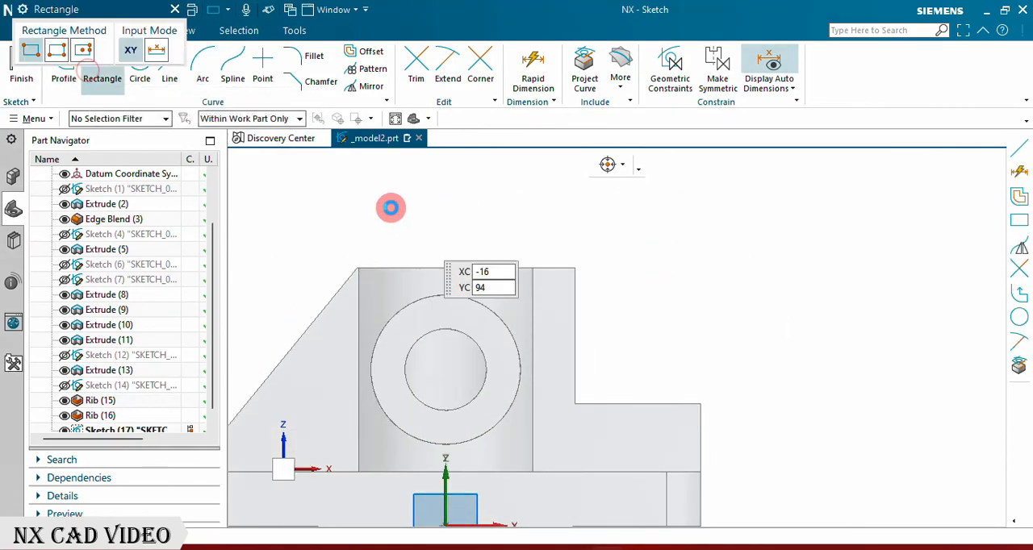
pyautogui.click(418, 224)
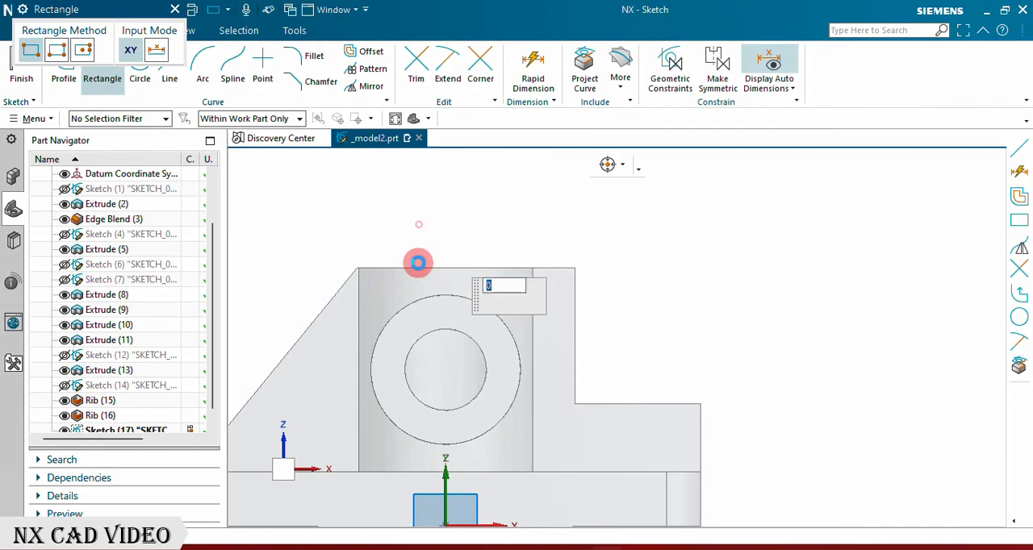
pyautogui.click(463, 365)
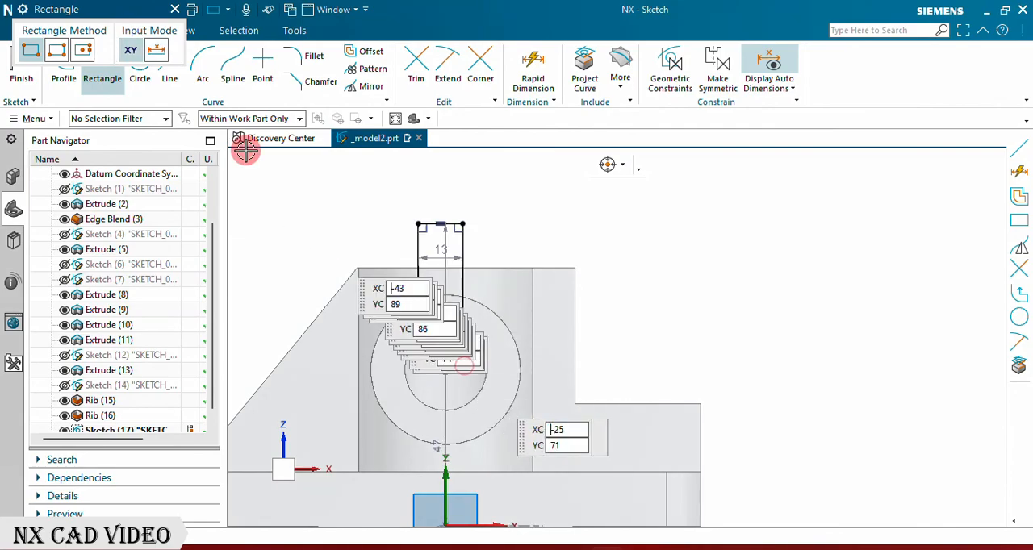
pyautogui.click(175, 10)
# Step: Constrain the midpoint of the rectangle's bottom edge onto the sketch's vertical axis
pyautogui.scroll(-2, 489, 272)
pyautogui.scroll(5, 491, 286)
pyautogui.scroll(-1, 450, 279)
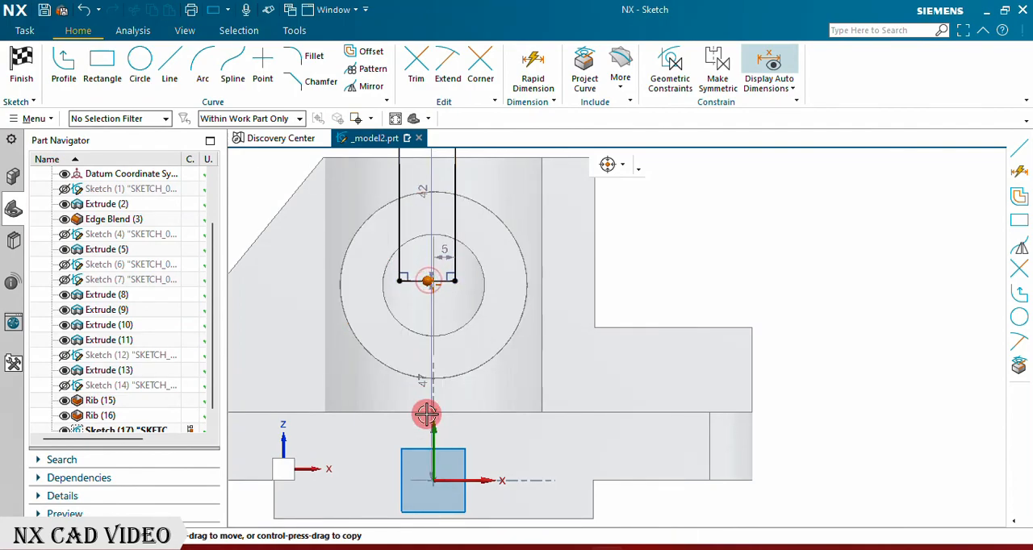
pyautogui.scroll(6, 430, 436)
pyautogui.scroll(-5, 493, 314)
pyautogui.scroll(6, 499, 419)
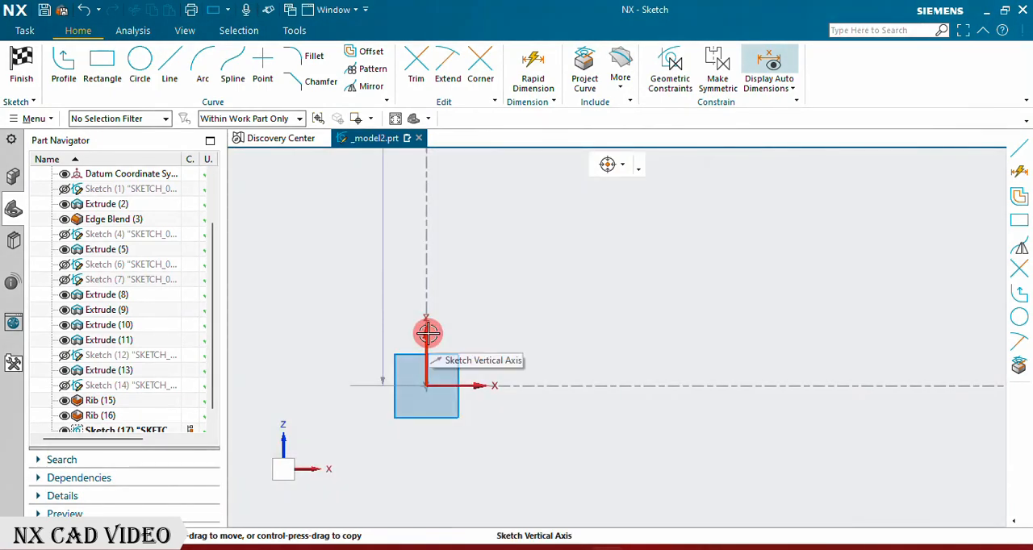
pyautogui.click(424, 330)
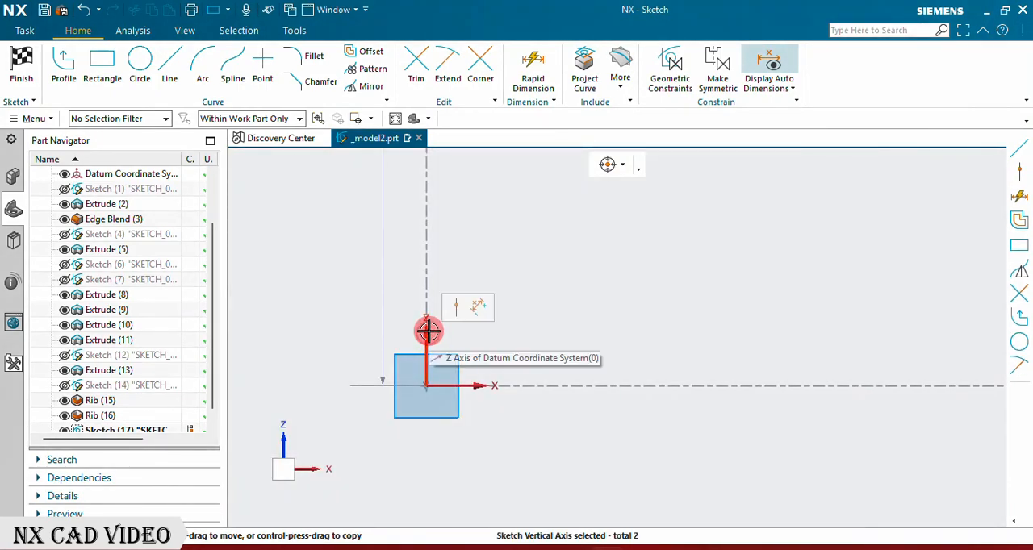
pyautogui.scroll(-6, 517, 371)
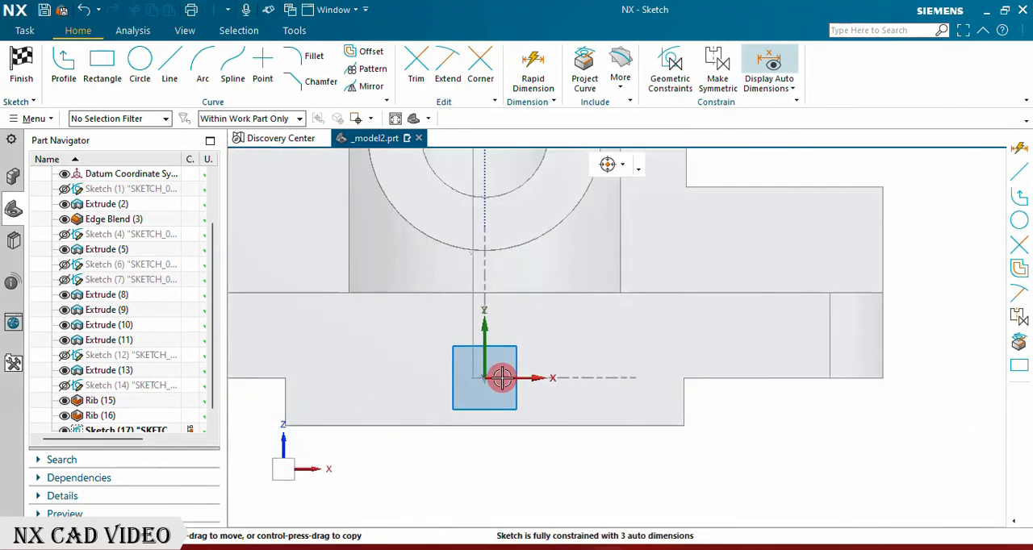
pyautogui.scroll(5, 476, 223)
pyautogui.scroll(-5, 502, 403)
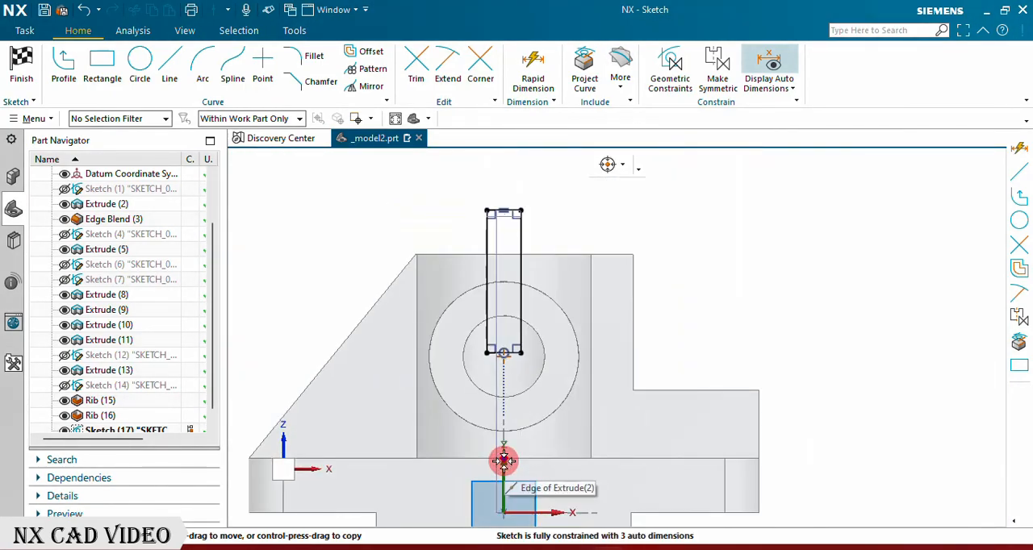
# Step: Set the rectangle's width to 10 mm
pyautogui.scroll(5, 520, 223)
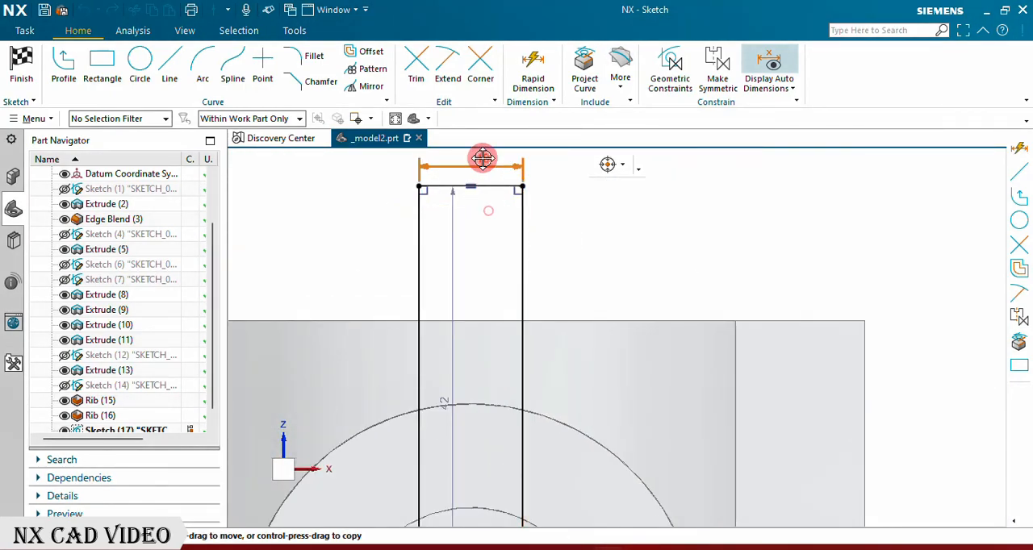
pyautogui.scroll(-4, 569, 295)
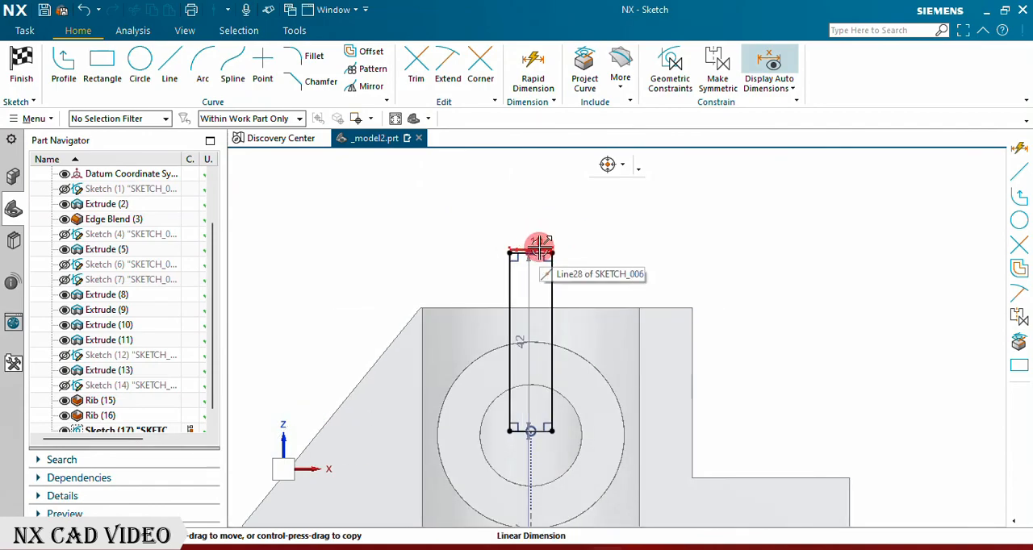
pyautogui.scroll(5, 540, 248)
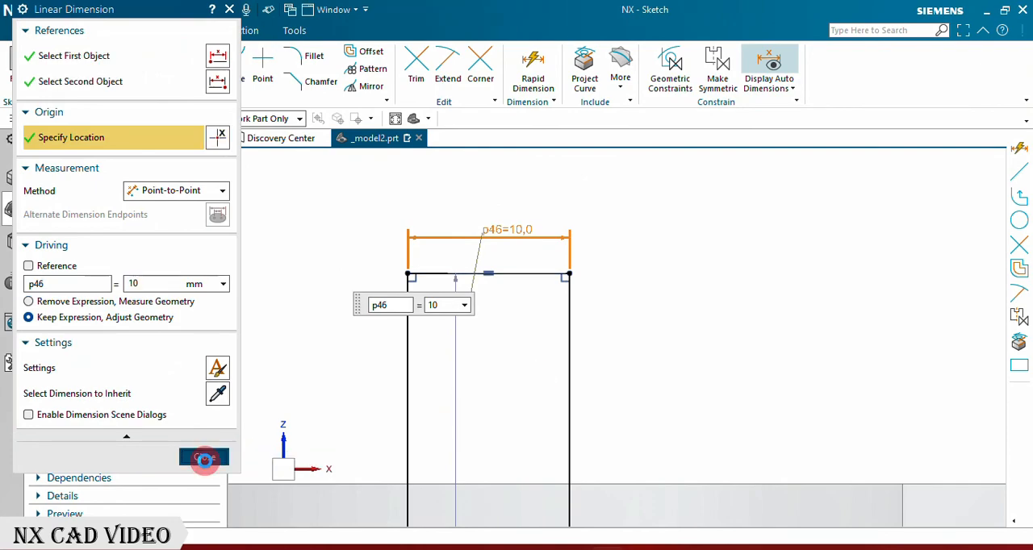
pyautogui.click(204, 458)
pyautogui.scroll(-5, 537, 319)
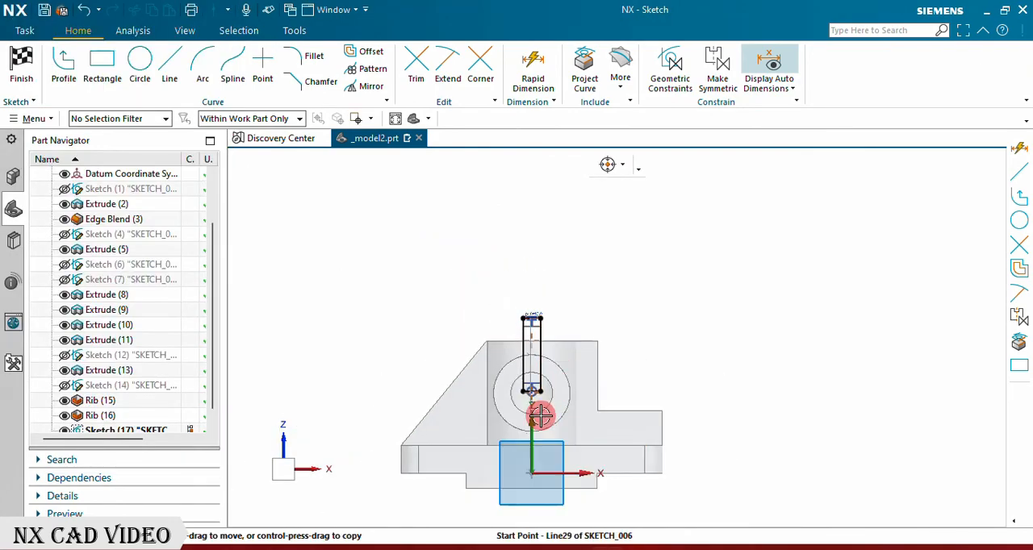
# Step: Finish the sketch and extrude the 10 mm wide rectangle from 0 to 71 mm, subtracting a slot through the tube and cross cylinder walls
pyautogui.scroll(2, 540, 416)
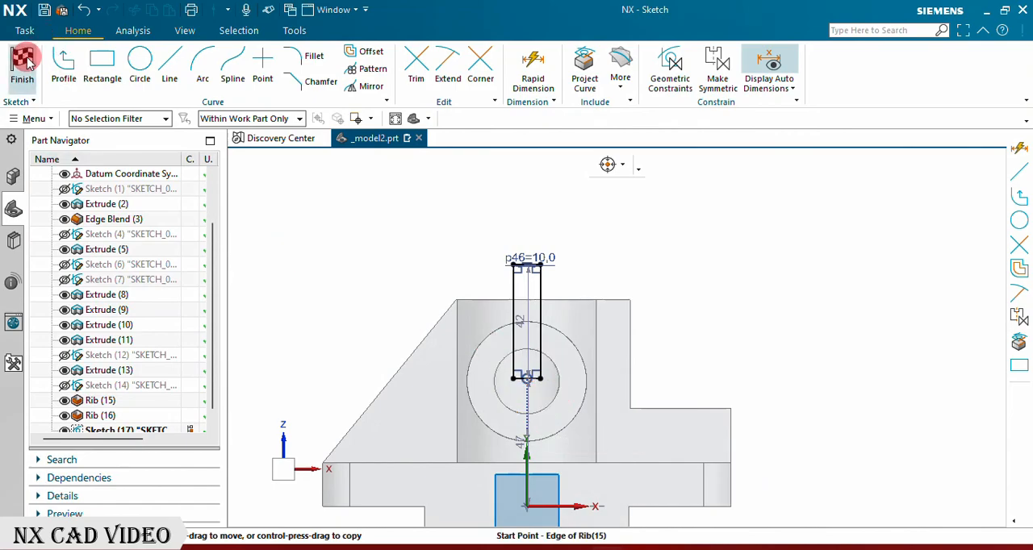
pyautogui.click(23, 61)
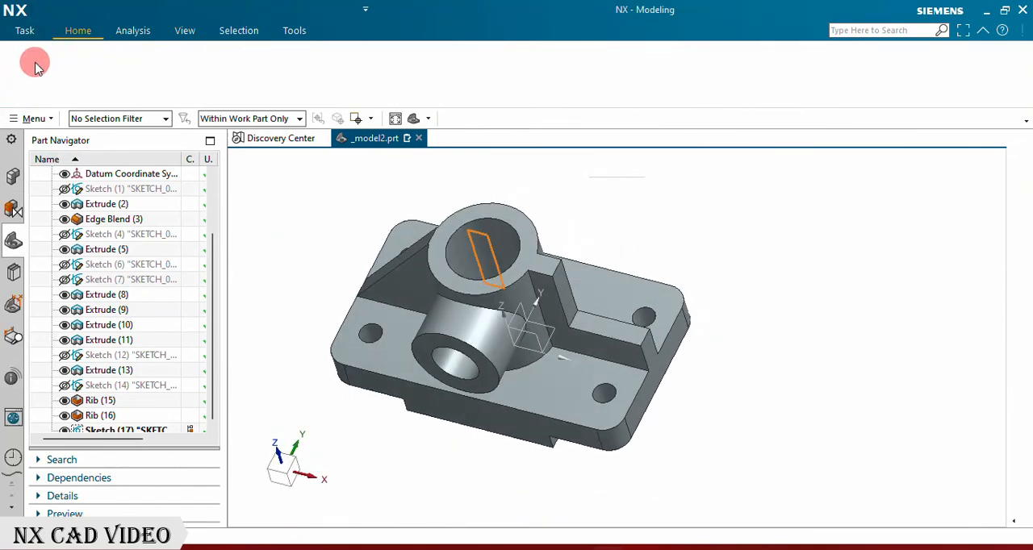
pyautogui.click(103, 55)
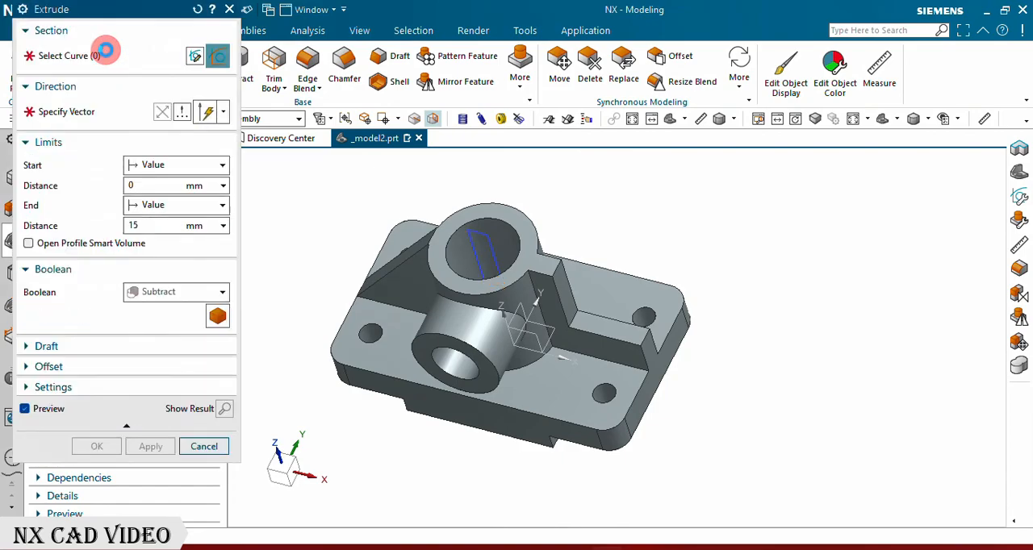
pyautogui.click(139, 187)
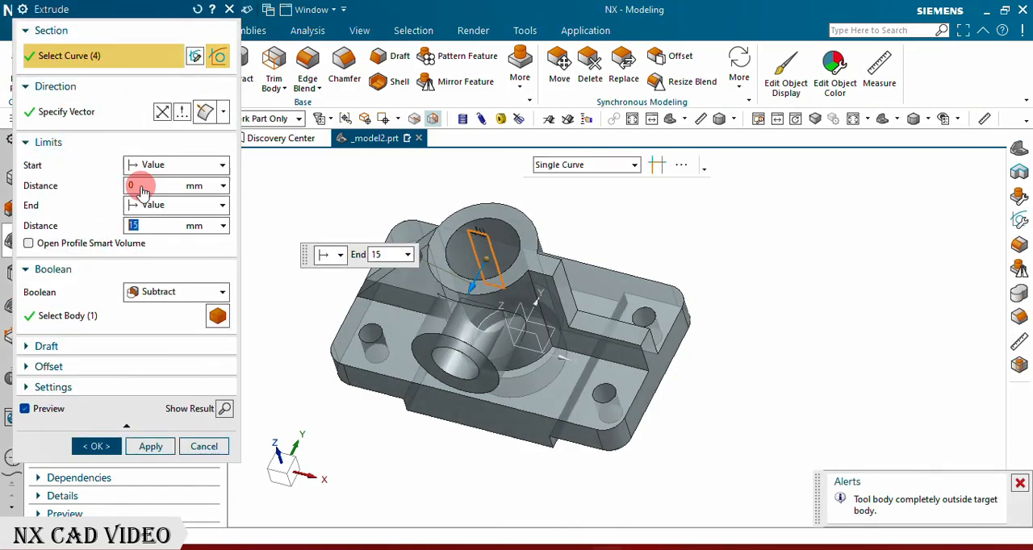
pyautogui.moveTo(454, 345); pyautogui.dragTo(422, 381)
pyautogui.click(156, 446)
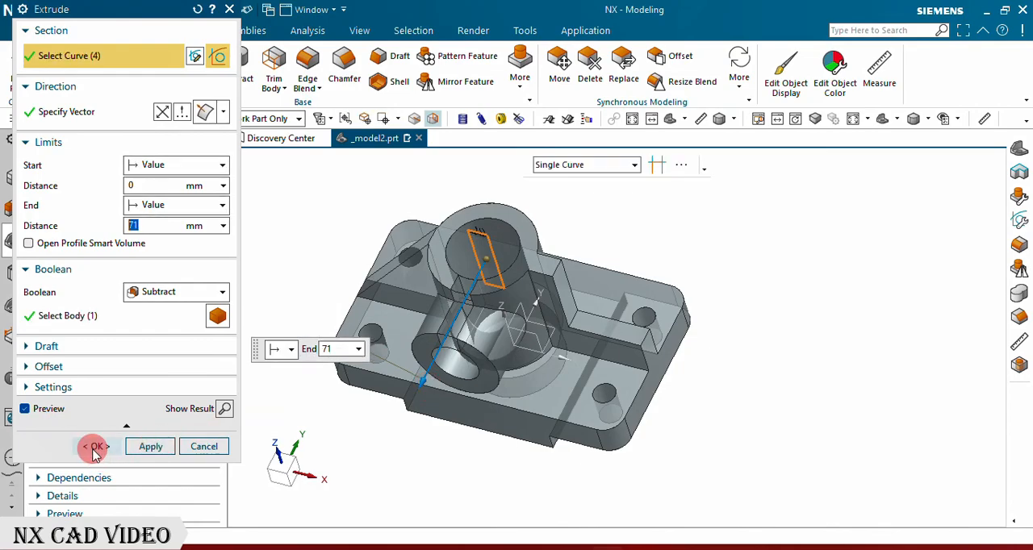
pyautogui.click(94, 448)
# Step: Hide the slot's rectangle sketch and the datum coordinate system
pyautogui.moveTo(396, 272); pyautogui.dragTo(355, 278, button='middle')
pyautogui.scroll(-1, 132, 339)
pyautogui.click(66, 402)
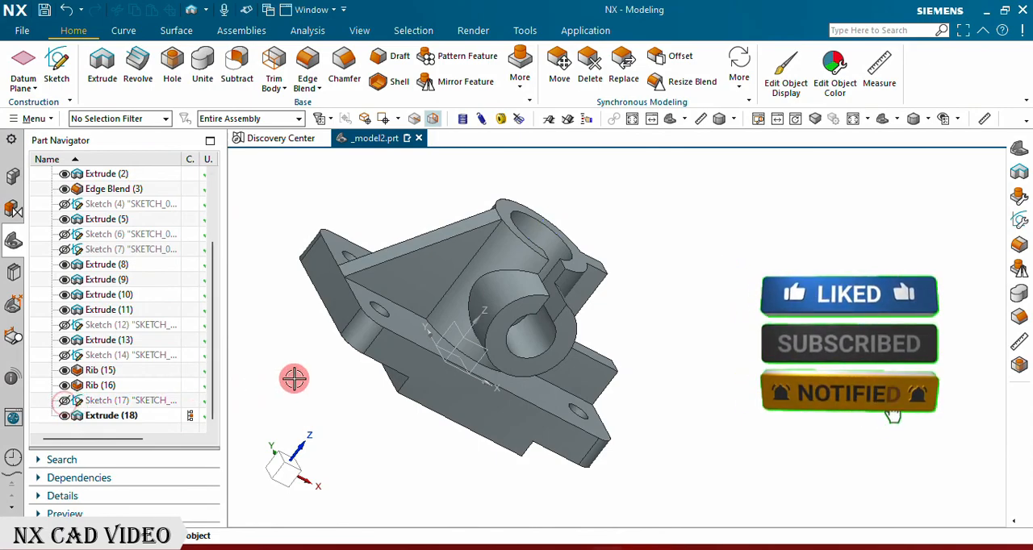
pyautogui.scroll(5, 121, 294)
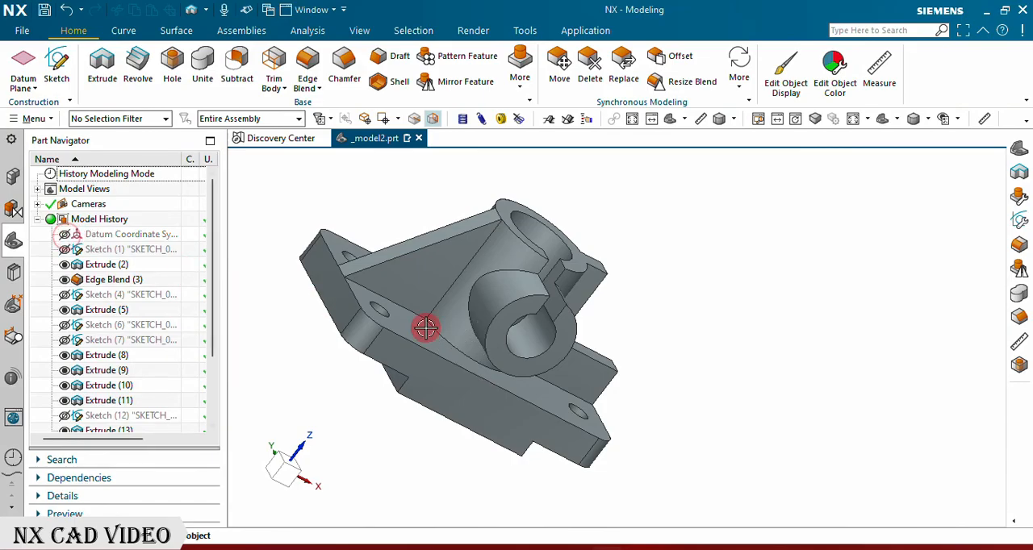
pyautogui.moveTo(560, 349); pyautogui.dragTo(476, 336, button='middle')
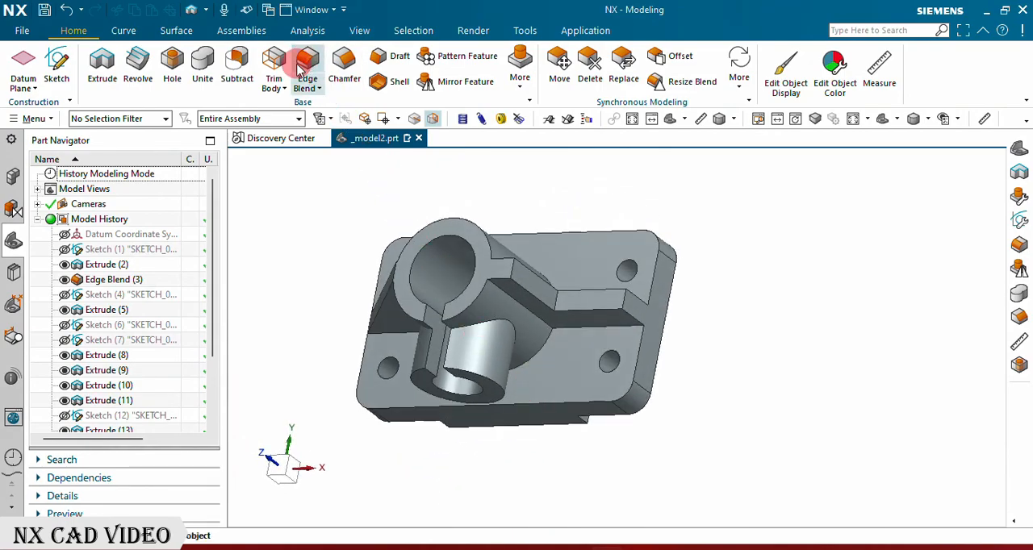
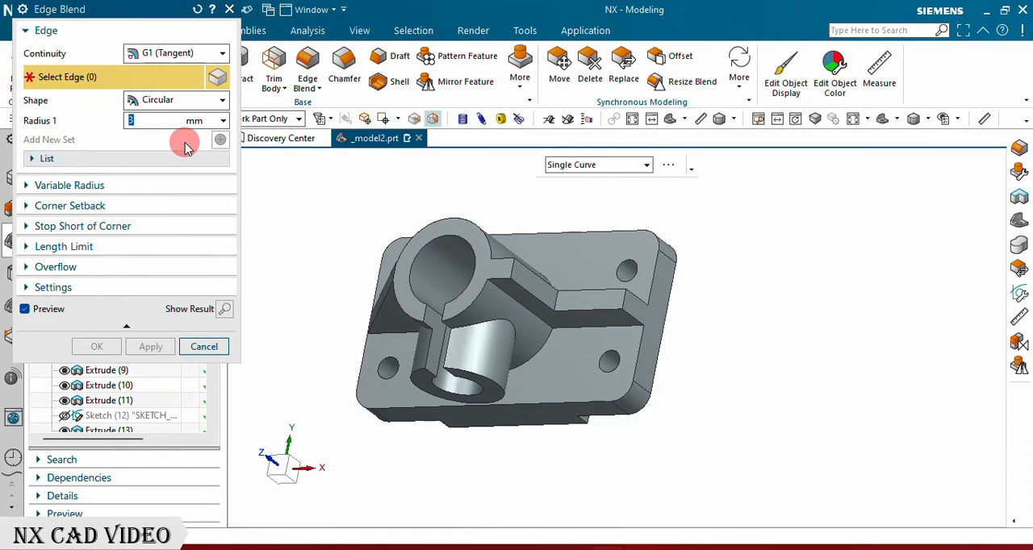
# Step: Edge blend the three corner edges along the top profile of the stepped side rib with a 3 mm radius
pyautogui.click(508, 270)
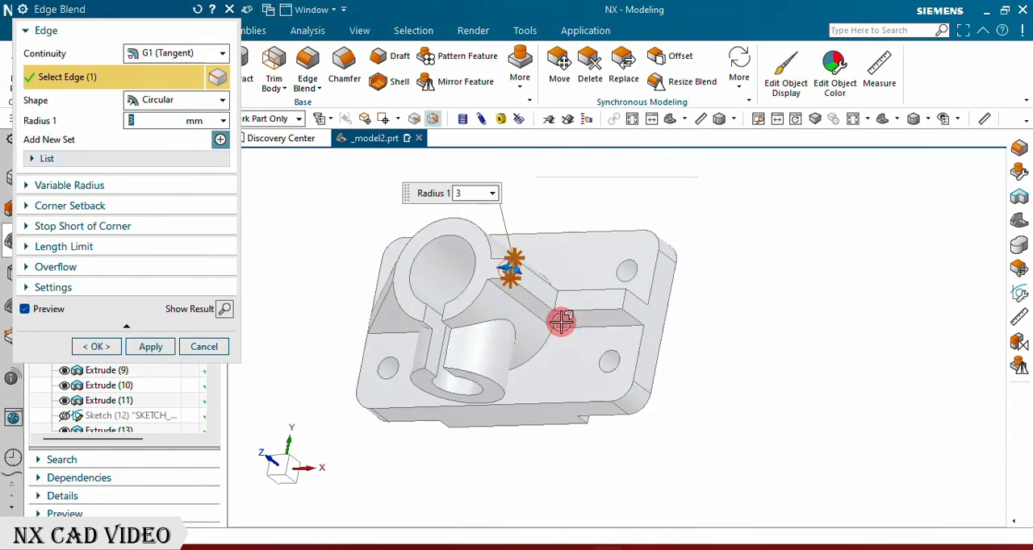
pyautogui.click(623, 304)
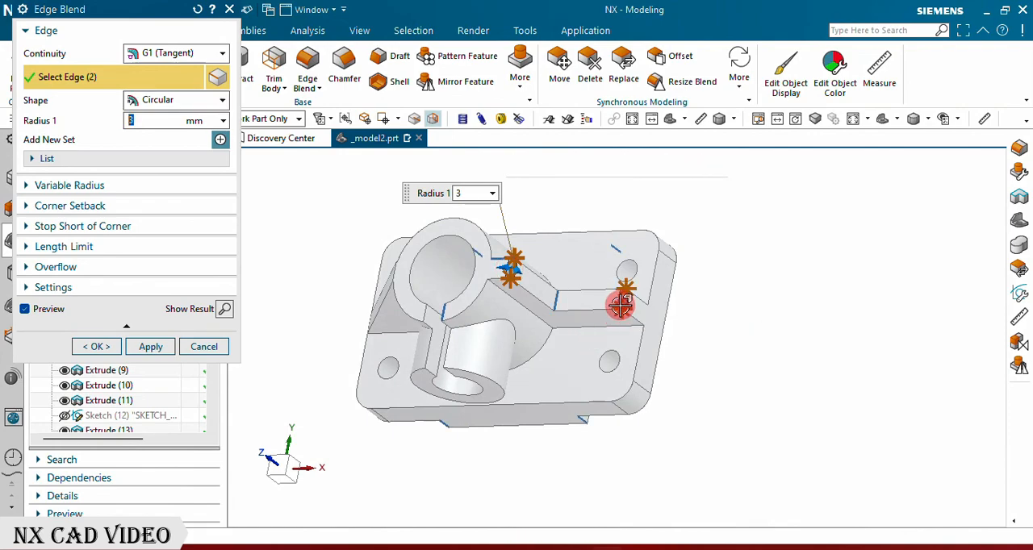
pyautogui.click(559, 303)
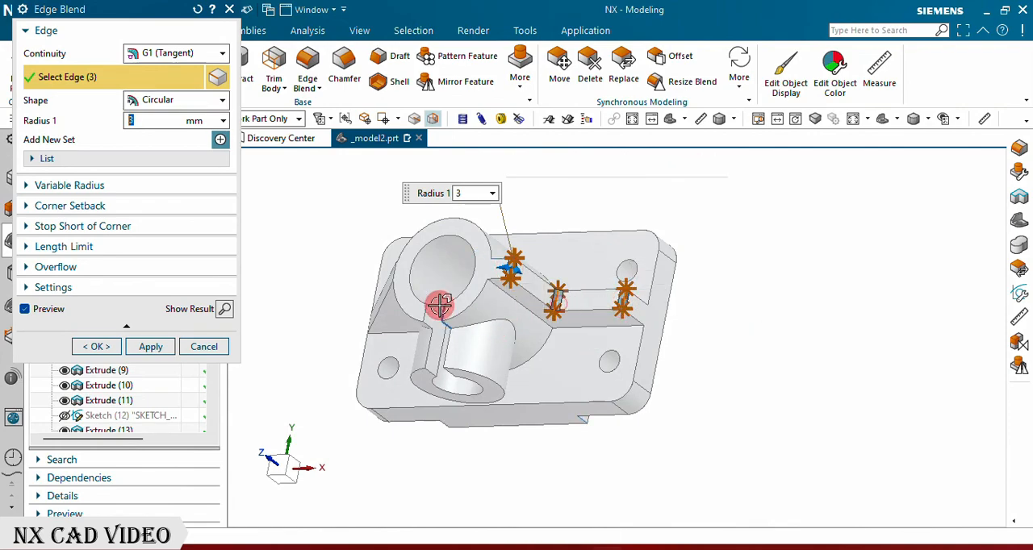
pyautogui.click(145, 348)
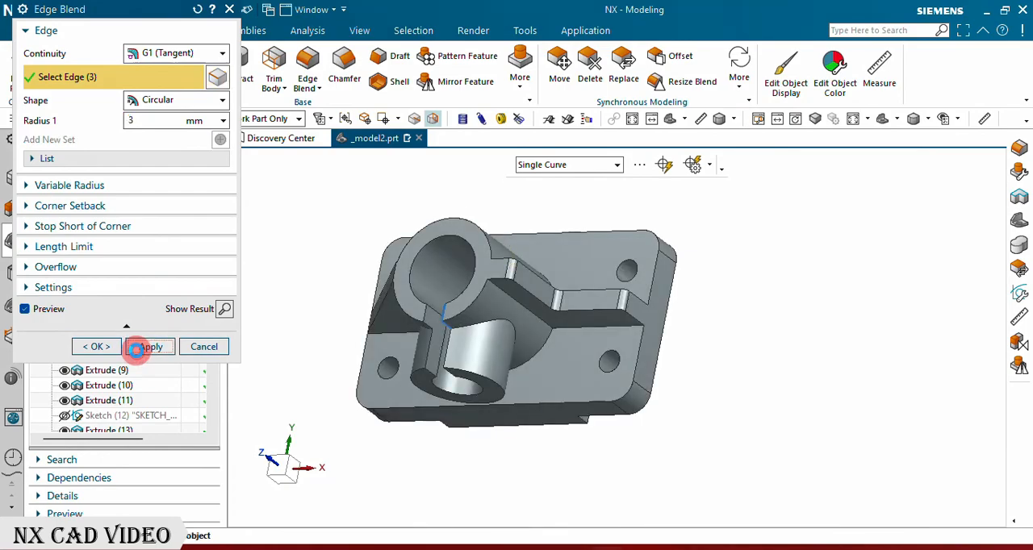
# Step: Edge blend the three short edge segments where the top of the triangular rib meets the tube with a 3 mm radius
pyautogui.moveTo(422, 240); pyautogui.dragTo(468, 232, button='middle')
pyautogui.scroll(5, 457, 240)
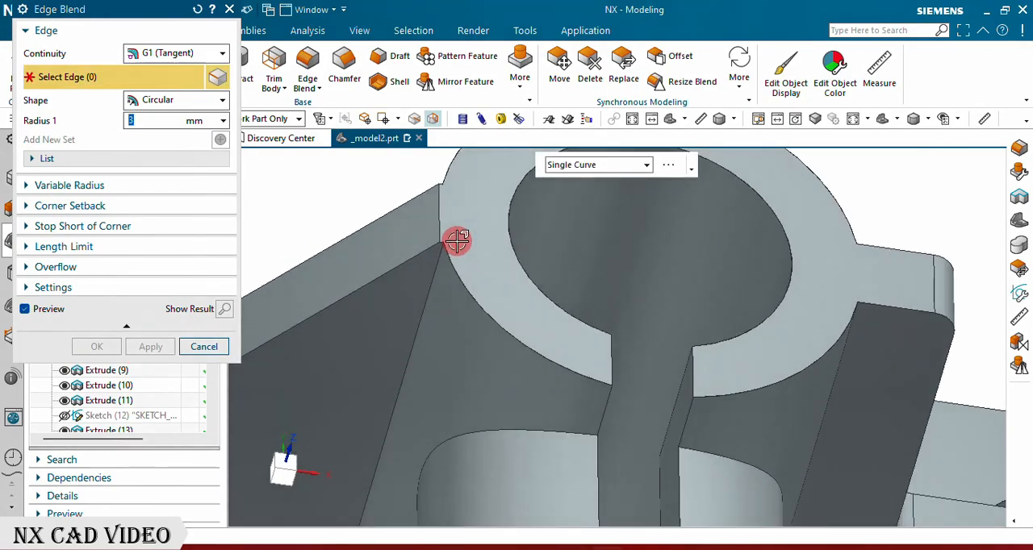
pyautogui.scroll(3, 435, 222)
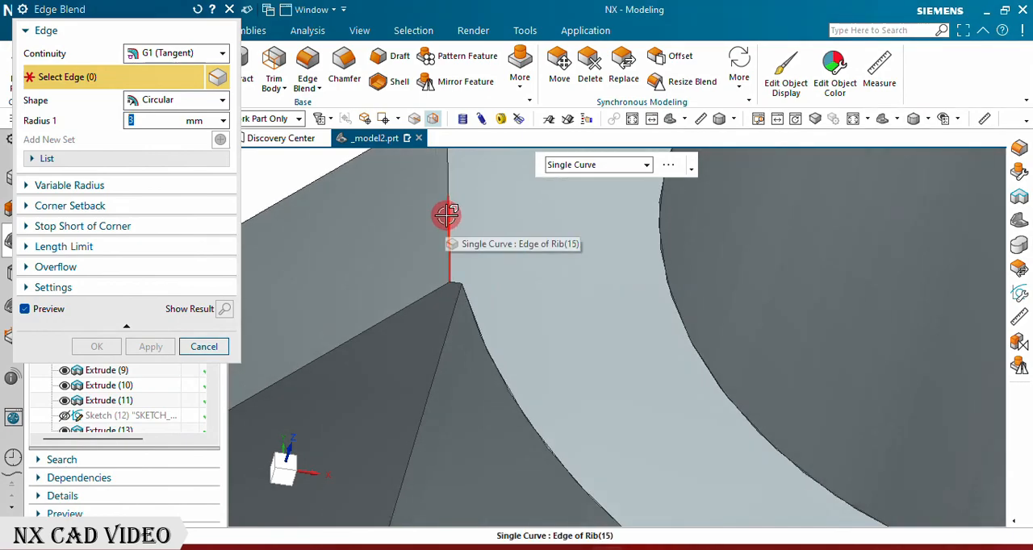
pyautogui.click(446, 172)
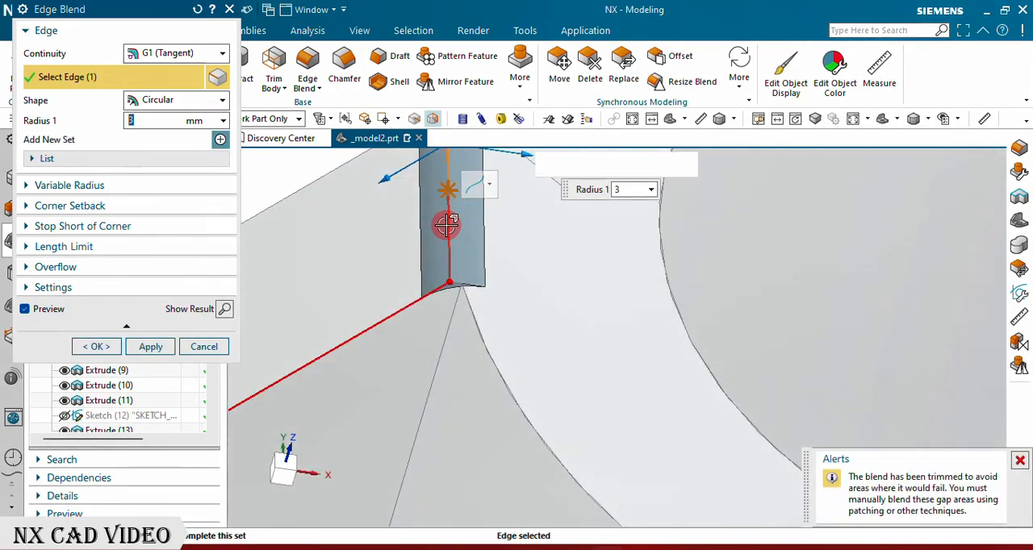
pyautogui.click(427, 245)
pyautogui.scroll(6, 468, 219)
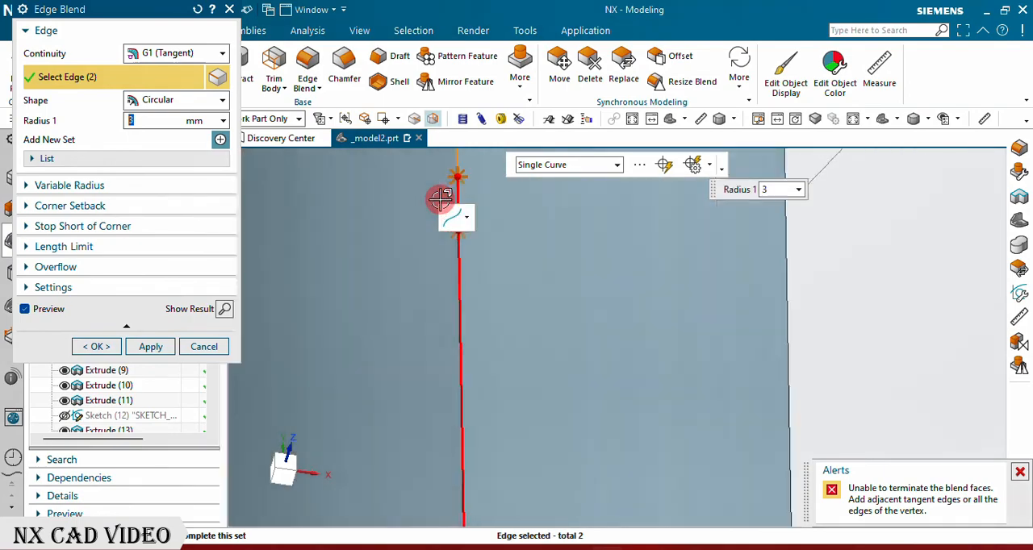
pyautogui.scroll(-5, 435, 306)
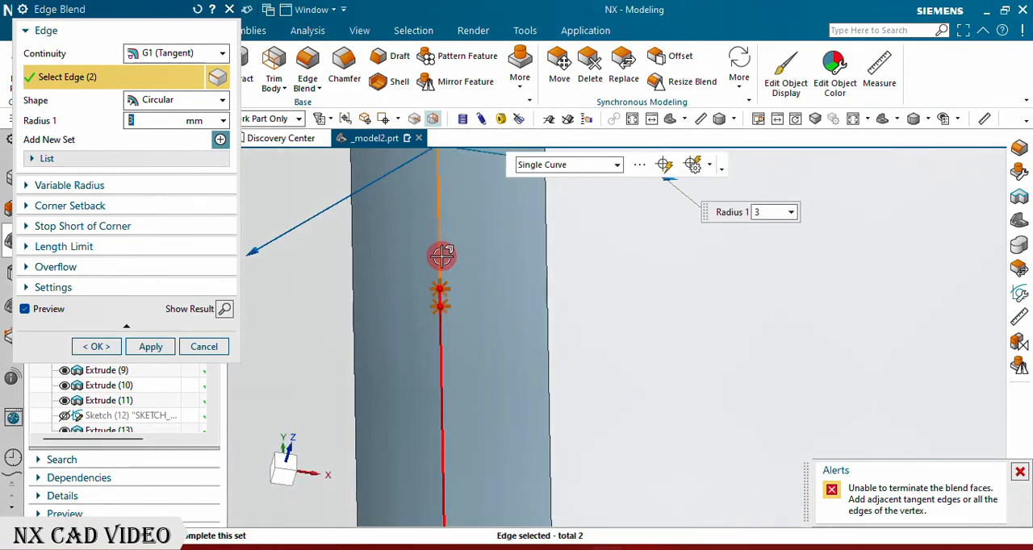
pyautogui.click(439, 301)
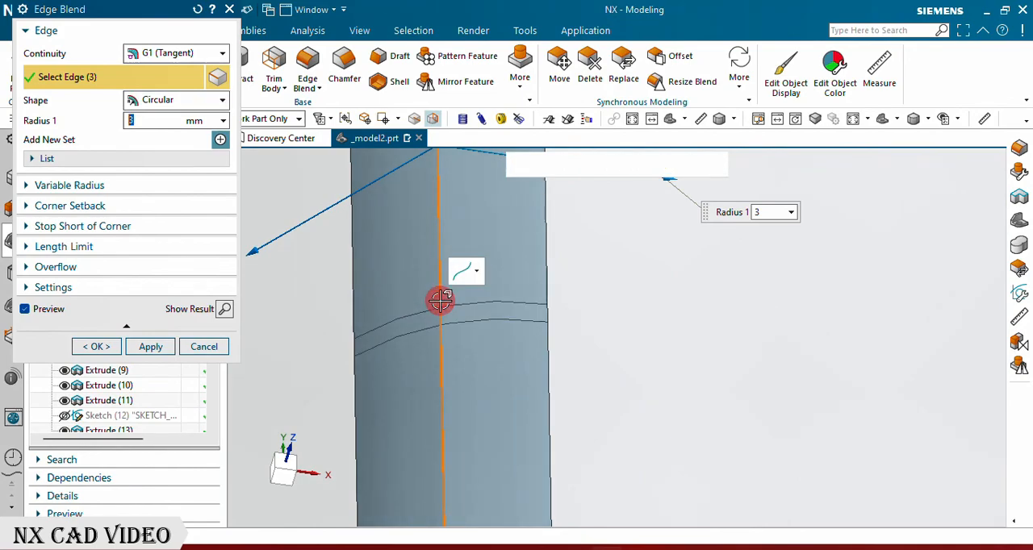
pyautogui.scroll(-5, 439, 300)
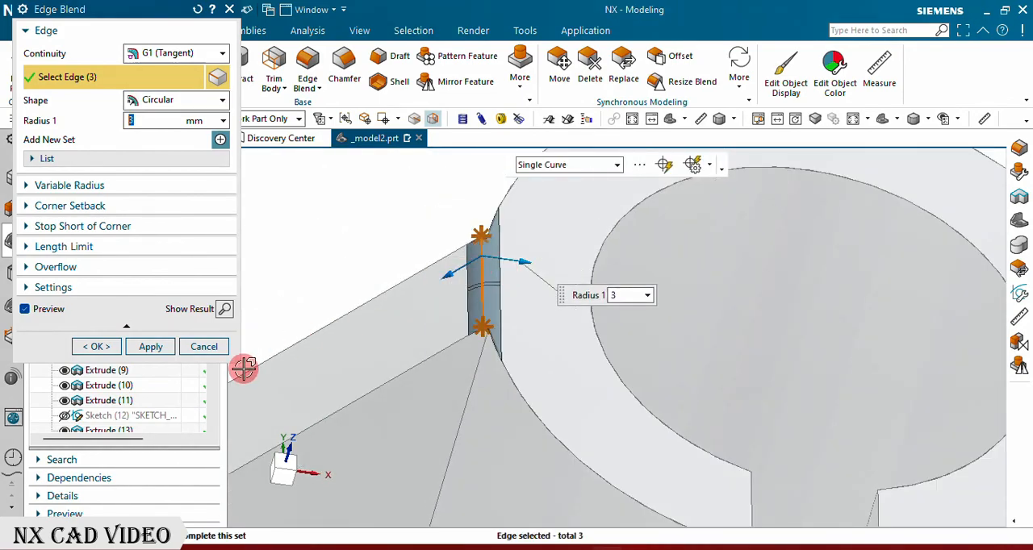
pyautogui.click(152, 347)
pyautogui.click(204, 347)
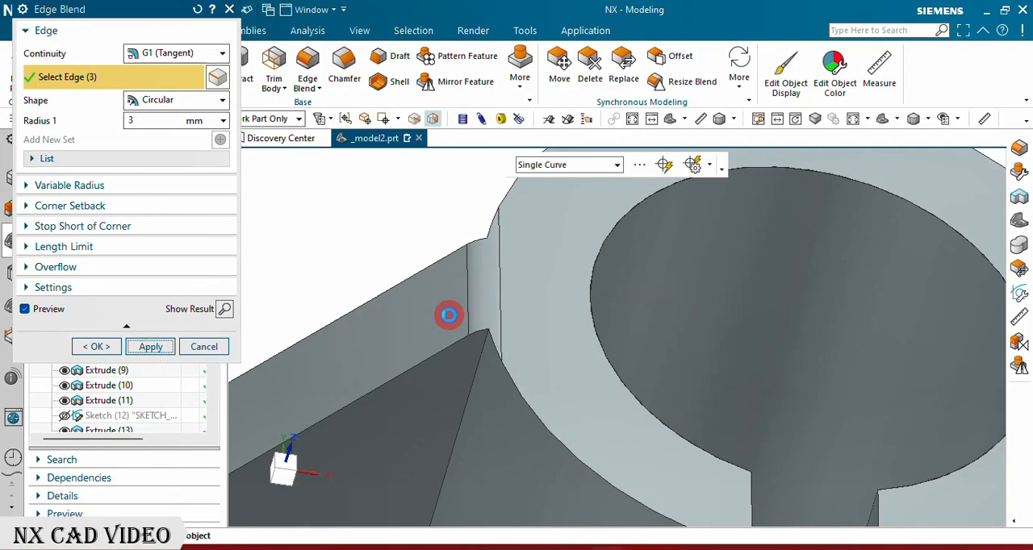
# Step: Edge blend the eight edges joining both side ribs to the base plate and tube, on both rib faces, with a 3 mm radius
pyautogui.scroll(-8, 504, 270)
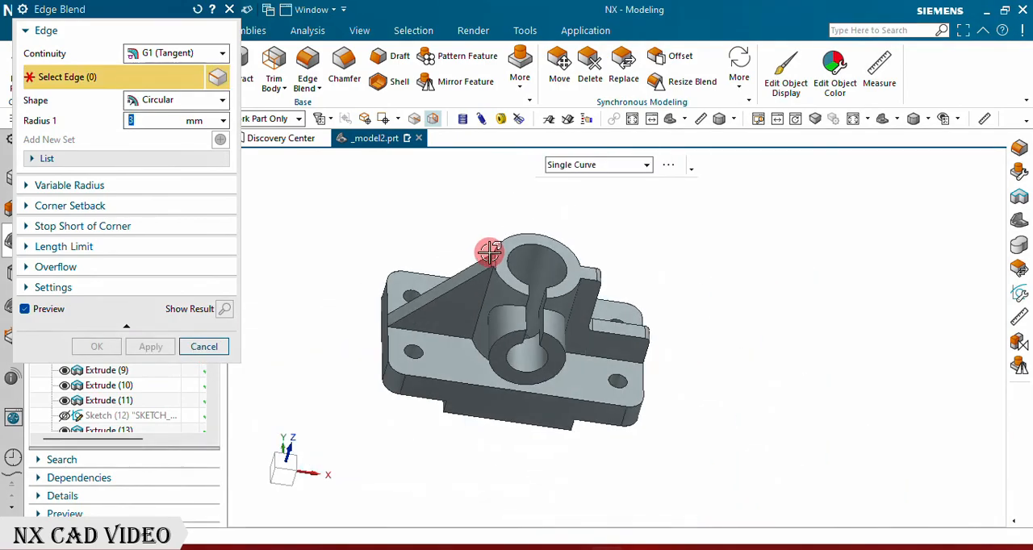
pyautogui.moveTo(568, 364); pyautogui.dragTo(479, 362, button='middle')
pyautogui.scroll(4, 478, 362)
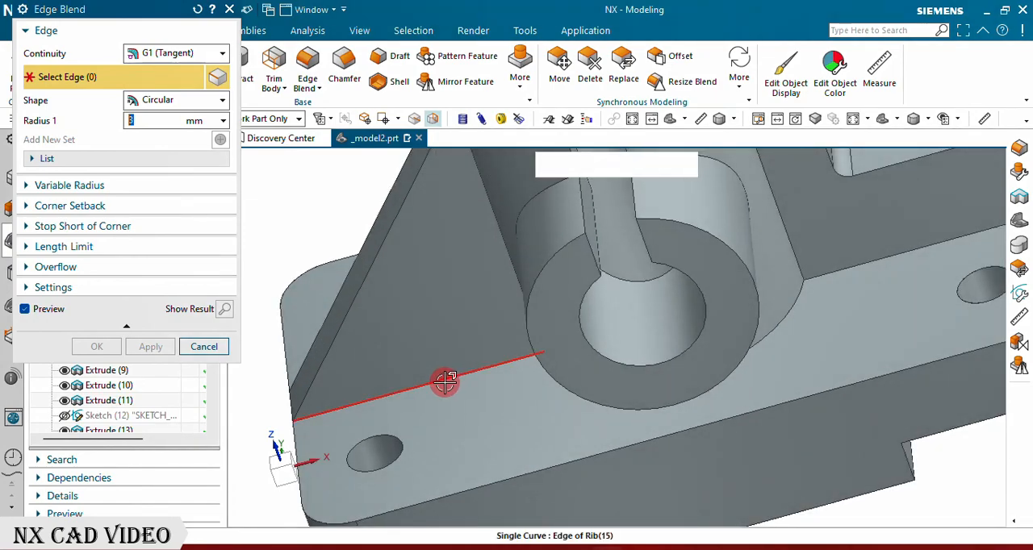
pyautogui.click(445, 382)
pyautogui.click(510, 272)
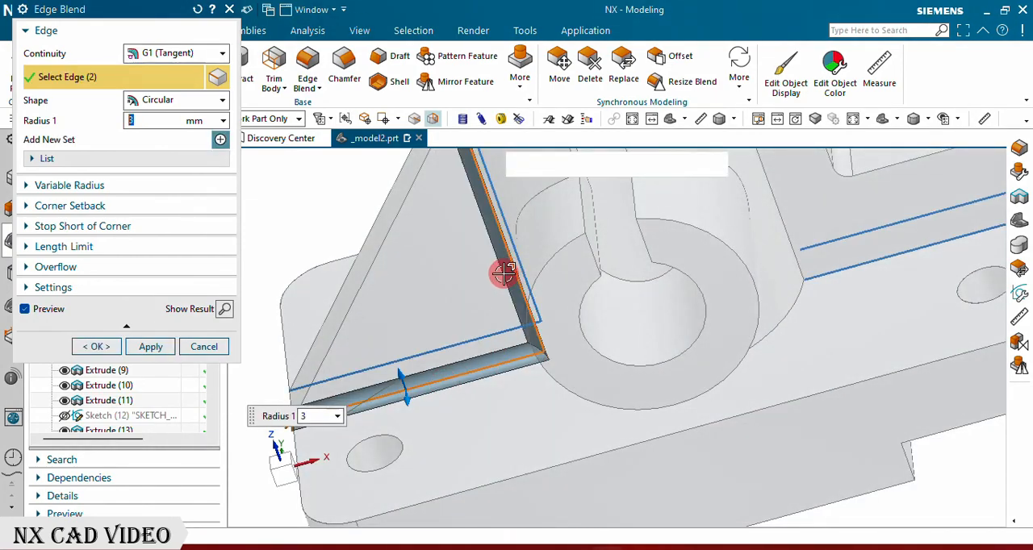
pyautogui.scroll(-4, 426, 334)
pyautogui.scroll(5, 606, 276)
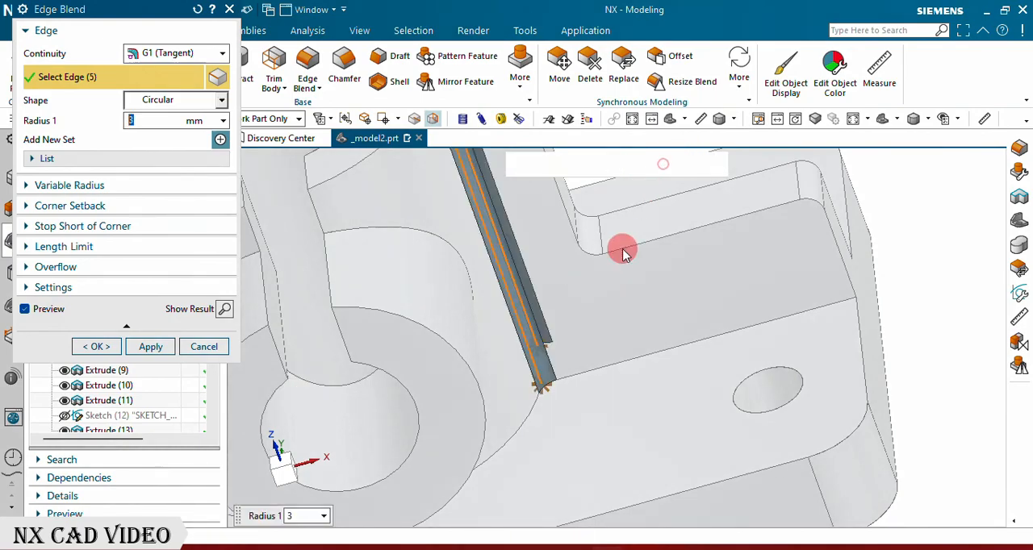
pyautogui.click(696, 357)
pyautogui.scroll(-3, 604, 289)
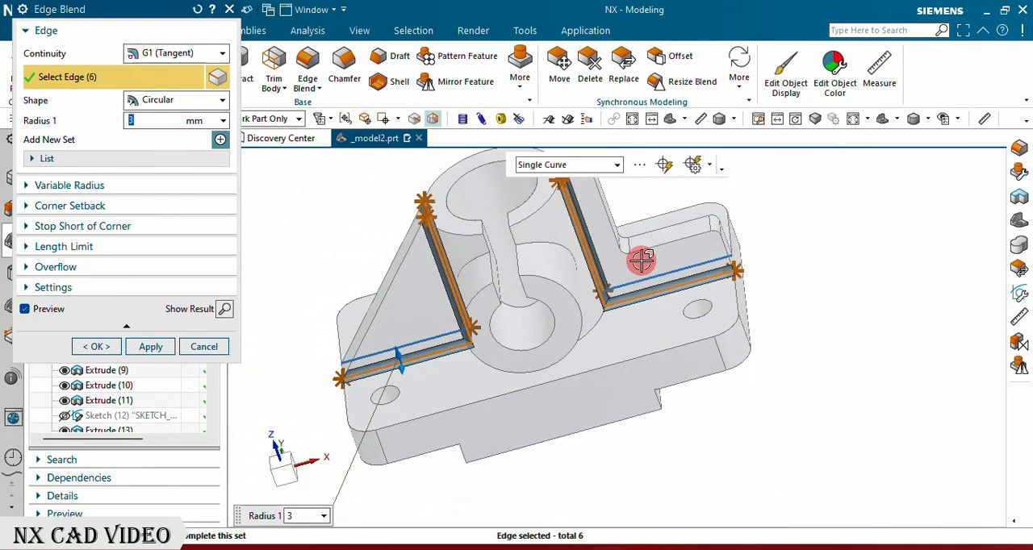
pyautogui.moveTo(692, 288); pyautogui.dragTo(686, 329, button='middle')
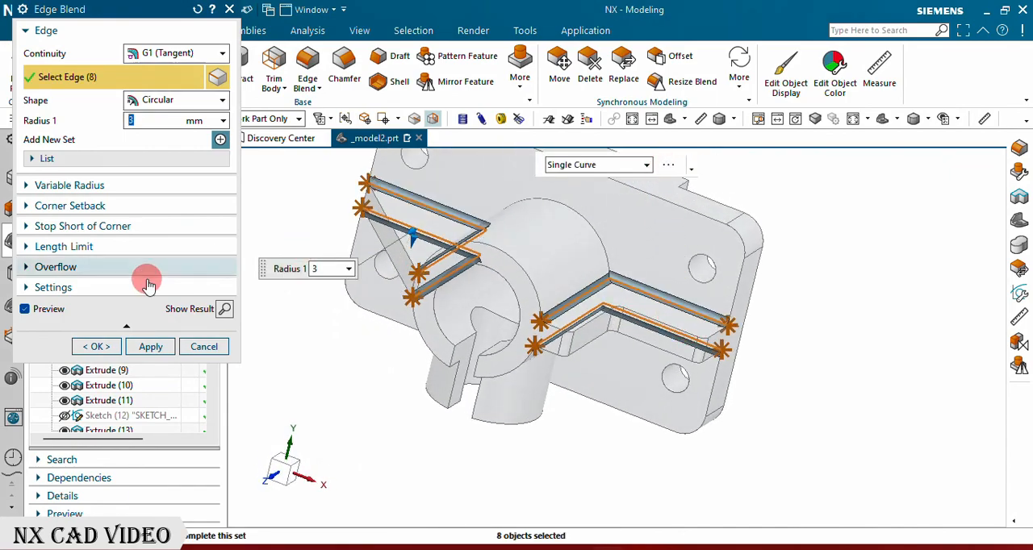
pyautogui.click(96, 347)
# Step: Edge blend the outer intersection edge between the cross cylinder and the tube with a 3 mm radius
pyautogui.moveTo(357, 330); pyautogui.dragTo(385, 265, button='middle')
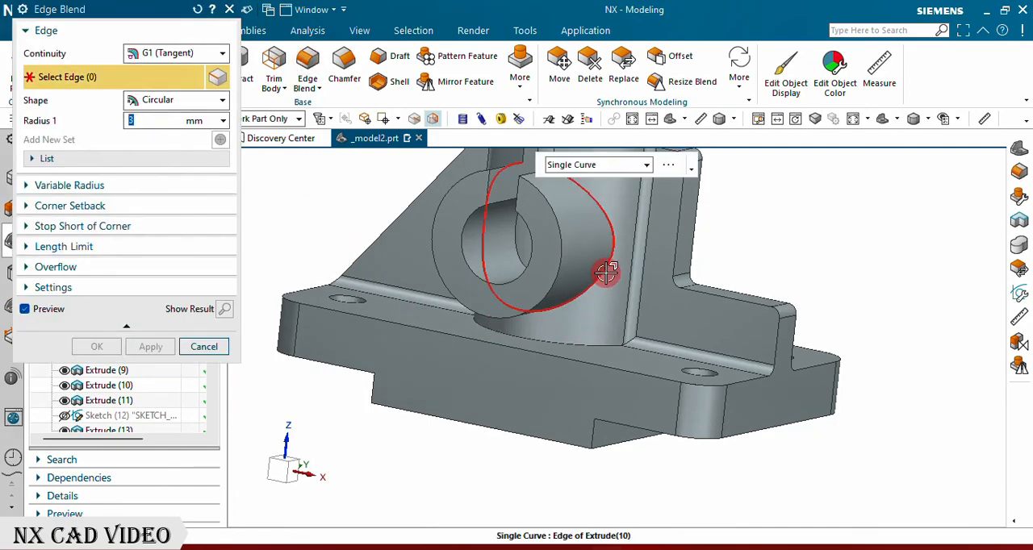
pyautogui.click(574, 324)
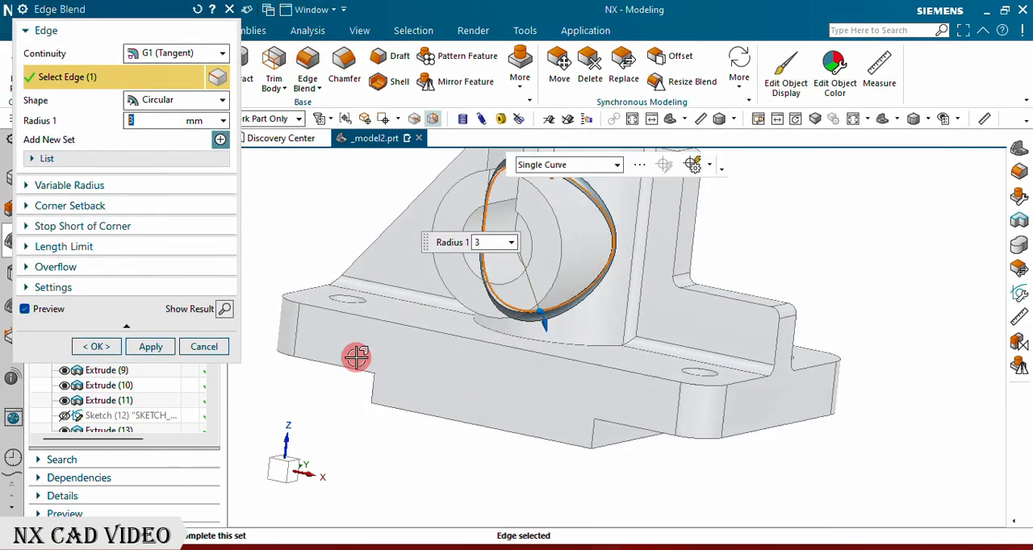
pyautogui.click(100, 347)
# Step: Change the display color of the whole bracket body to dark green
pyautogui.moveTo(461, 218); pyautogui.dragTo(557, 300, button='middle')
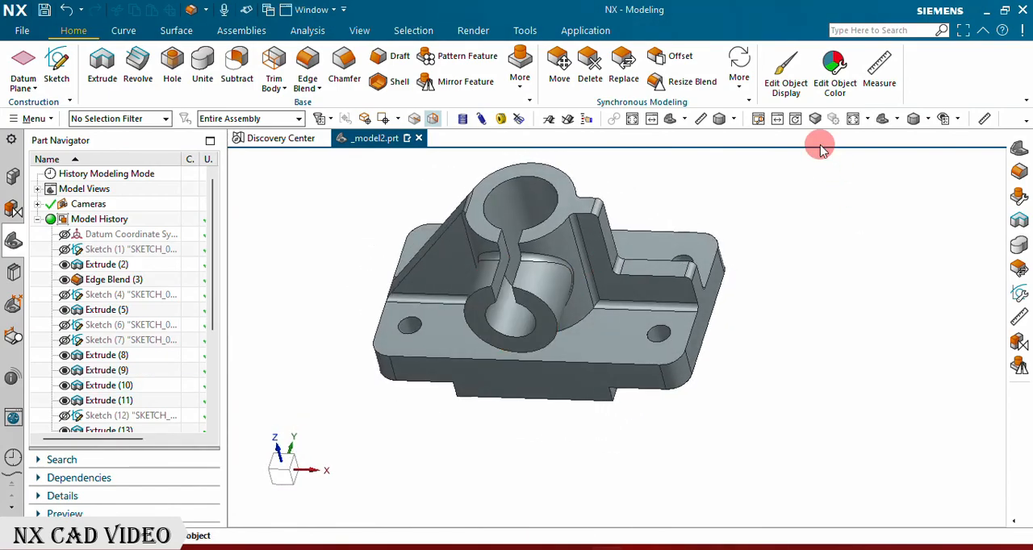
pyautogui.click(882, 119)
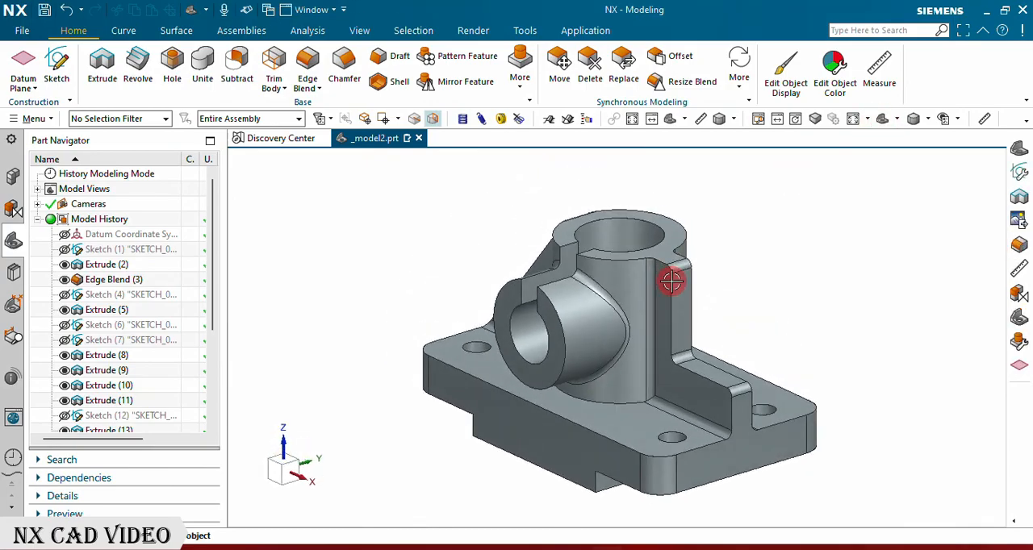
pyautogui.moveTo(670, 283); pyautogui.dragTo(701, 284, button='middle')
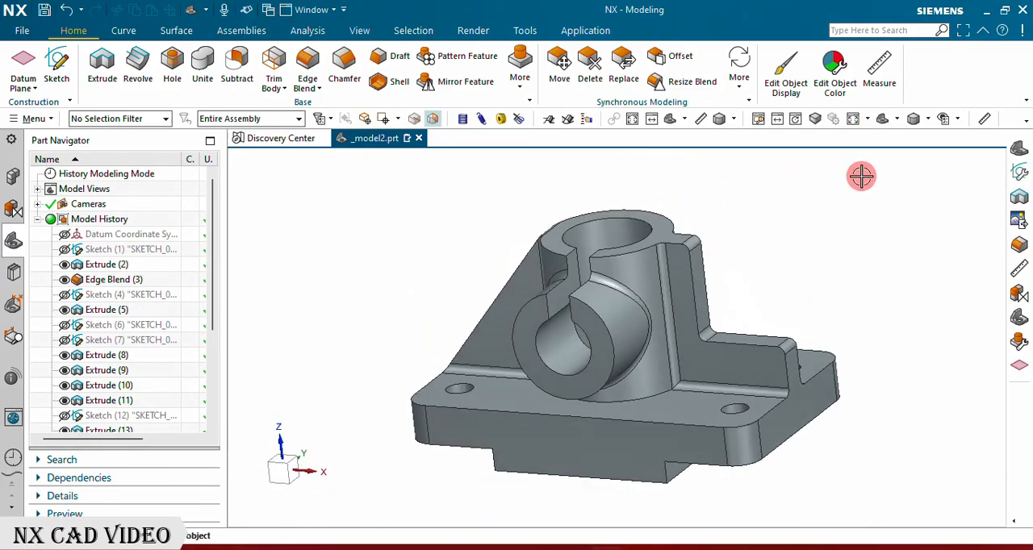
pyautogui.click(883, 119)
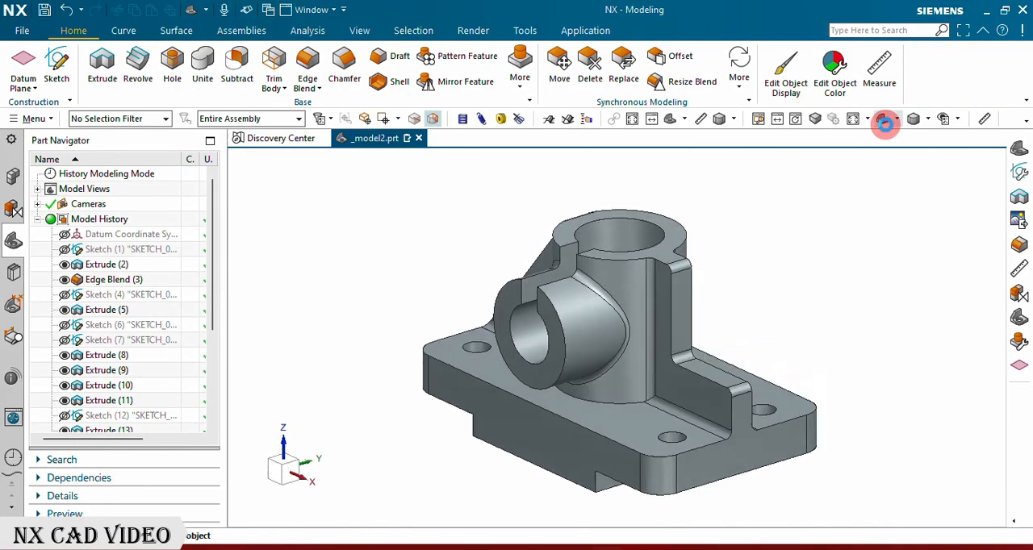
pyautogui.click(781, 69)
pyautogui.click(661, 272)
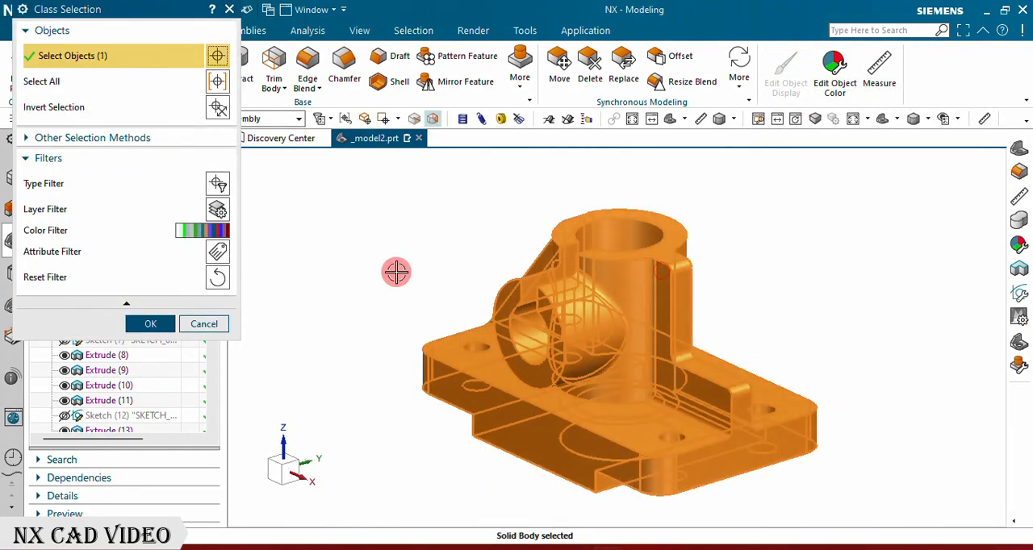
pyautogui.click(150, 324)
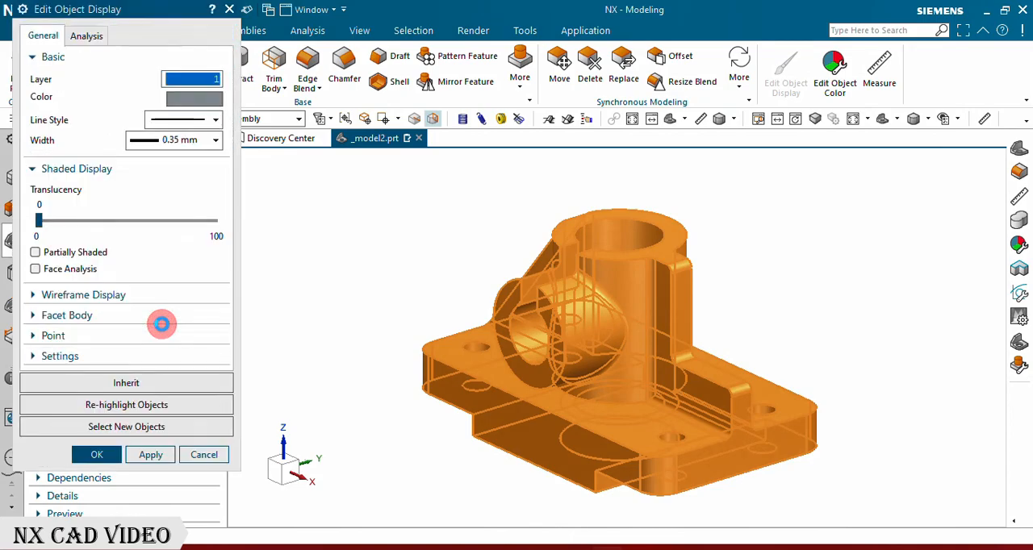
pyautogui.click(196, 99)
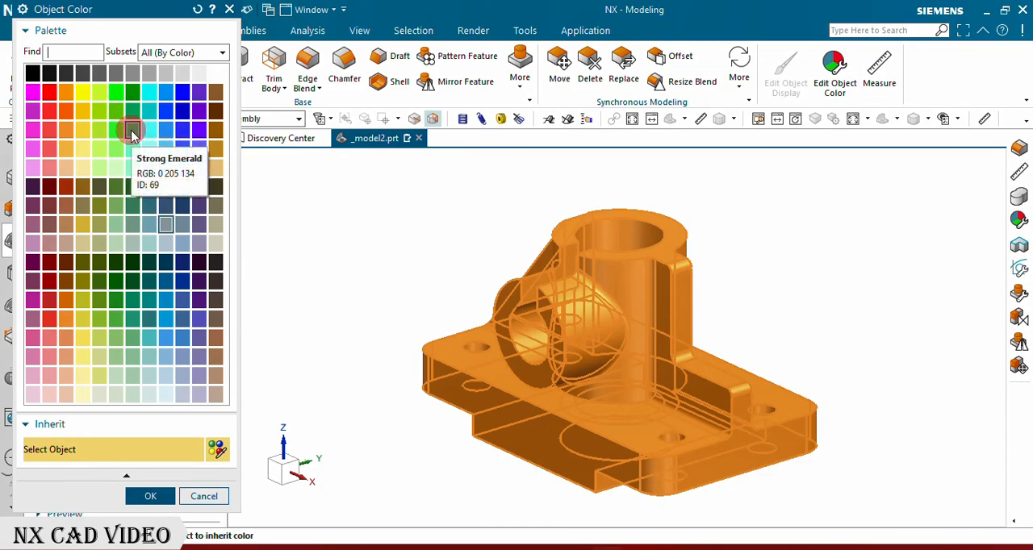
pyautogui.click(133, 303)
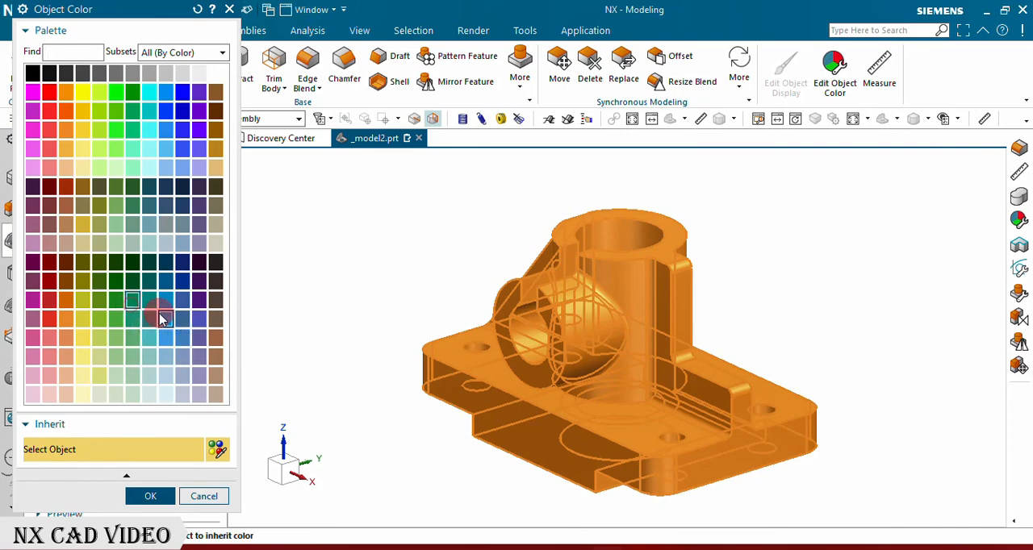
pyautogui.click(147, 496)
pyautogui.click(150, 456)
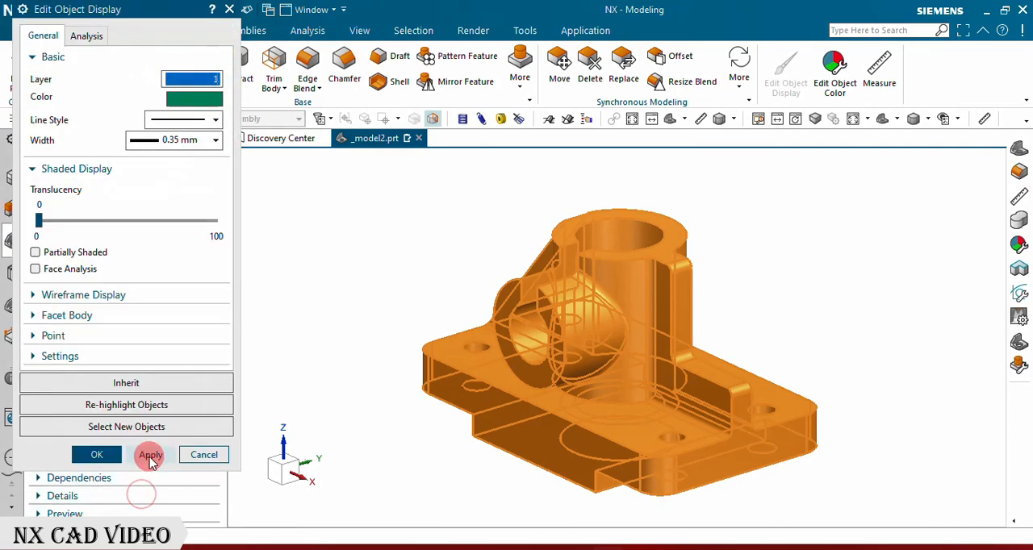
pyautogui.click(113, 456)
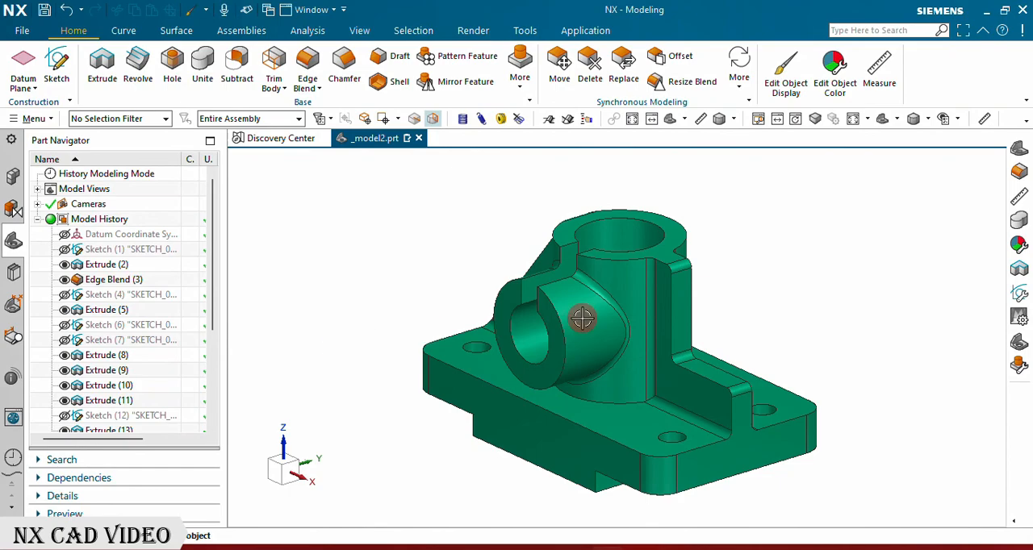
pyautogui.scroll(2, 785, 308)
pyautogui.moveTo(782, 263); pyautogui.dragTo(806, 273, button='middle')
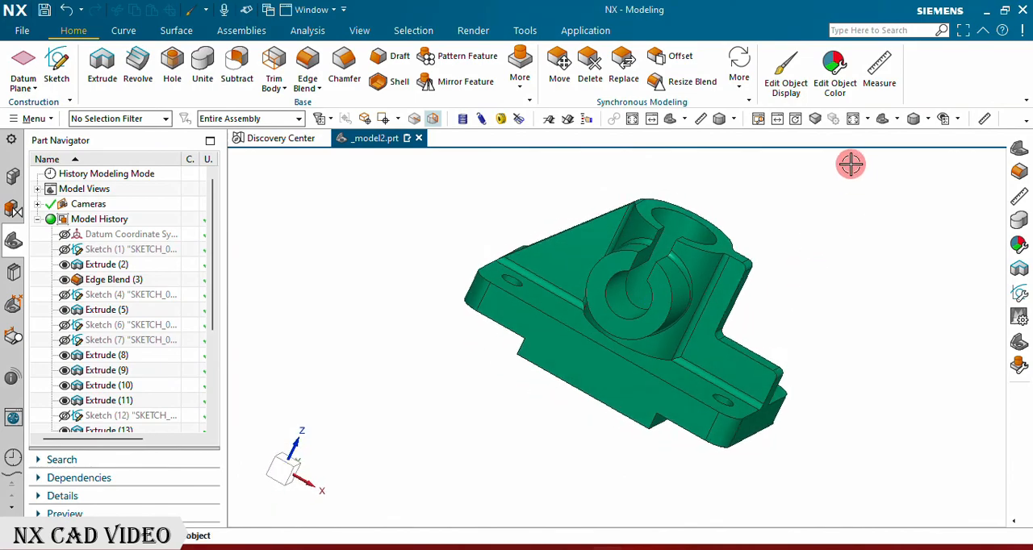
pyautogui.click(881, 122)
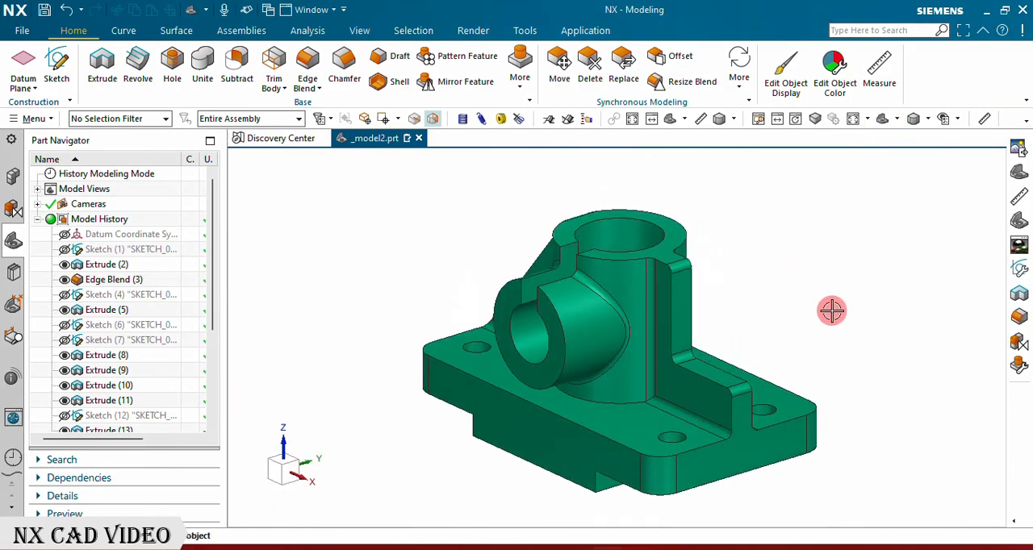
pyautogui.scroll(2, 832, 315)
pyautogui.scroll(-1, 838, 306)
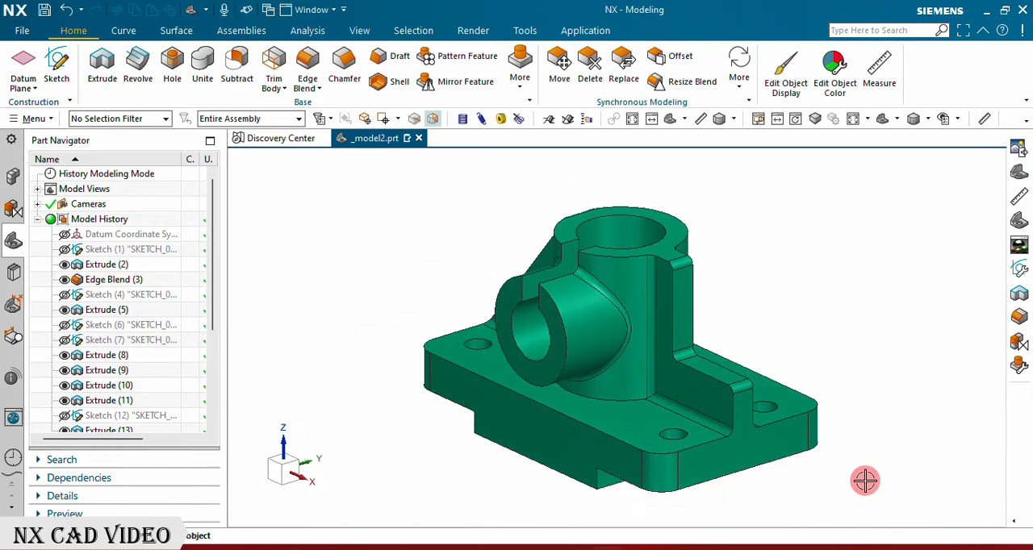